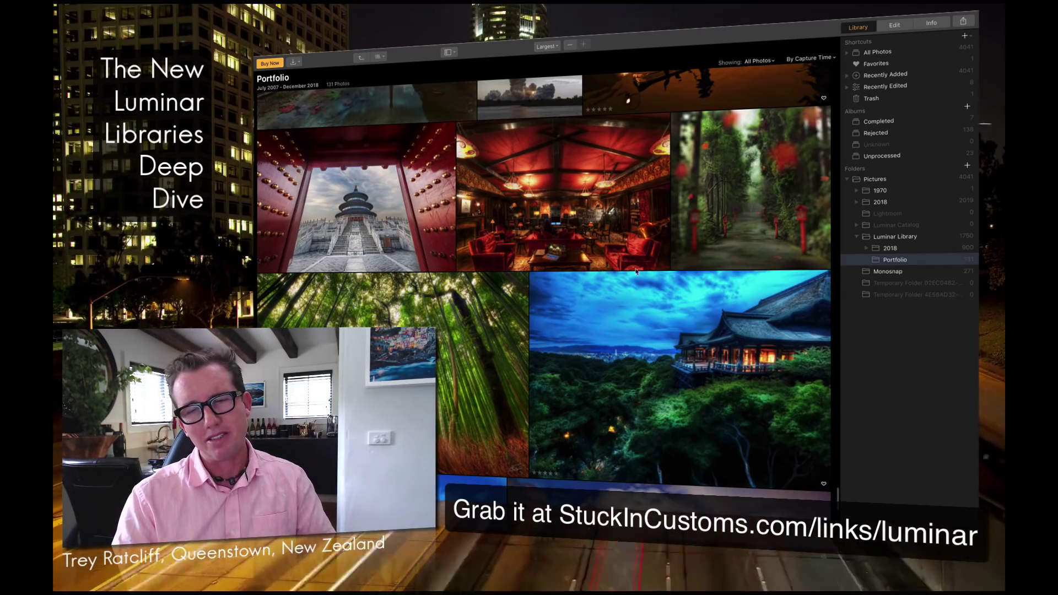
- Browse up and down through the Portfolio photo grid at the Largest thumbnail size
scroll(638, 265, "up", 3)
scroll(638, 264, "up", 15)
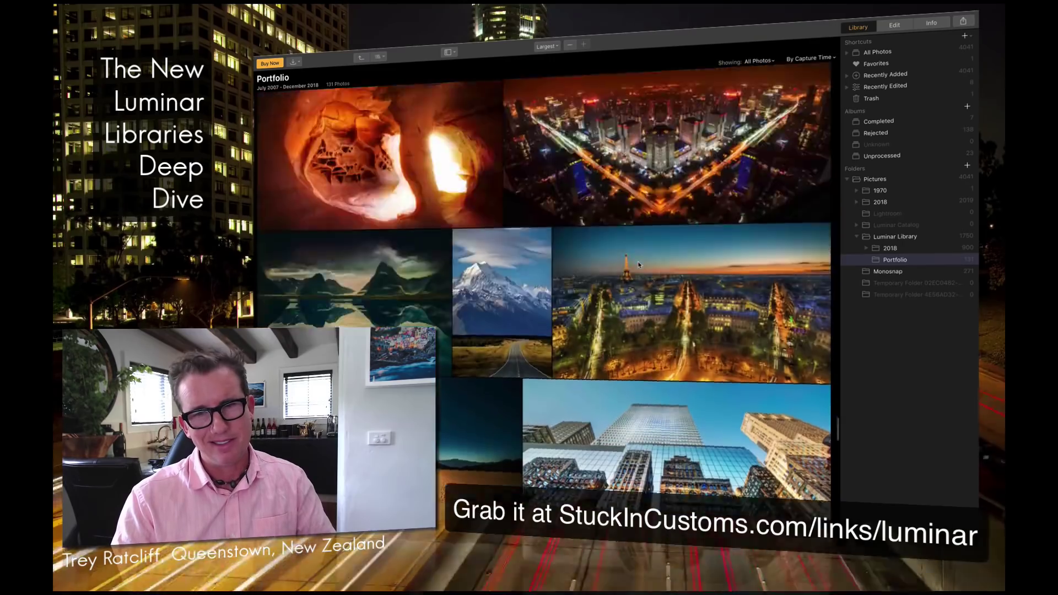
scroll(638, 265, "up", 15)
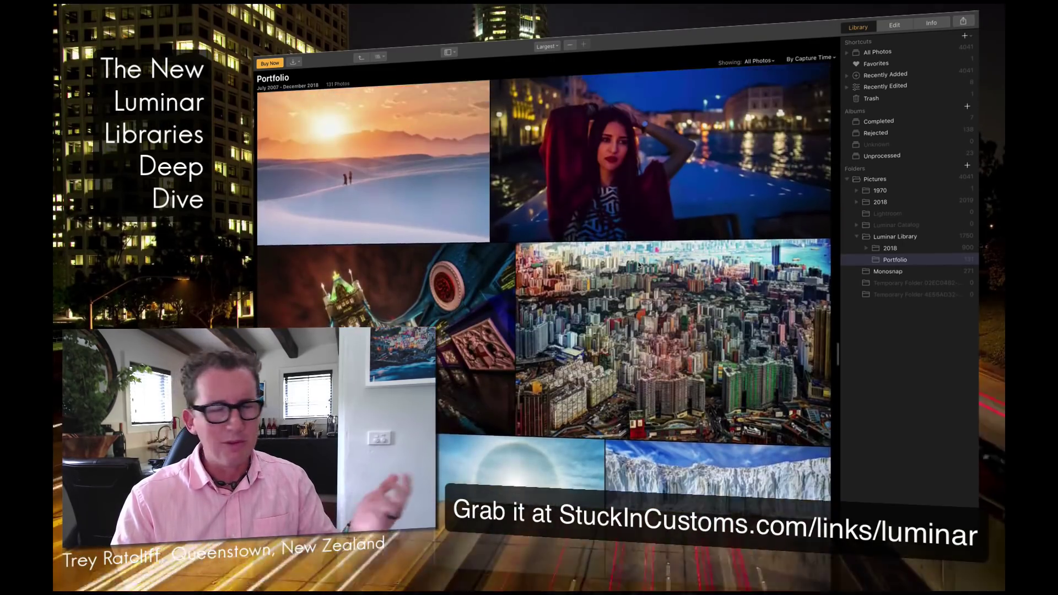
scroll(638, 265, "up", 15)
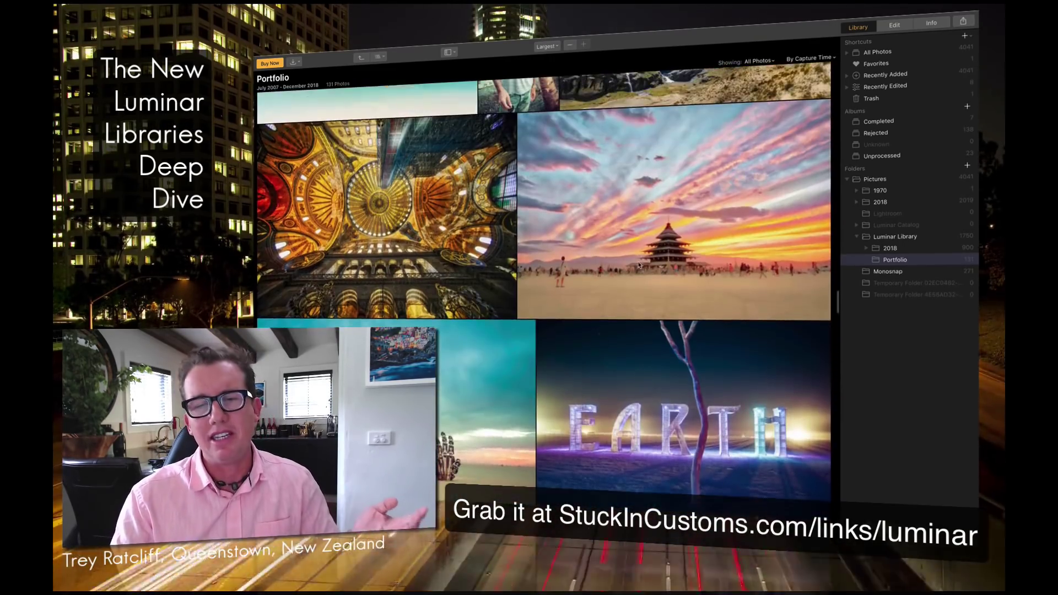
scroll(638, 264, "up", 15)
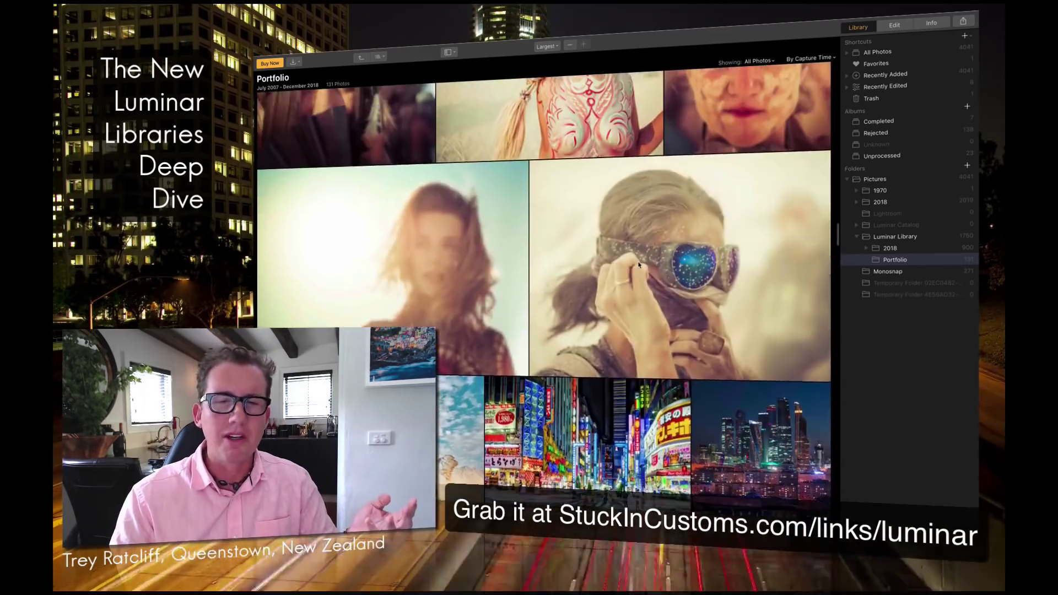
scroll(638, 264, "up", 15)
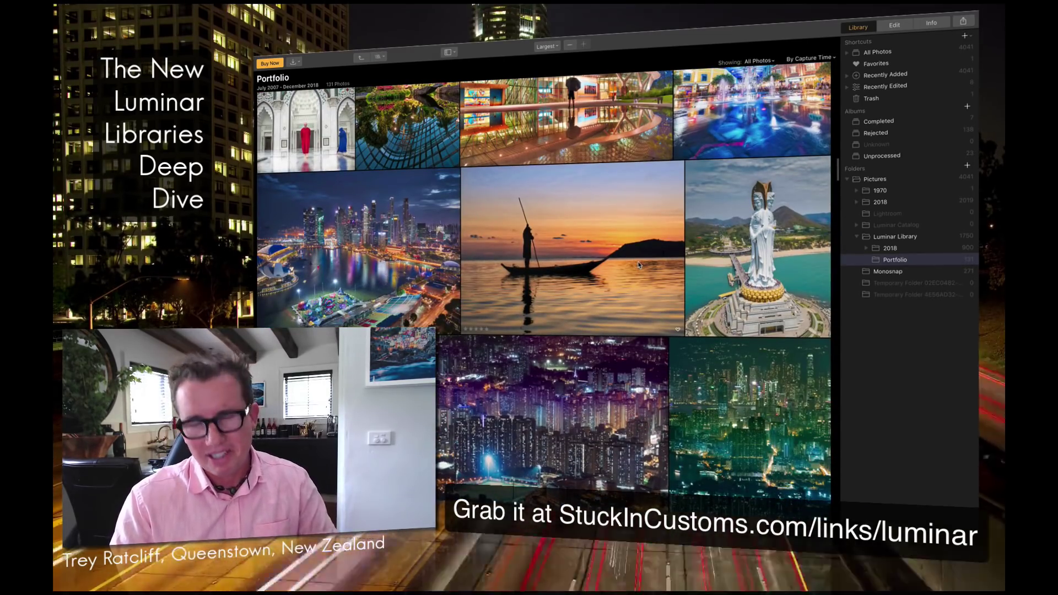
scroll(638, 264, "up", 5)
scroll(638, 264, "down", 10)
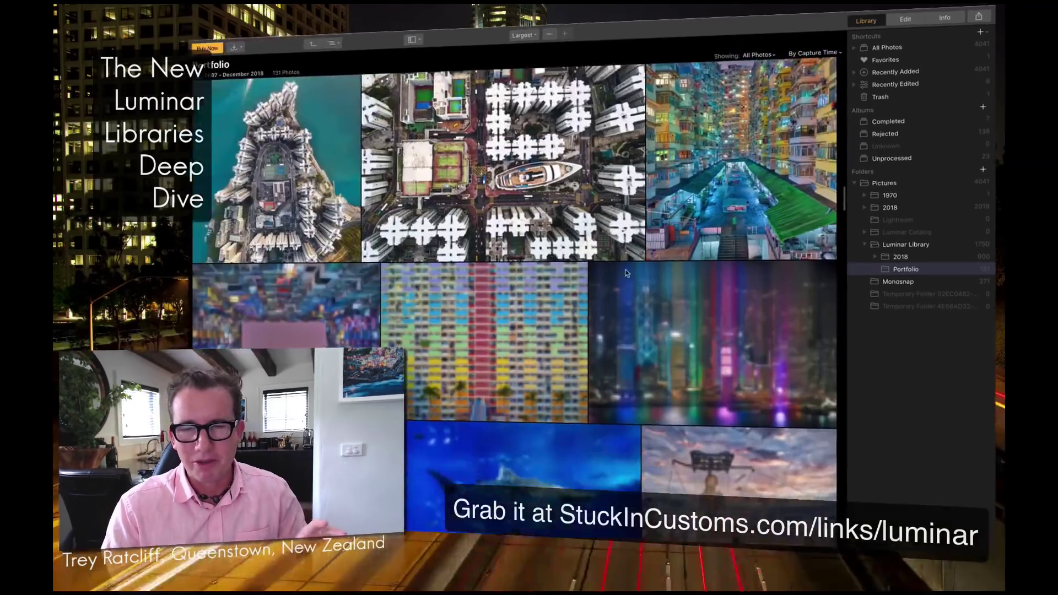
scroll(626, 273, "down", 15)
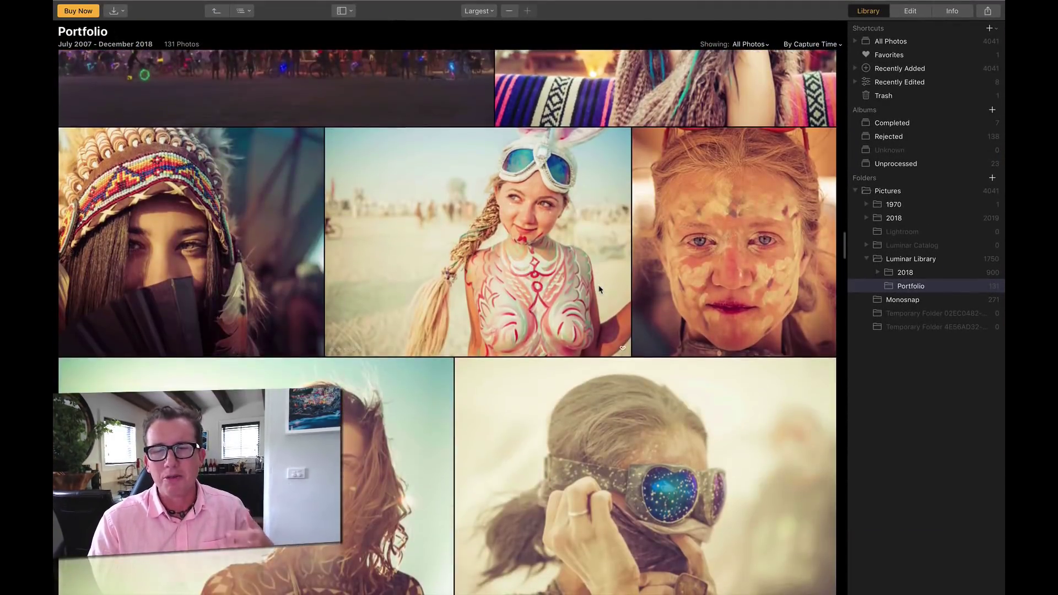
scroll(599, 288, "down", 15)
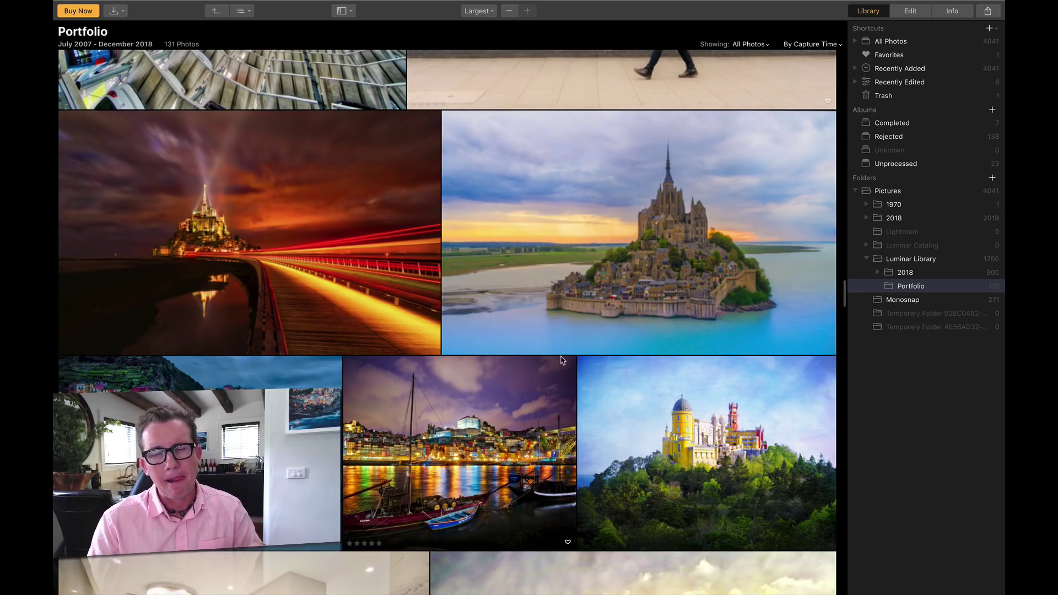
scroll(561, 359, "down", 5)
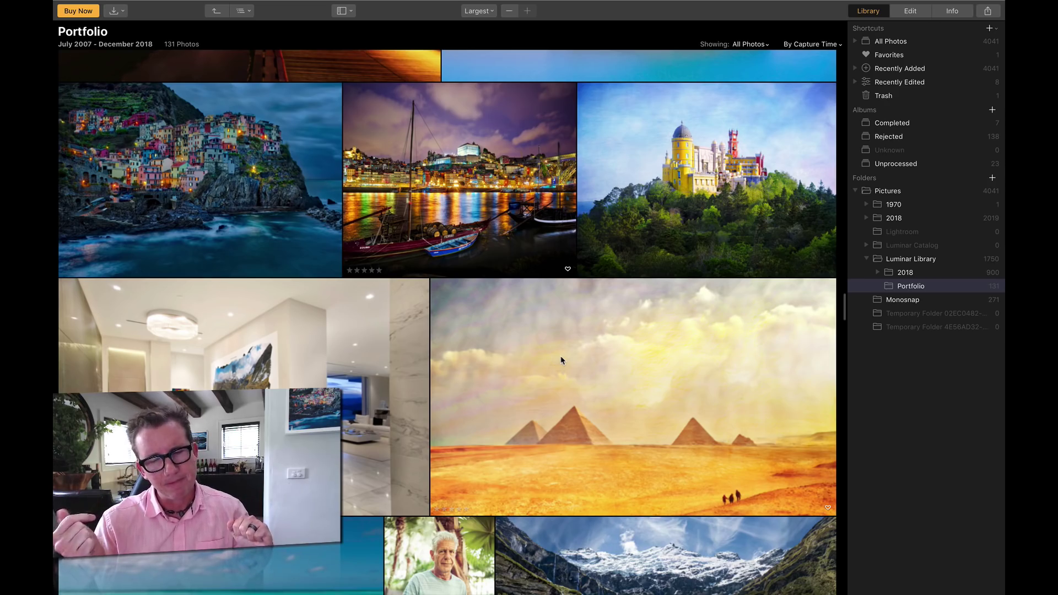
scroll(561, 360, "up", 10)
scroll(639, 327, "up", 1)
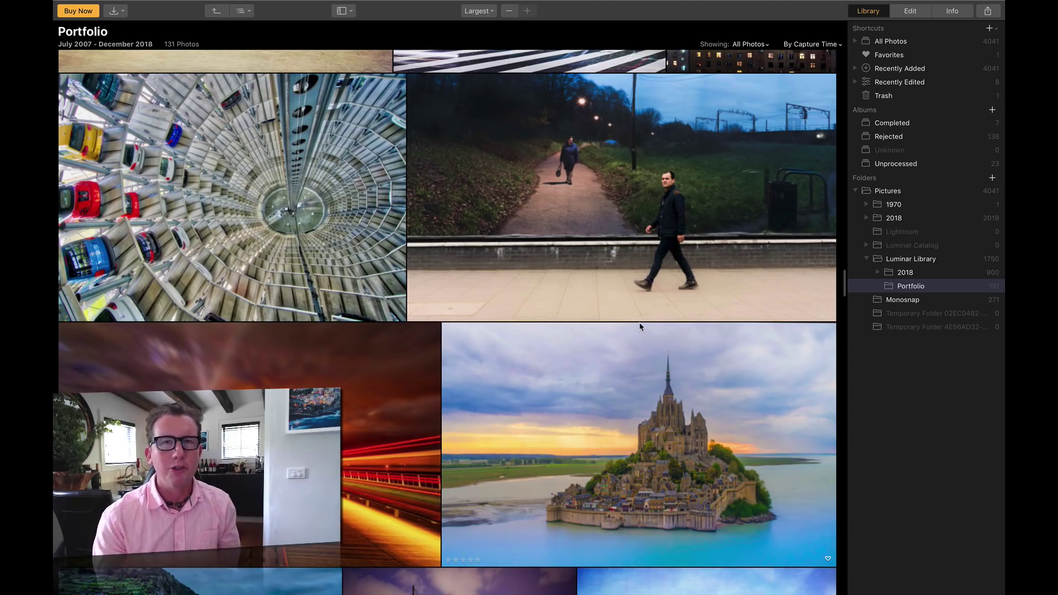
scroll(639, 327, "up", 5)
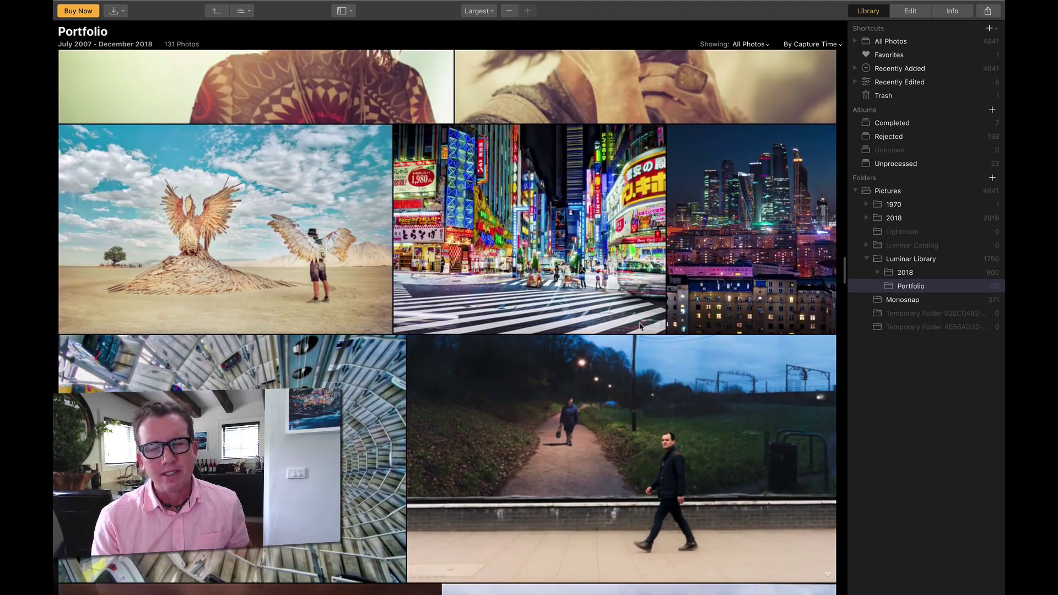
scroll(639, 326, "up", 15)
scroll(640, 327, "up", 15)
scroll(639, 327, "up", 15)
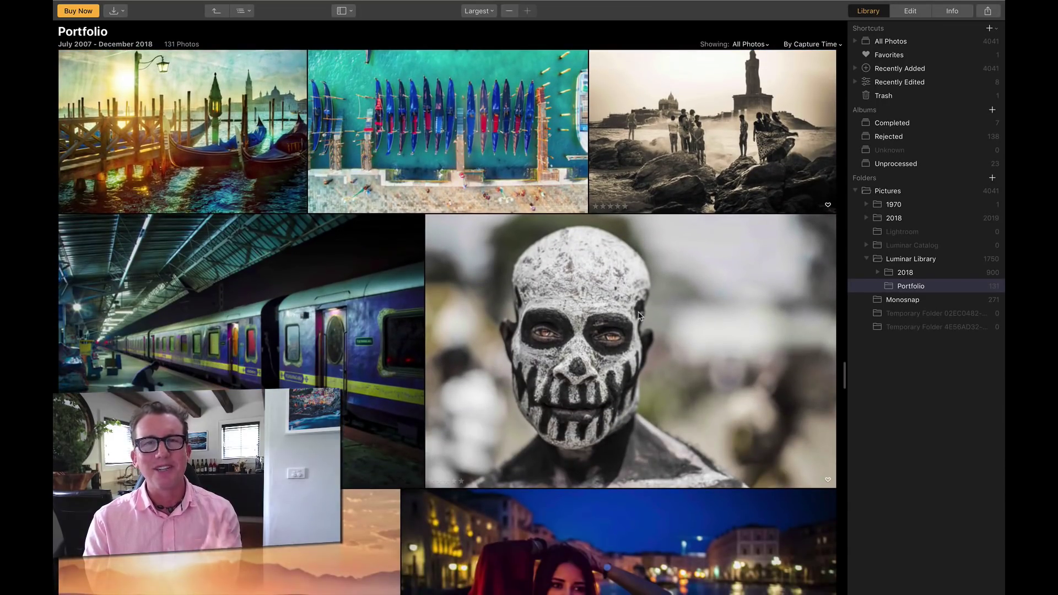
scroll(639, 316, "down", 15)
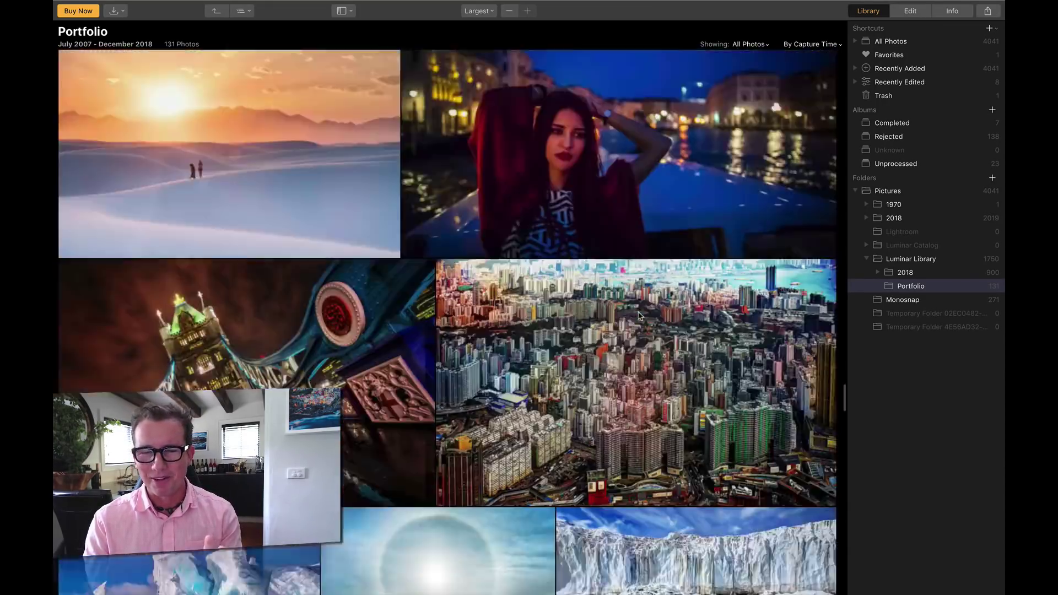
scroll(639, 315, "down", 15)
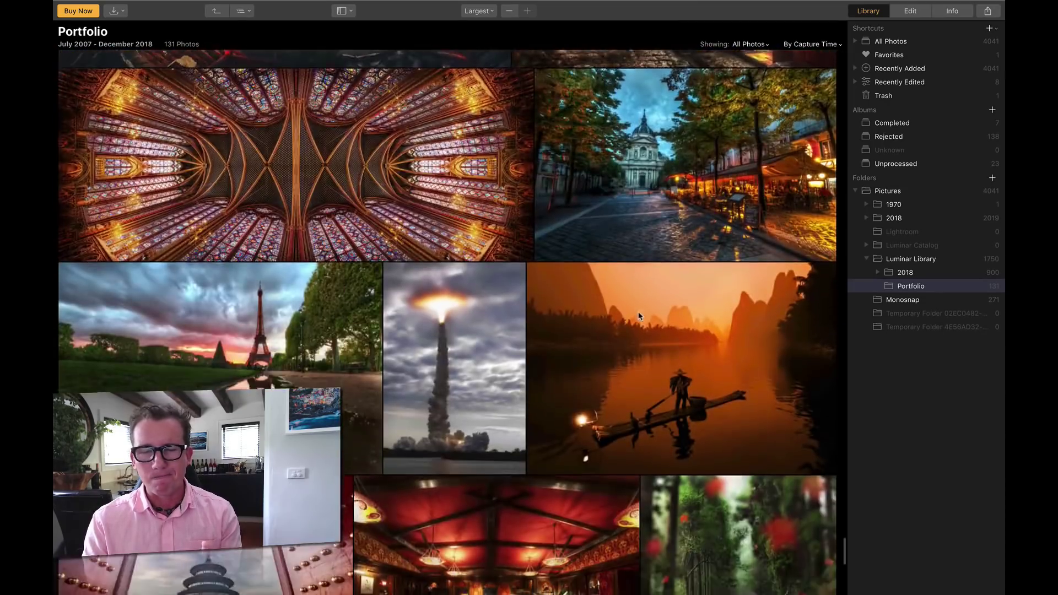
scroll(608, 273, "down", 5)
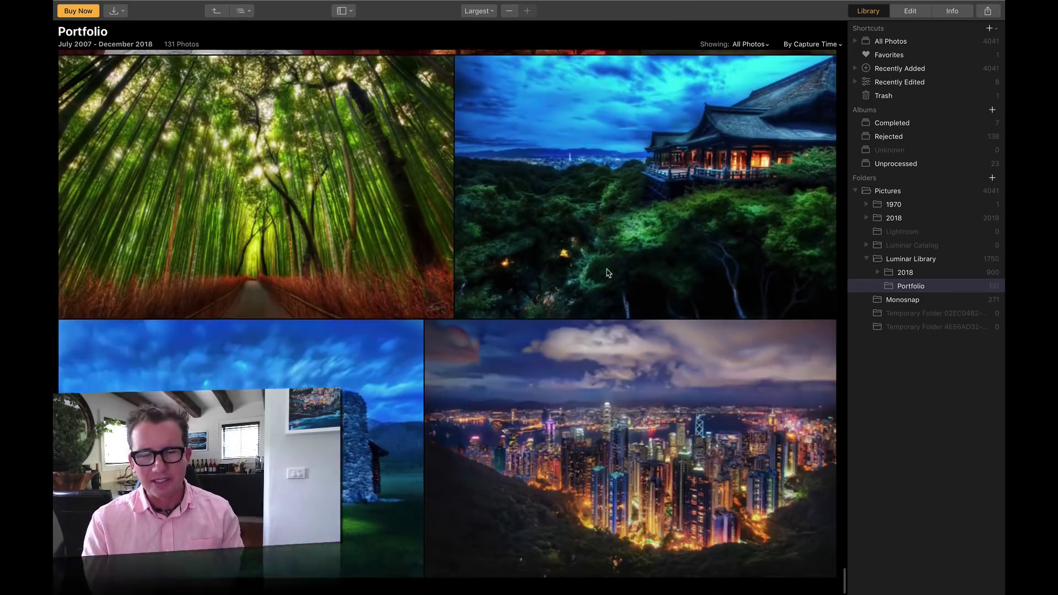
scroll(607, 273, "up", 3)
scroll(608, 272, "up", 2)
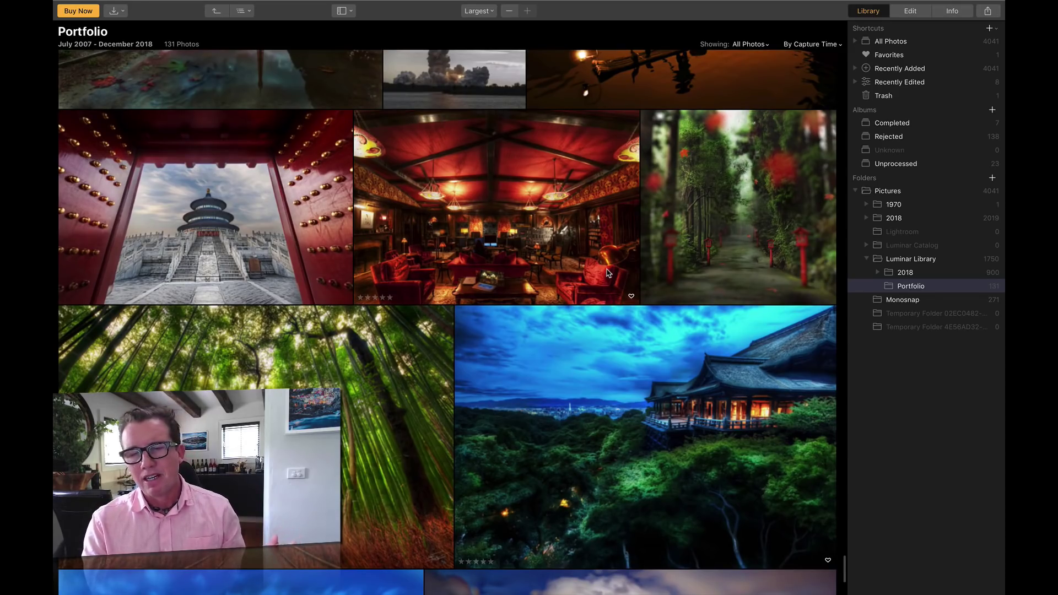
scroll(607, 273, "up", 5)
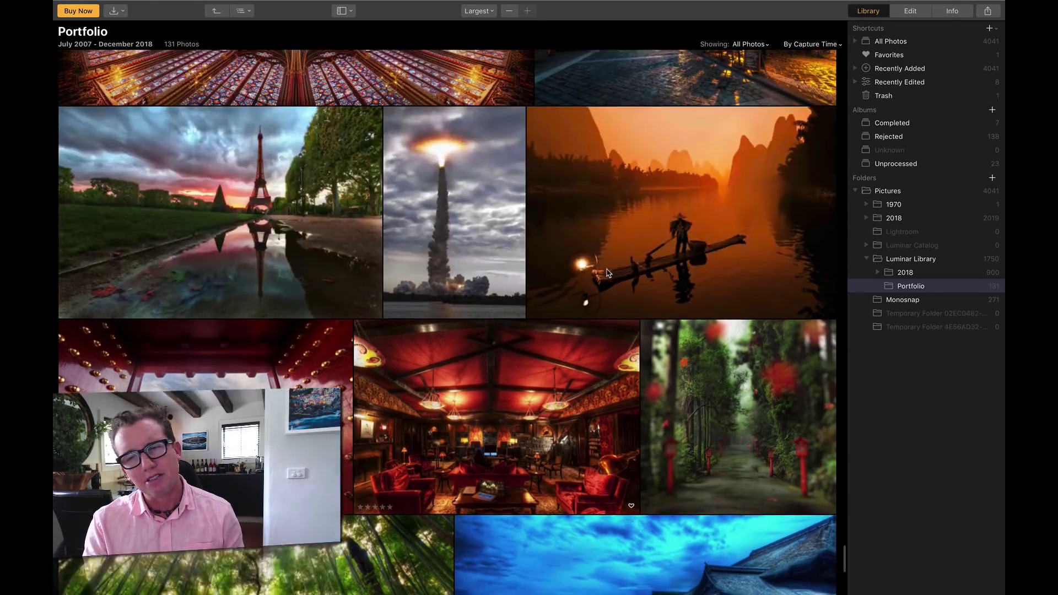
scroll(608, 273, "down", 4)
scroll(608, 272, "up", 5)
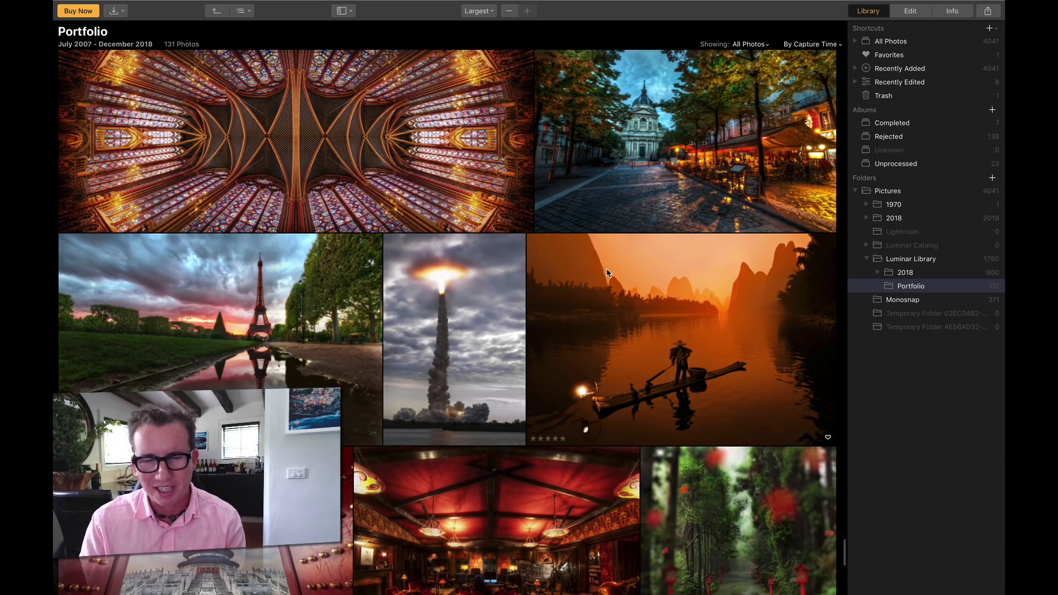
scroll(606, 272, "up", 3)
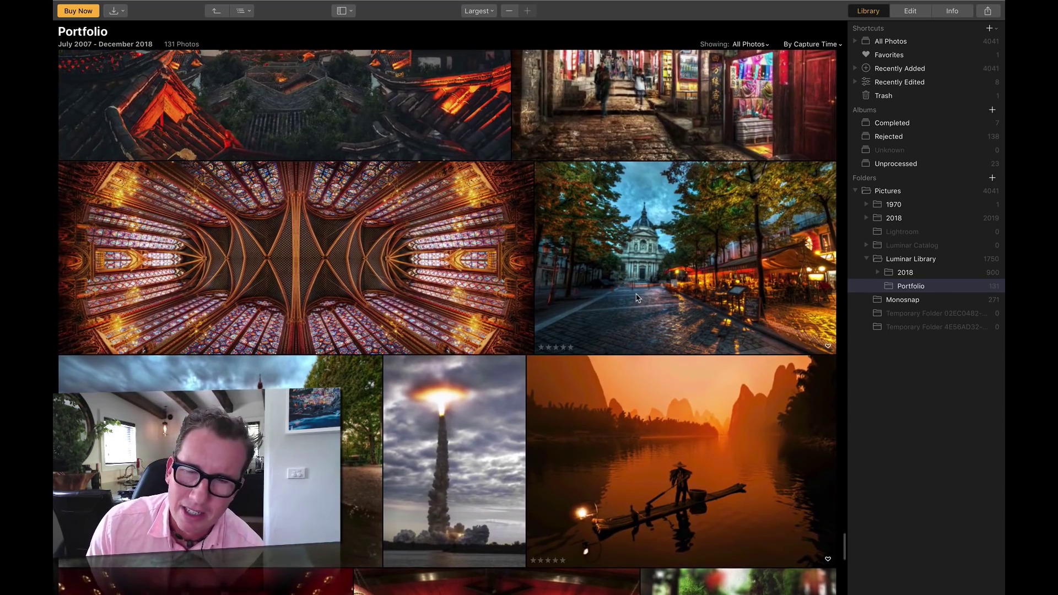
scroll(637, 297, "up", 10)
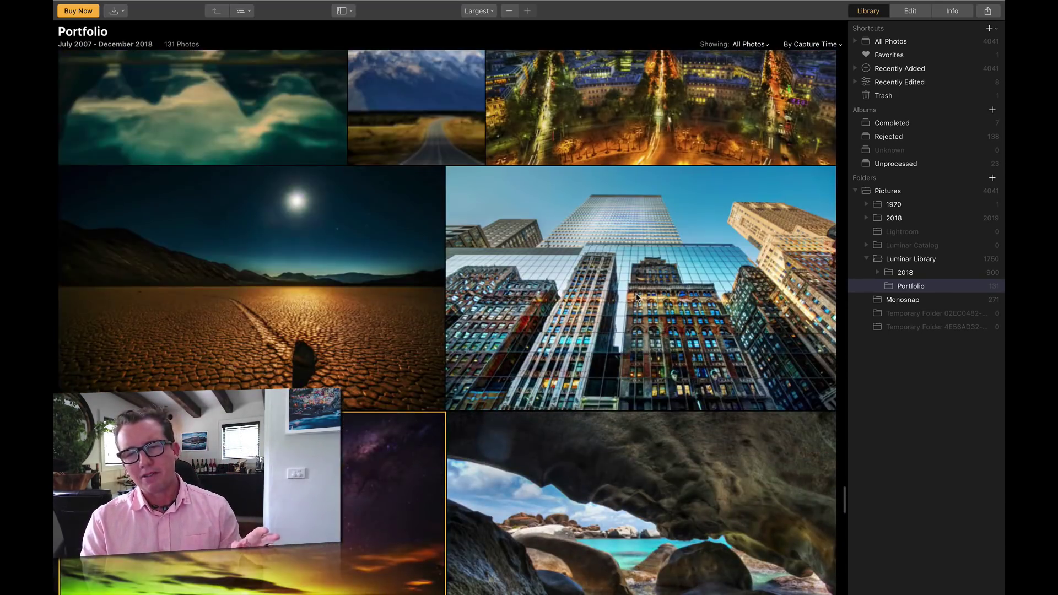
scroll(690, 278, "down", 2)
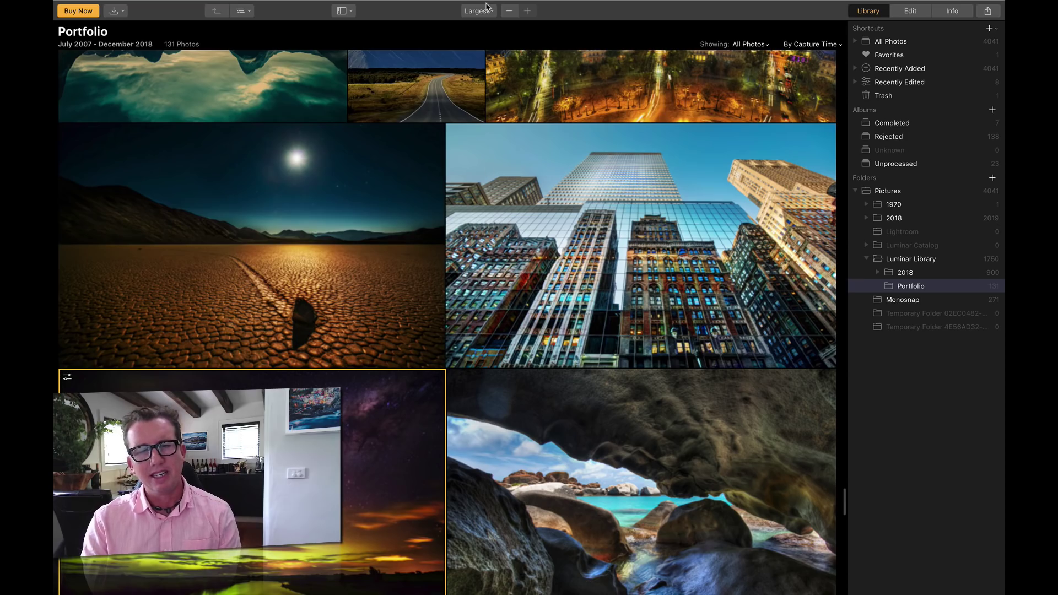
- Shrink the thumbnails to Small, enlarge them again, then settle on Large
left_click(510, 12)
left_click(510, 12)
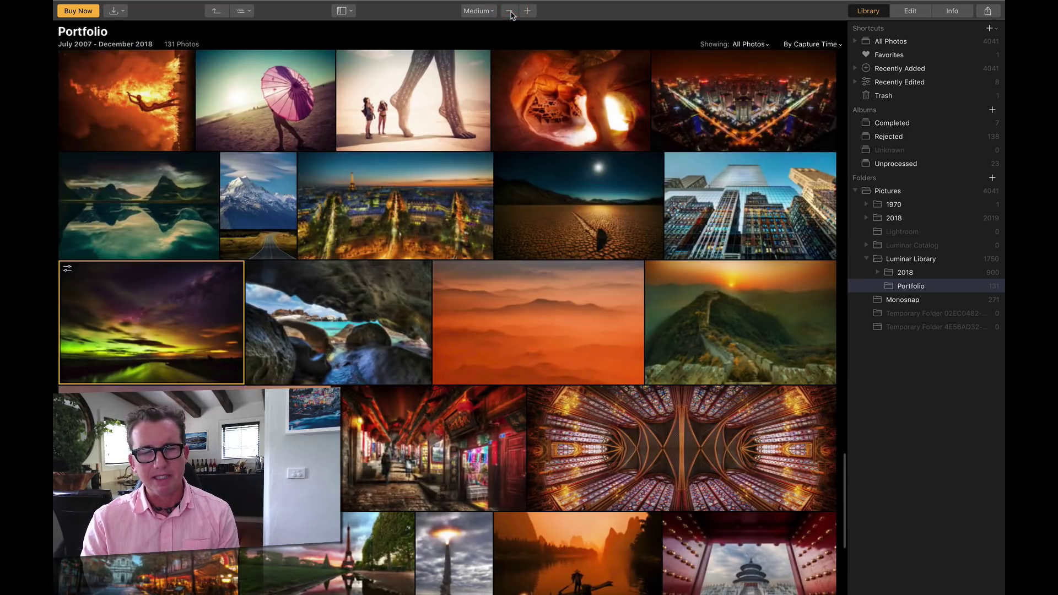
left_click(511, 12)
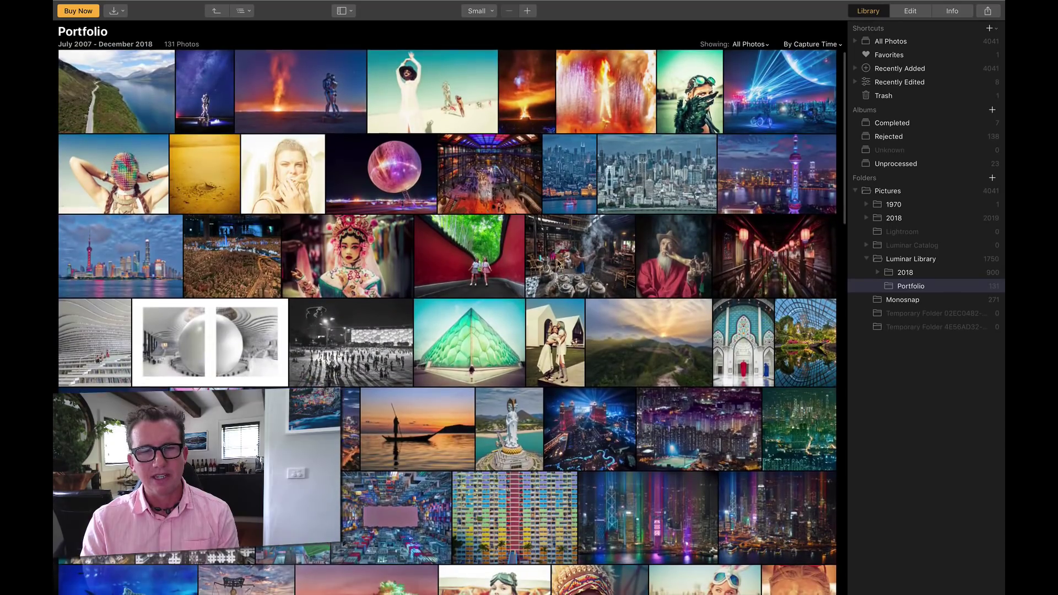
left_click(528, 12)
left_click(528, 11)
left_click(528, 12)
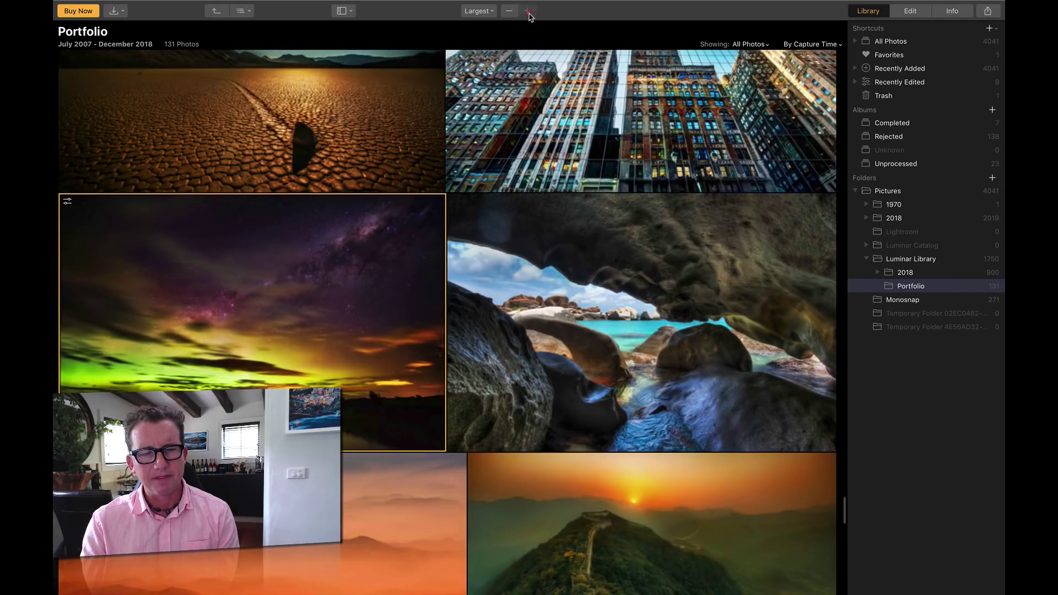
left_click(509, 11)
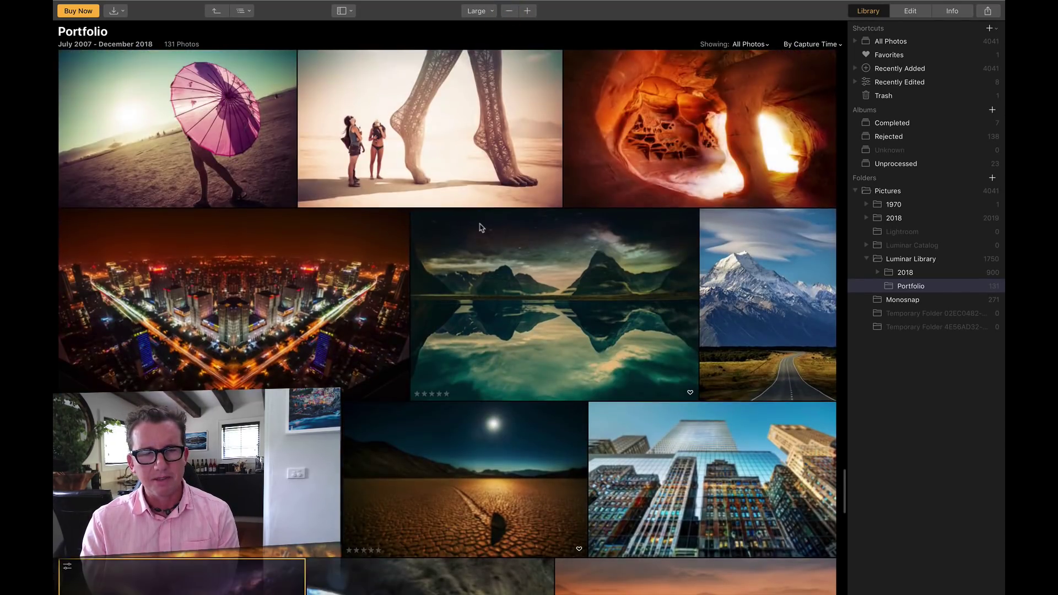
scroll(481, 227, "up", 6)
scroll(330, 246, "up", 4)
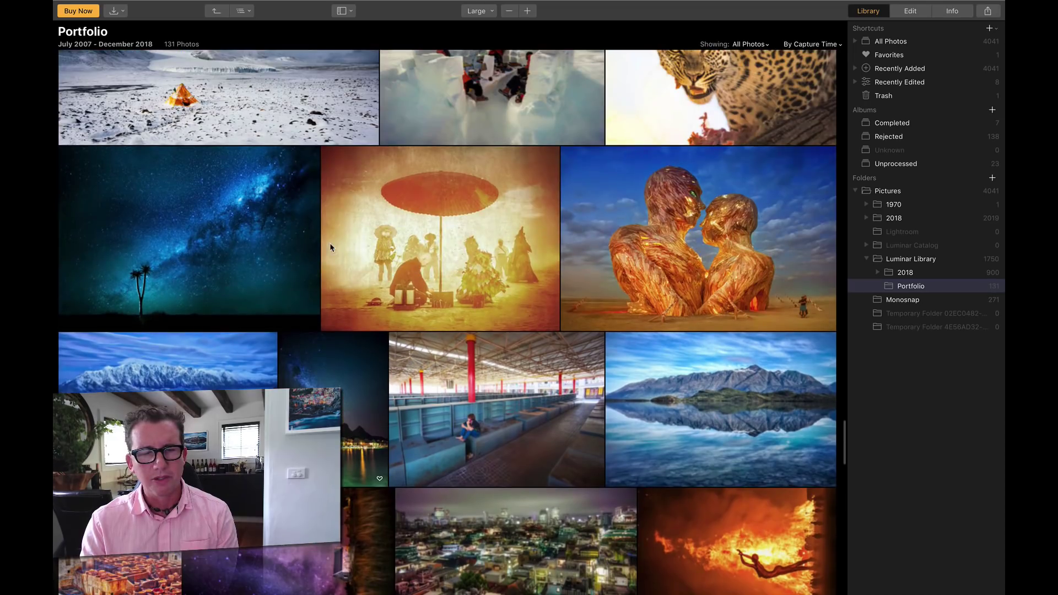
scroll(331, 247, "up", 10)
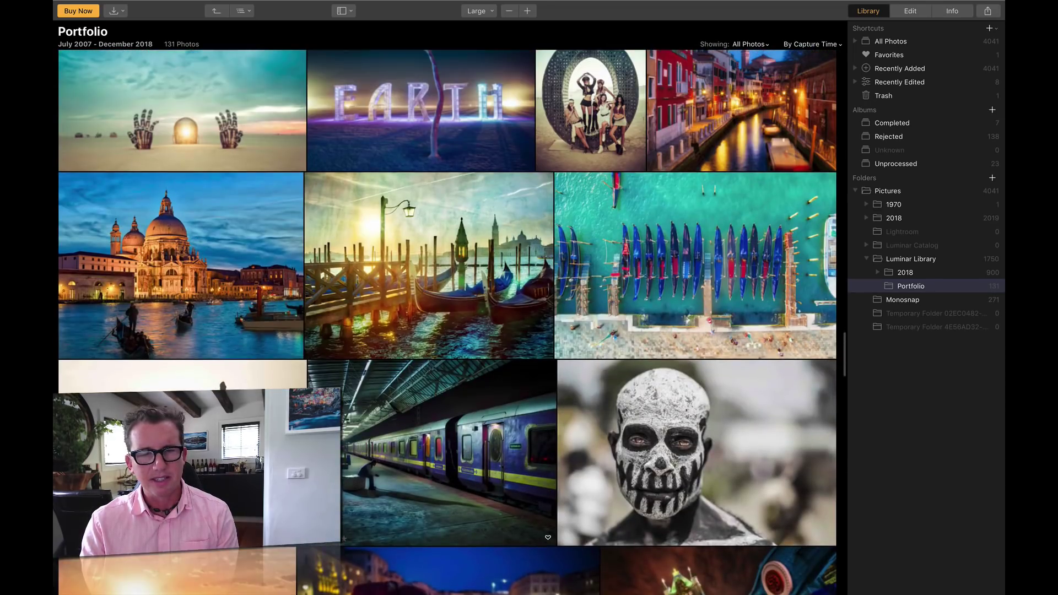
scroll(519, 414, "up", 5)
- Select the group photo, then open the sculpture photo and zoom to 100% and back
left_click(558, 335)
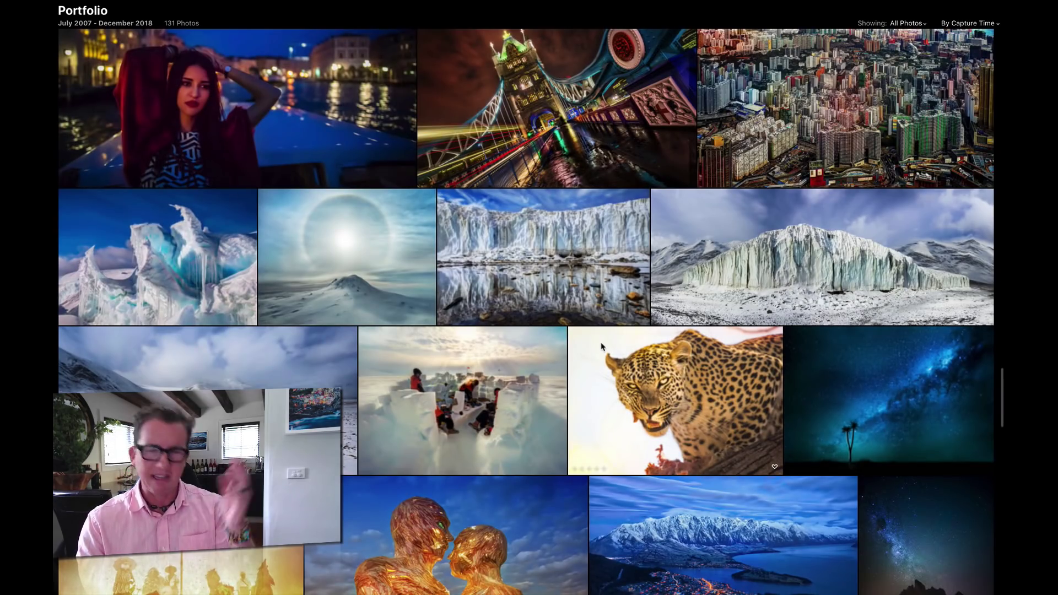
scroll(602, 346, "down", 10)
scroll(626, 387, "up", 15)
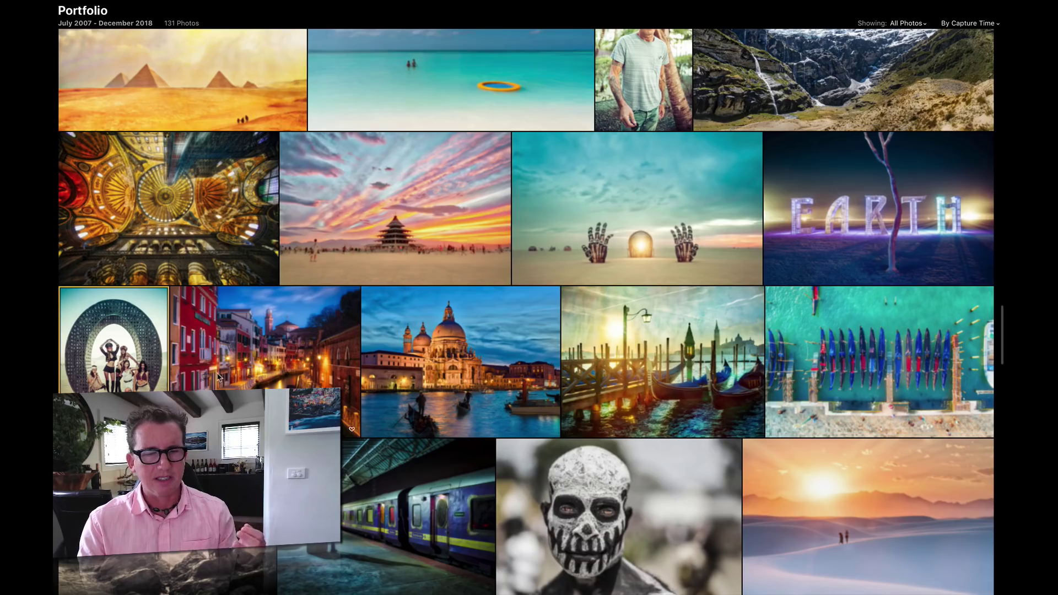
double_click(124, 352)
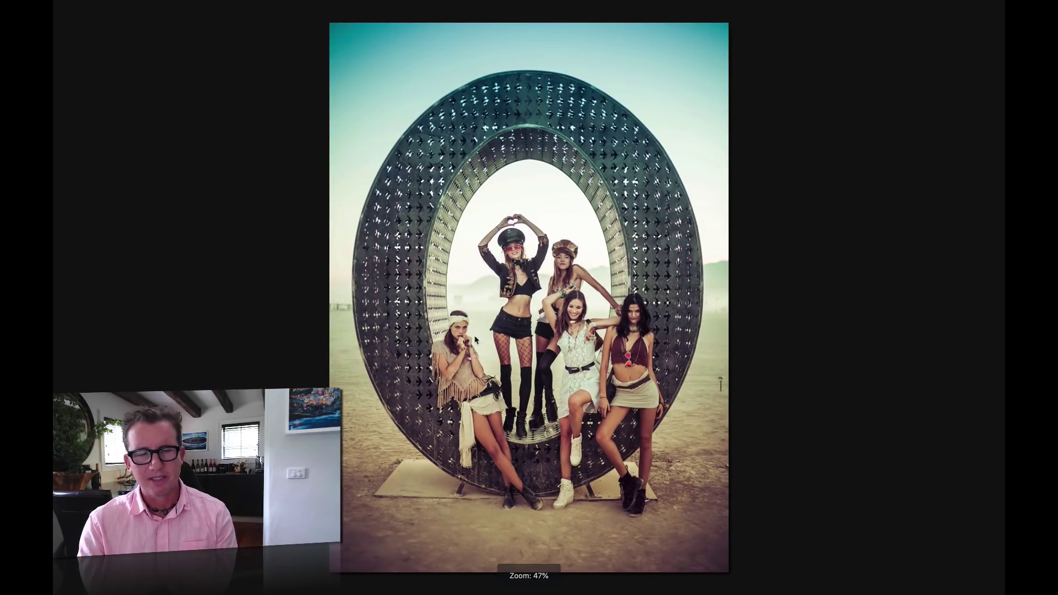
left_click(547, 325)
left_click(547, 325)
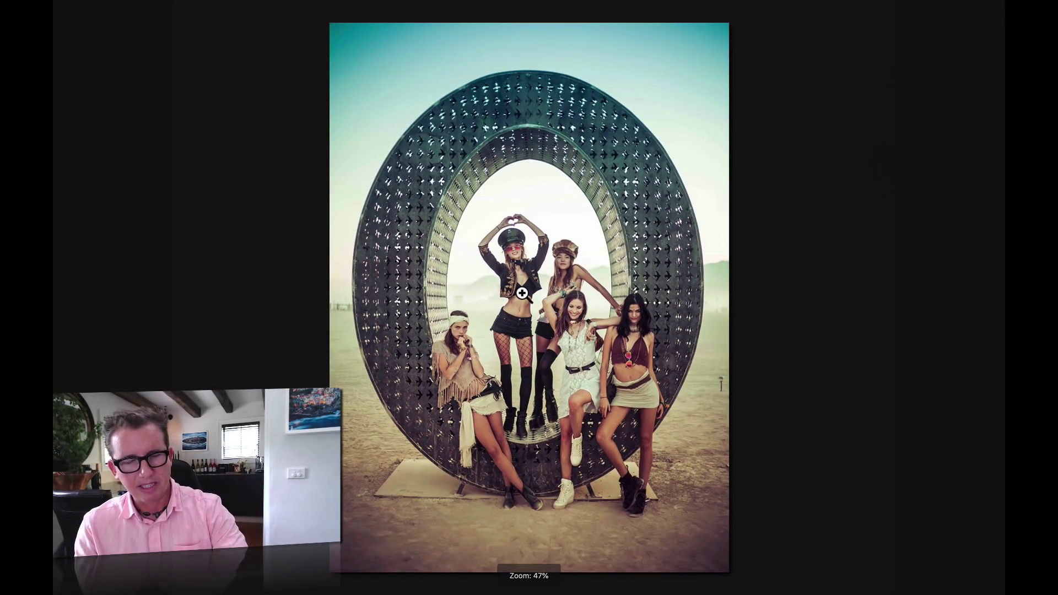
- Return to the Portfolio gallery and toggle the window's full-screen mode
key("Escape")
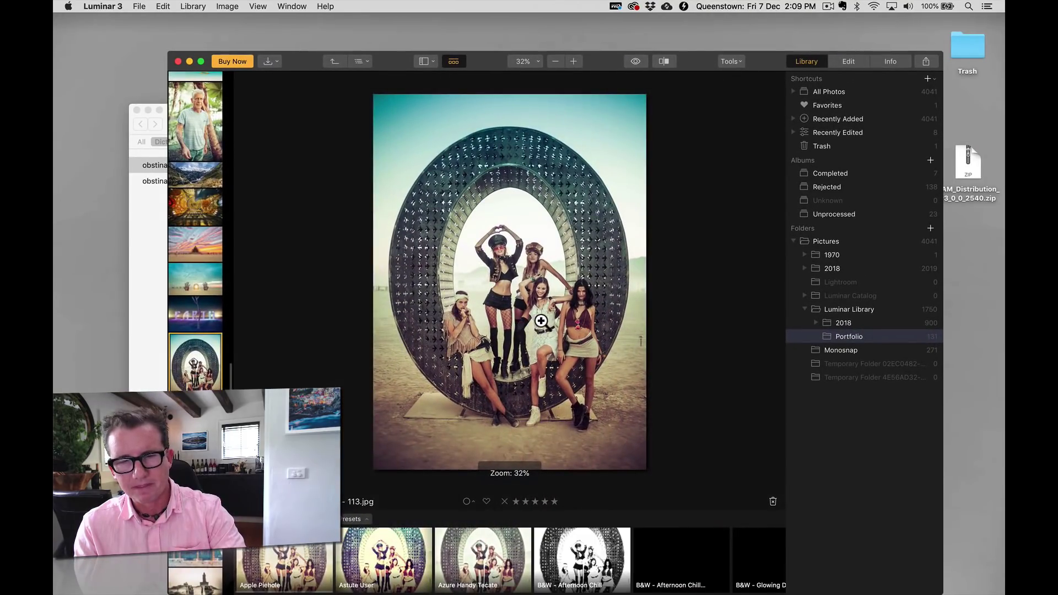
key("Escape")
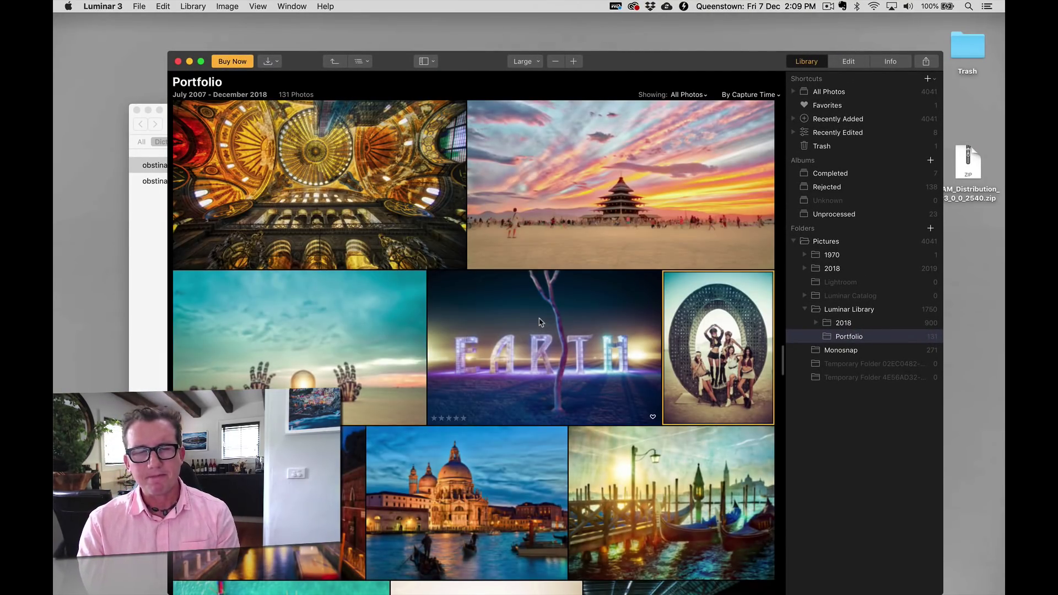
left_click(202, 61)
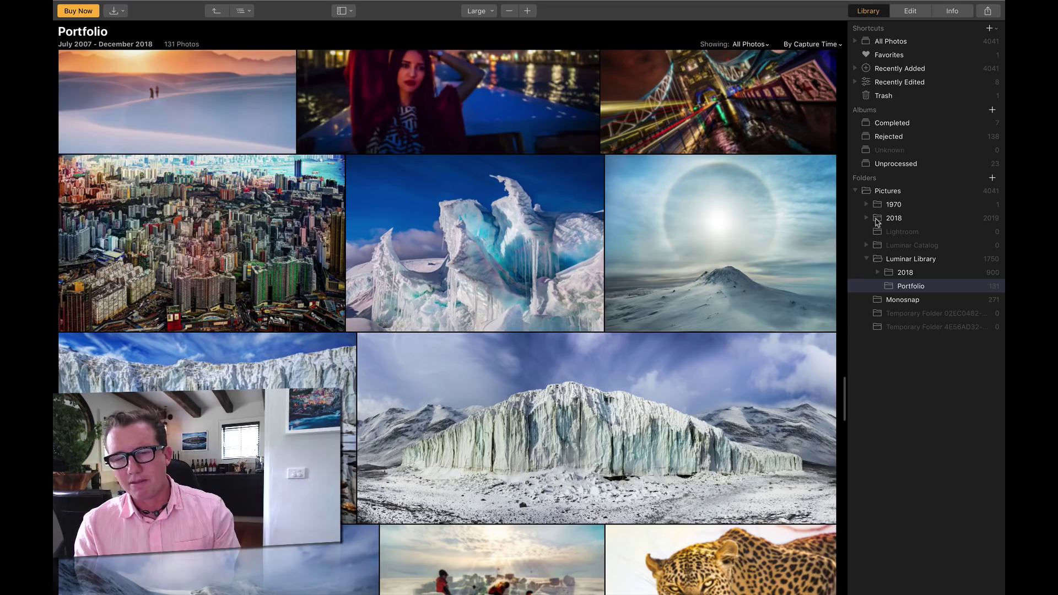
- Open the 2018-12-01 folder under 2018 and browse its 49 photos
left_click(866, 219)
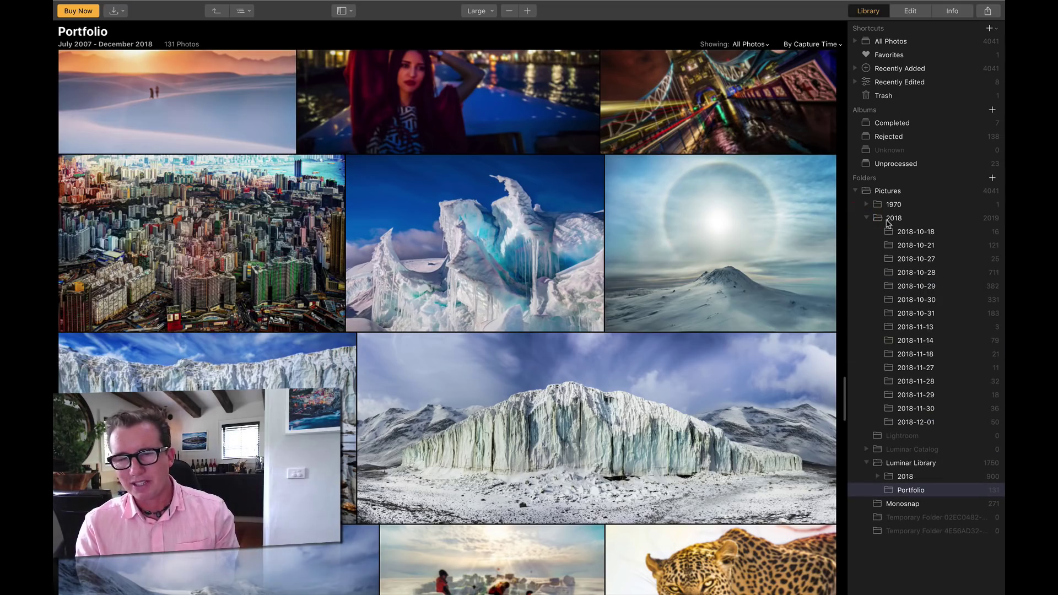
left_click(917, 423)
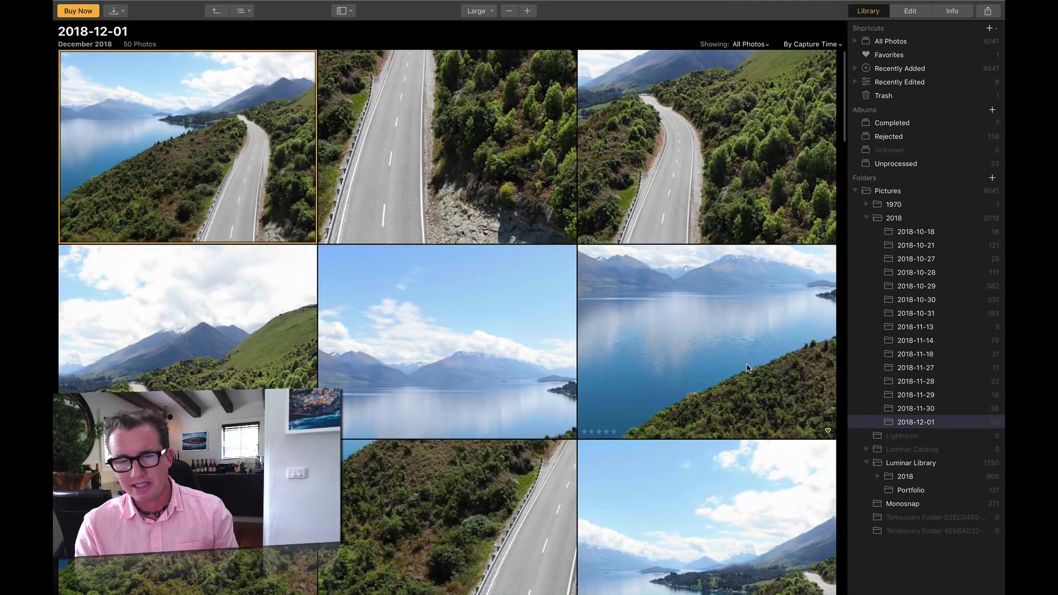
scroll(747, 367, "down", 5)
scroll(747, 368, "down", 10)
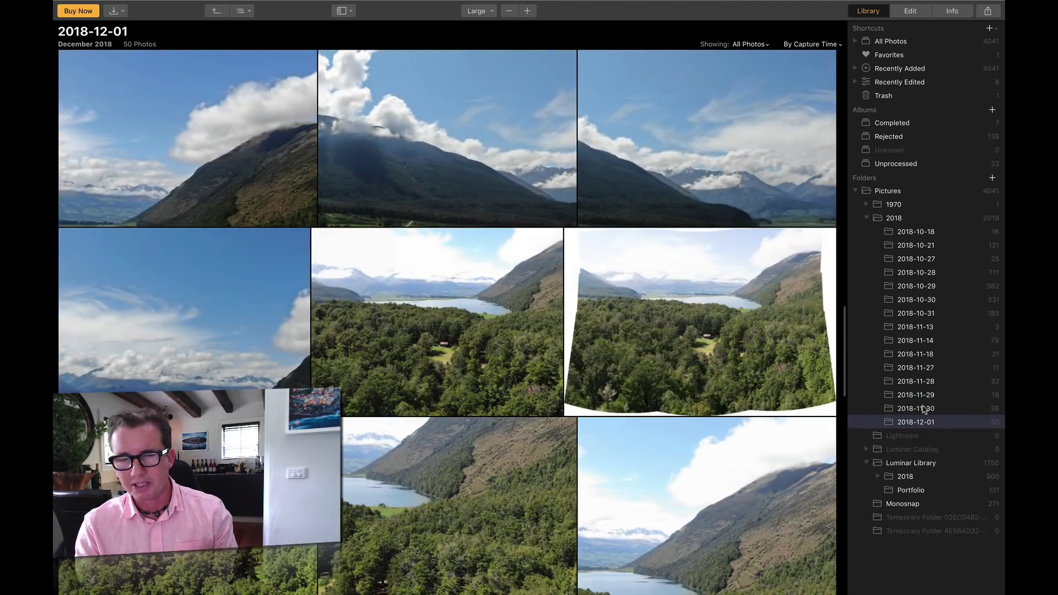
scroll(727, 380, "down", 5)
scroll(722, 379, "up", 3)
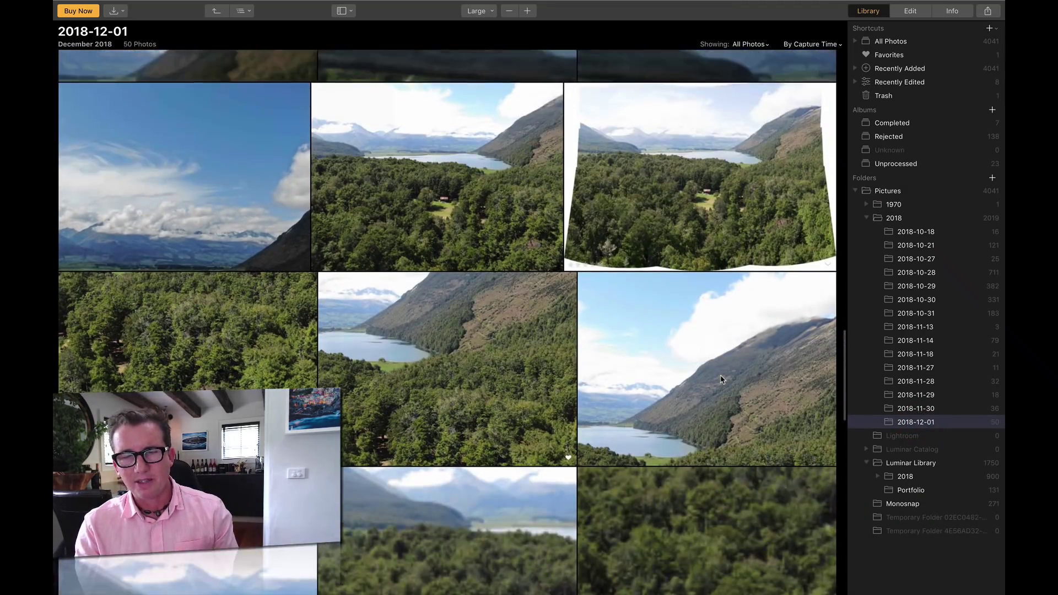
- Drag the forest-and-lake panorama into Portfolio and confirm it now holds 132 photos
left_click(721, 218)
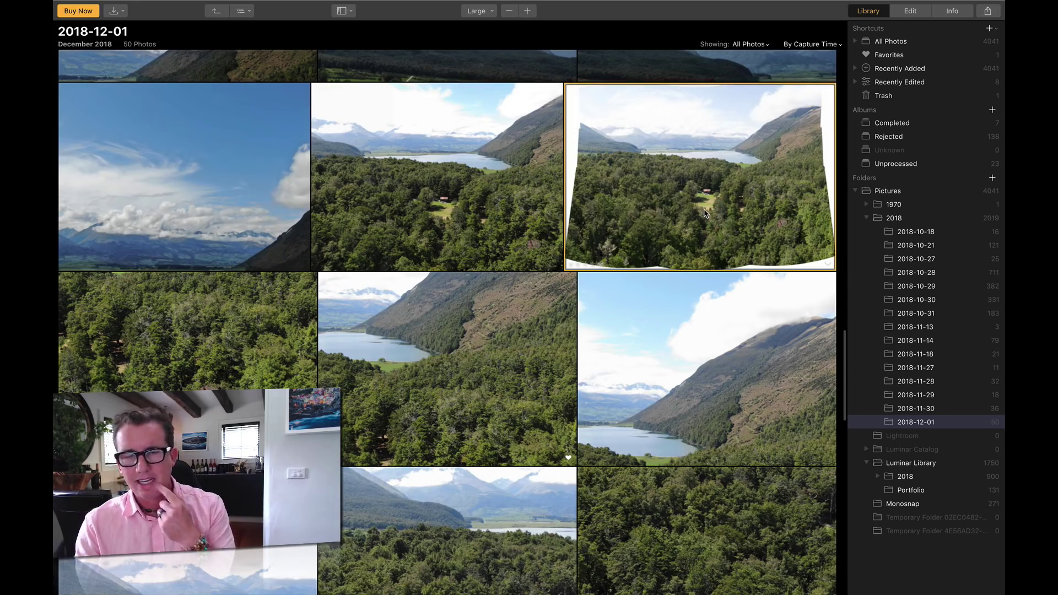
left_click_drag(704, 213, 952, 490)
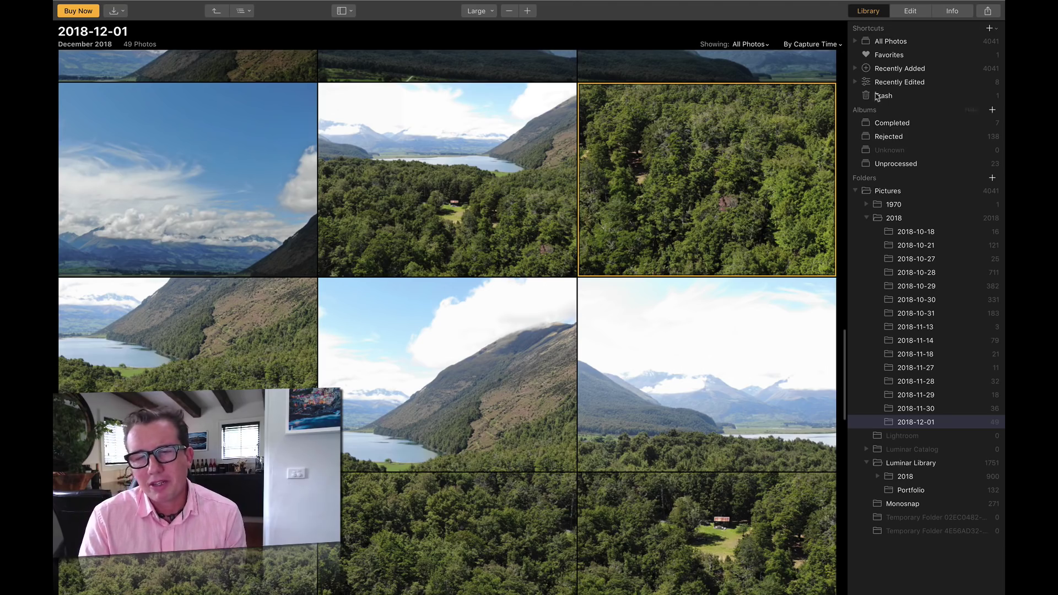
left_click(910, 489)
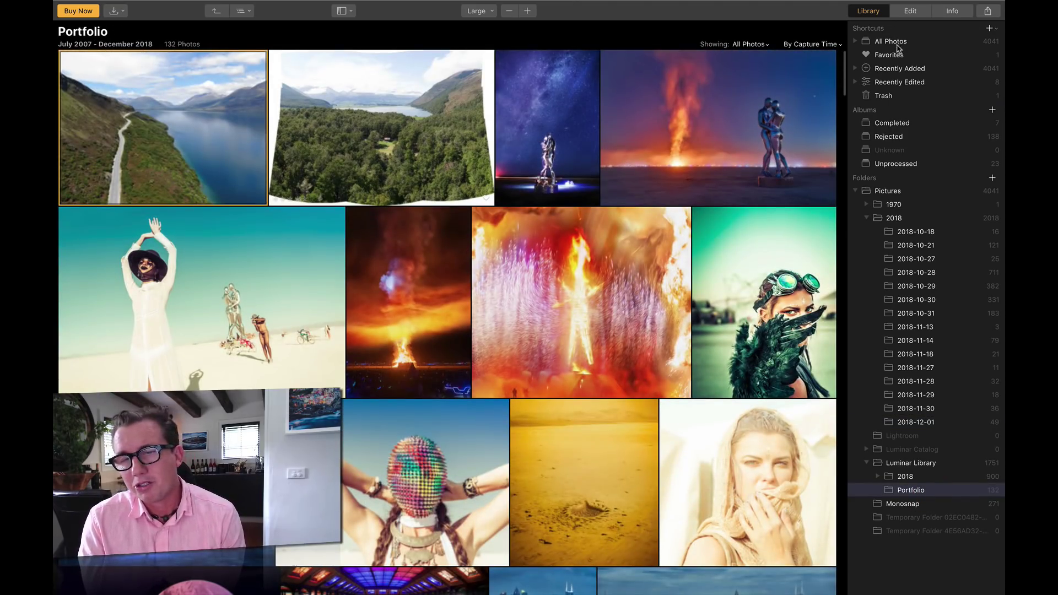
- Expand Recently Edited and show the photos edited Yesterday
left_click(855, 69)
left_click(854, 69)
left_click(855, 82)
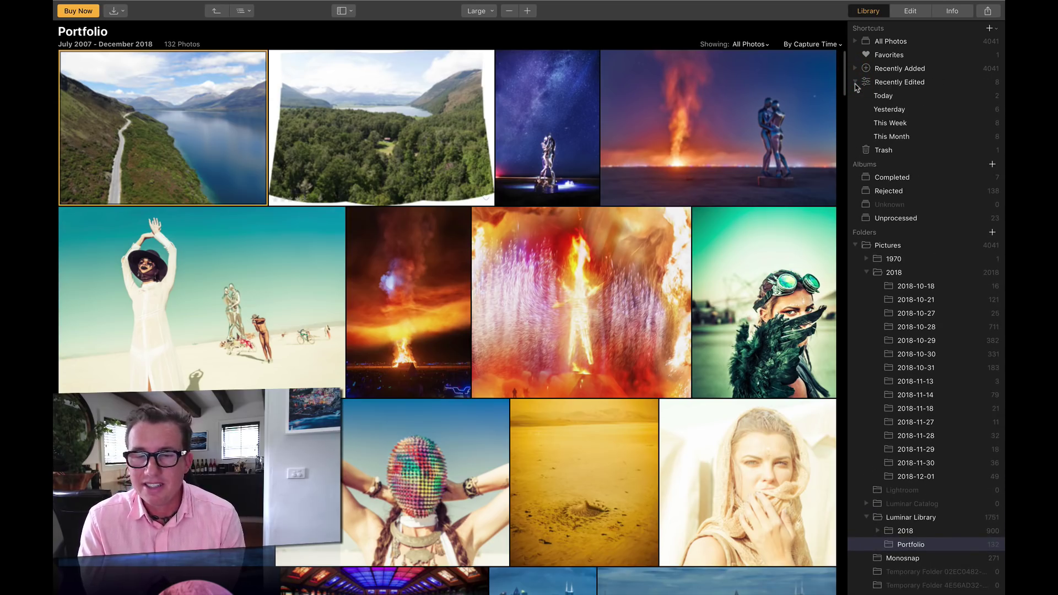
left_click(901, 114)
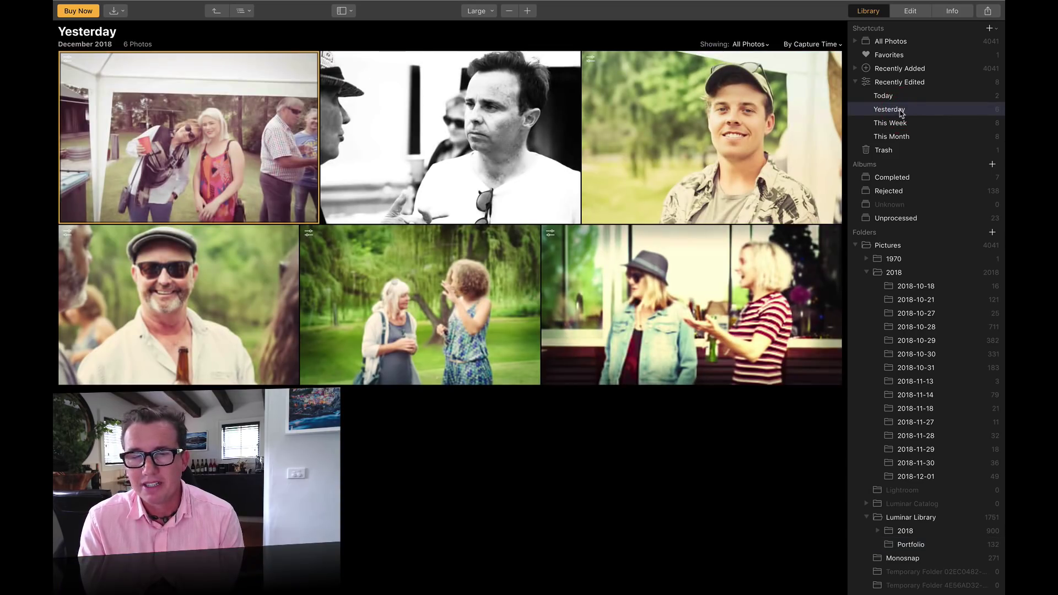
- Show the 133 photos from the 12/7/2018 1:07 PM import under Recently Added
left_click(855, 68)
left_click(907, 84)
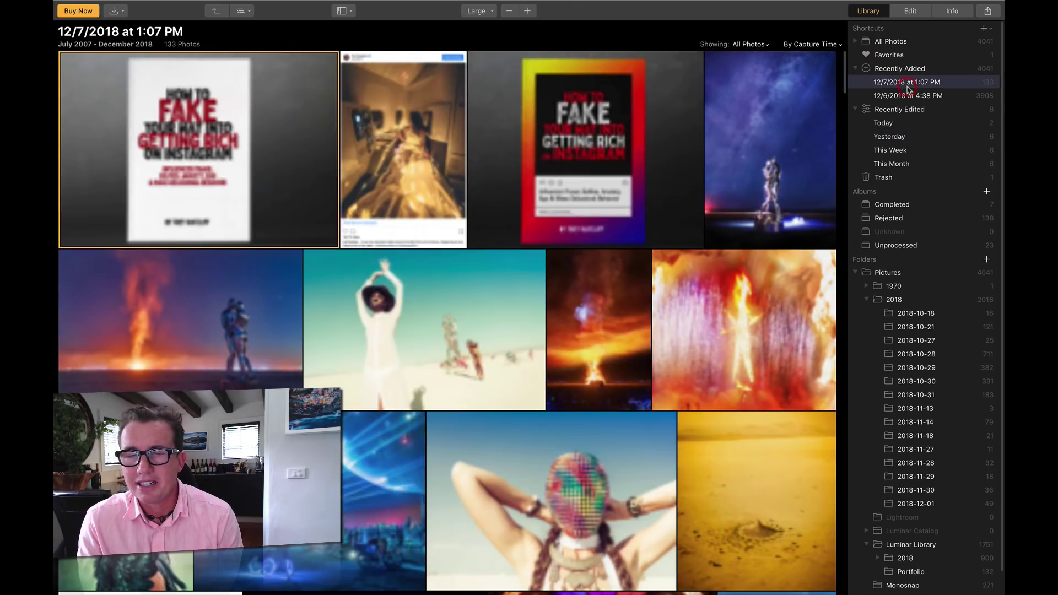
scroll(725, 309, "down", 20)
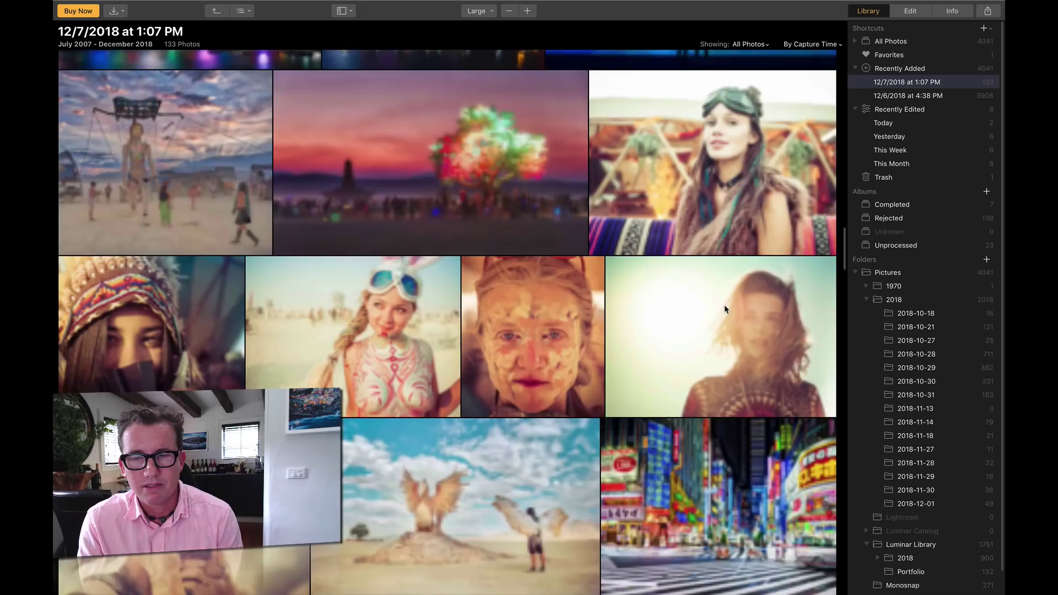
scroll(725, 309, "down", 20)
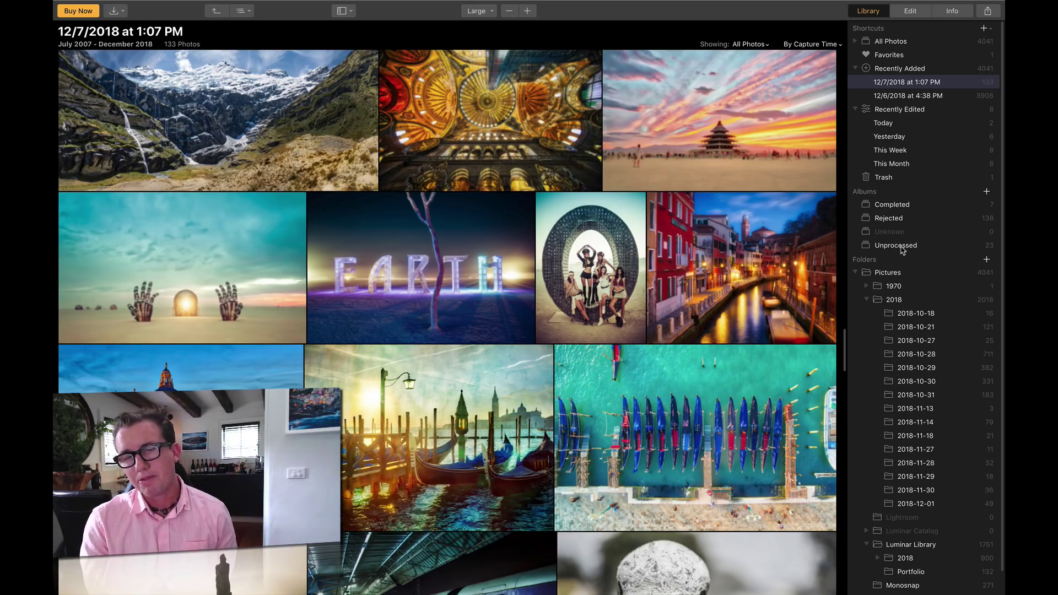
- Browse the Unprocessed, Completed and Rejected albums, ending on Unprocessed's 23 photos
left_click(901, 245)
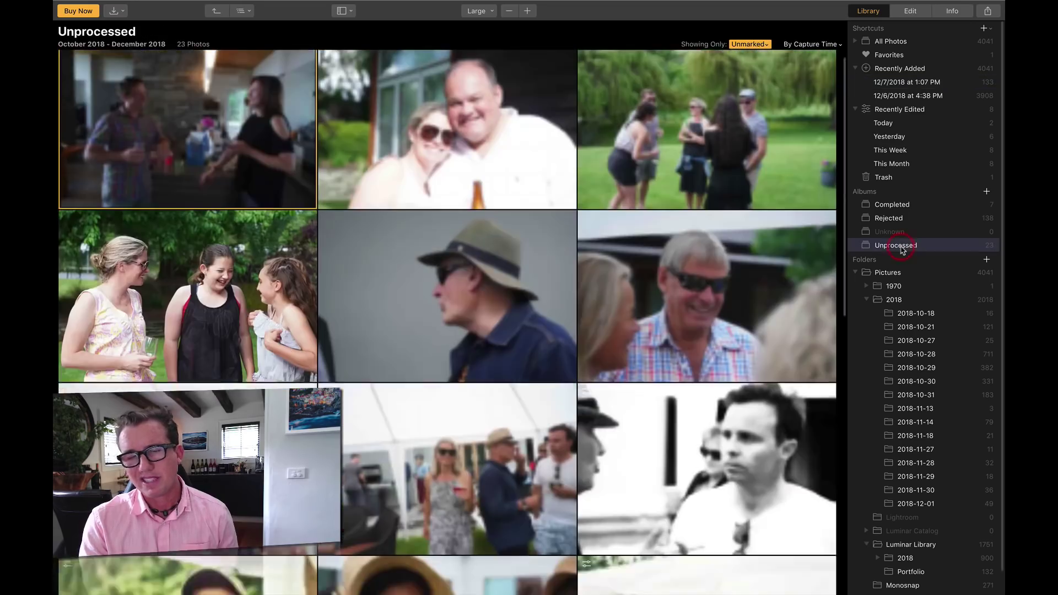
scroll(837, 251, "down", 5)
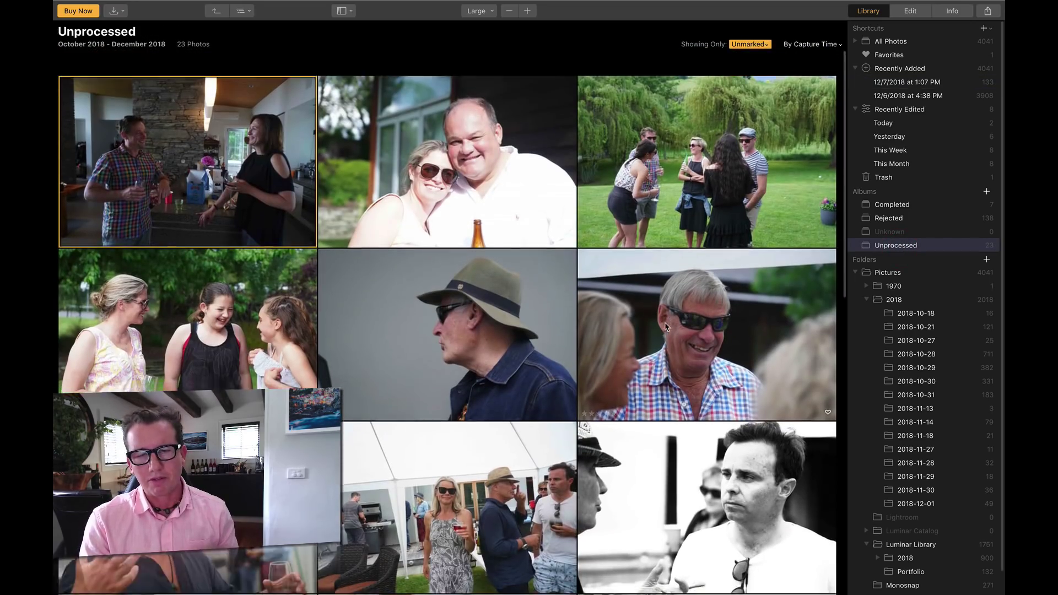
scroll(749, 377, "down", 3)
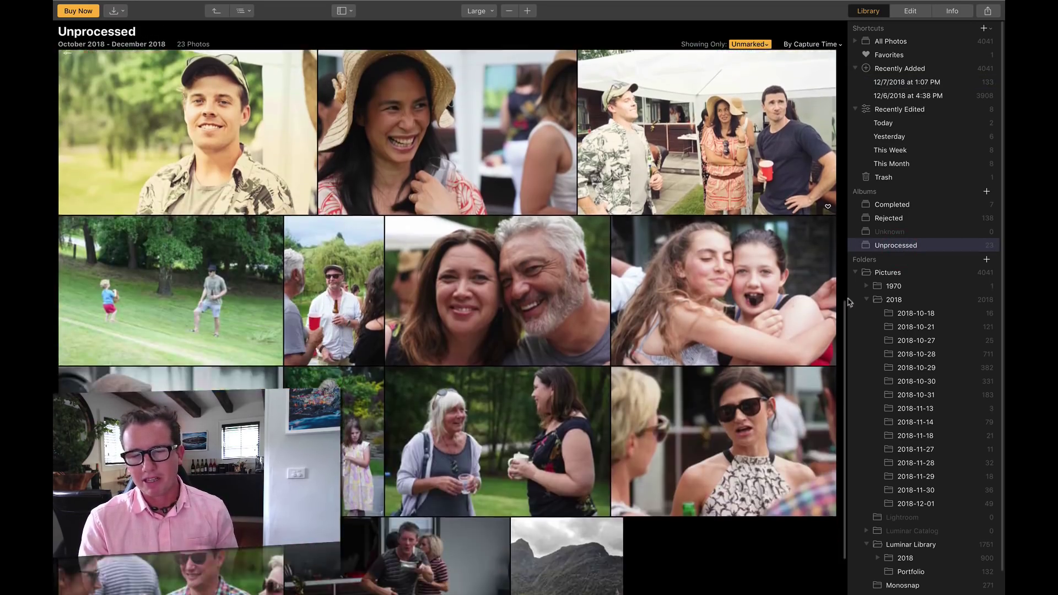
left_click(884, 209)
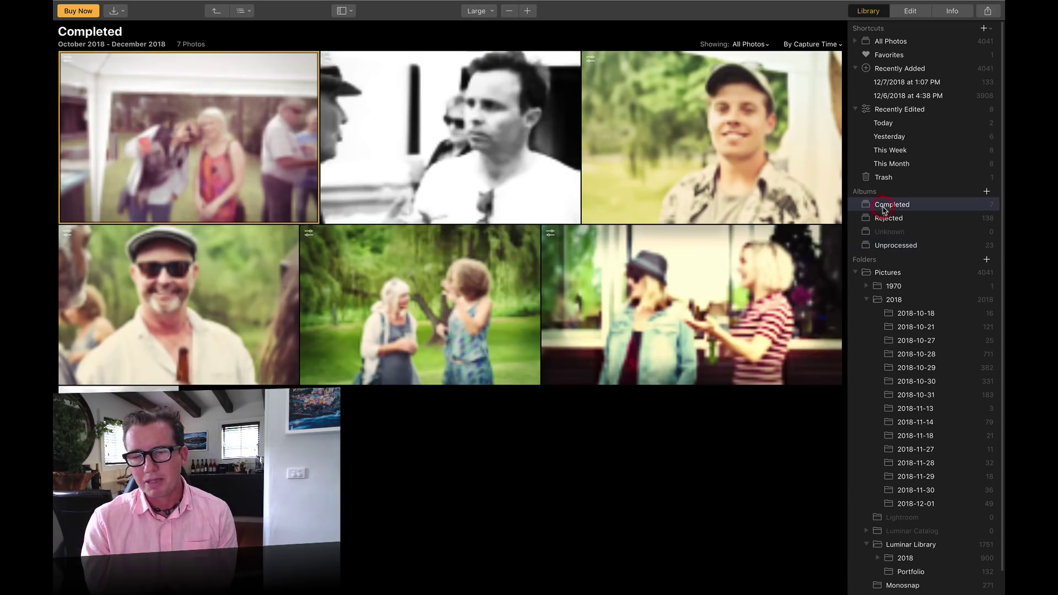
left_click(893, 220)
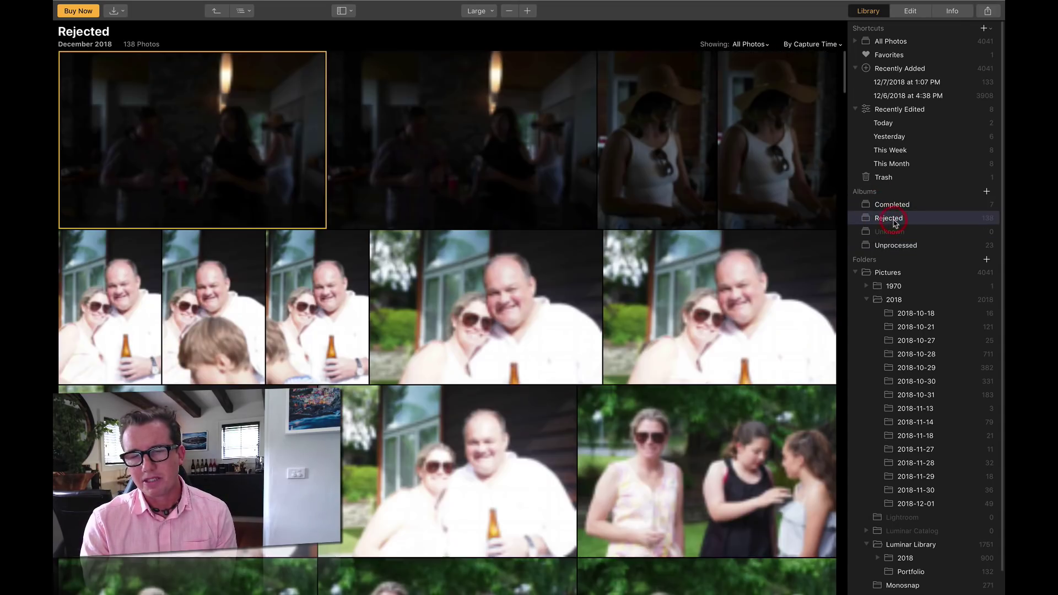
left_click(900, 246)
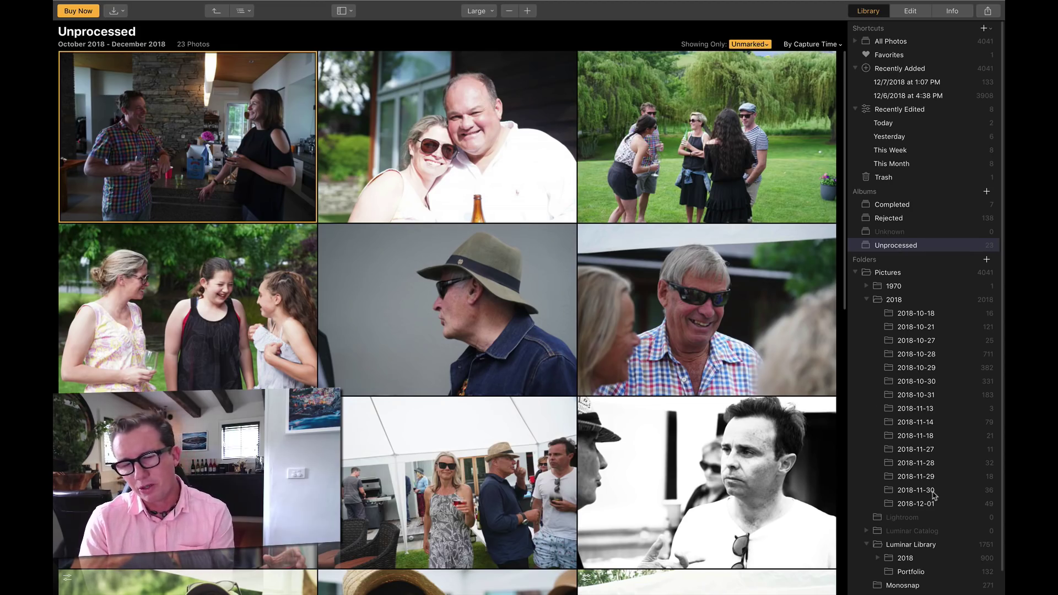
scroll(931, 496, "down", 2)
left_click(923, 549)
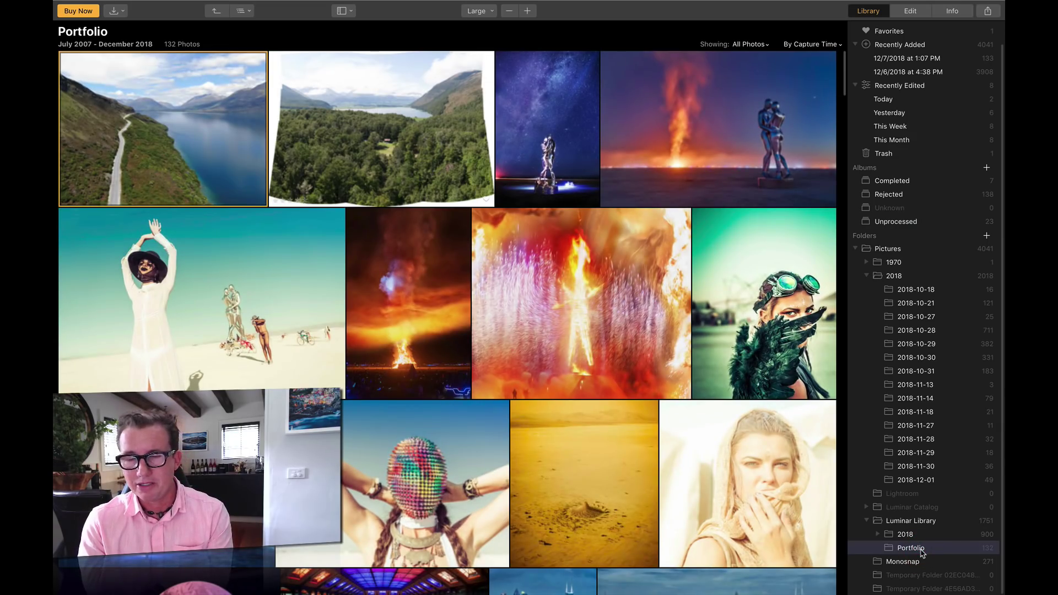
scroll(739, 499, "down", 5)
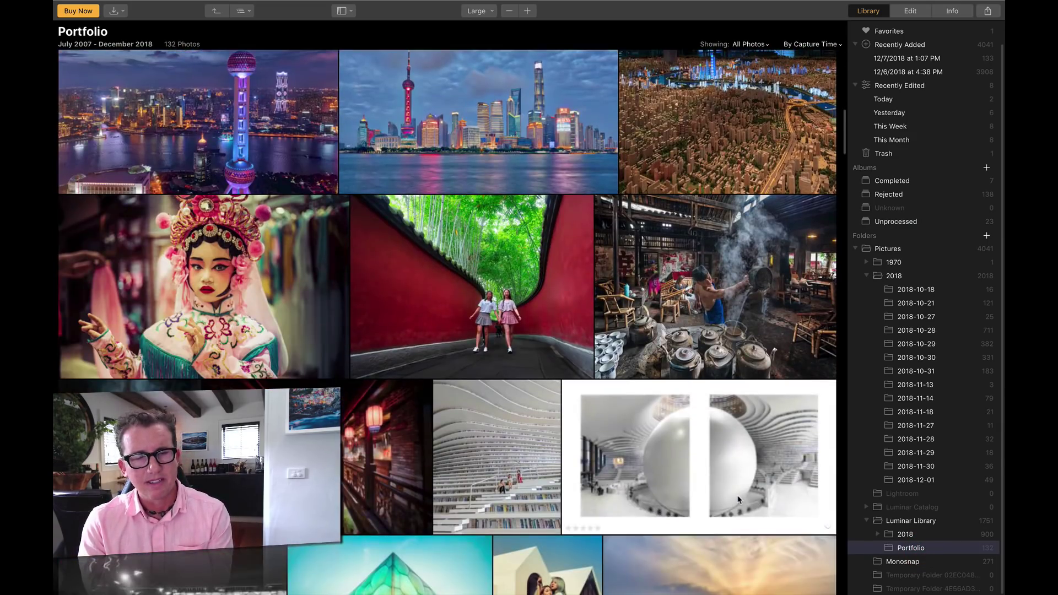
scroll(740, 500, "down", 10)
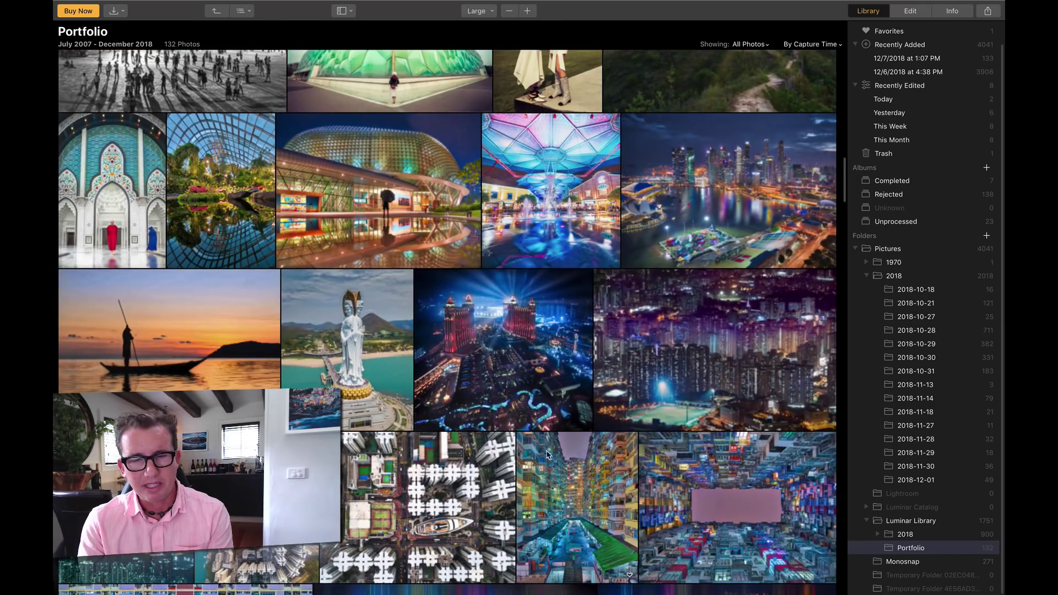
scroll(548, 455, "down", 12)
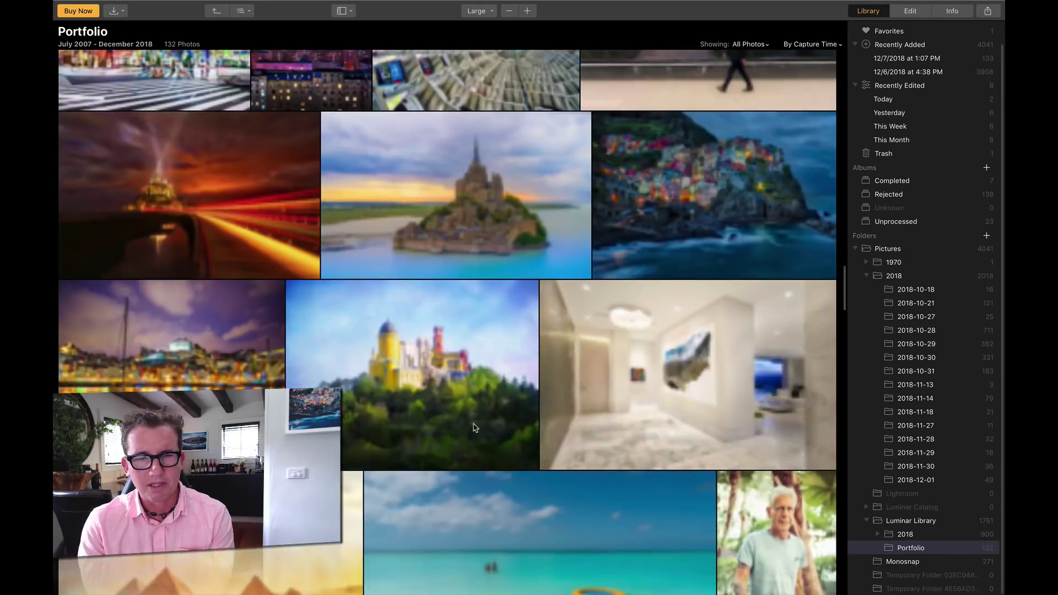
scroll(474, 427, "up", 20)
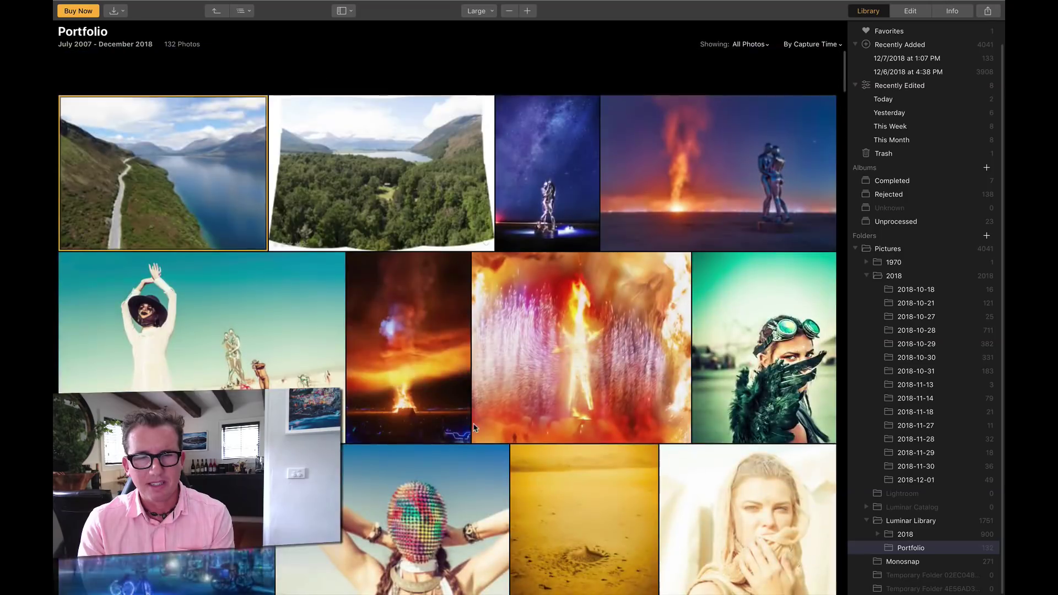
scroll(473, 427, "down", 8)
scroll(473, 427, "up", 2)
scroll(473, 427, "down", 10)
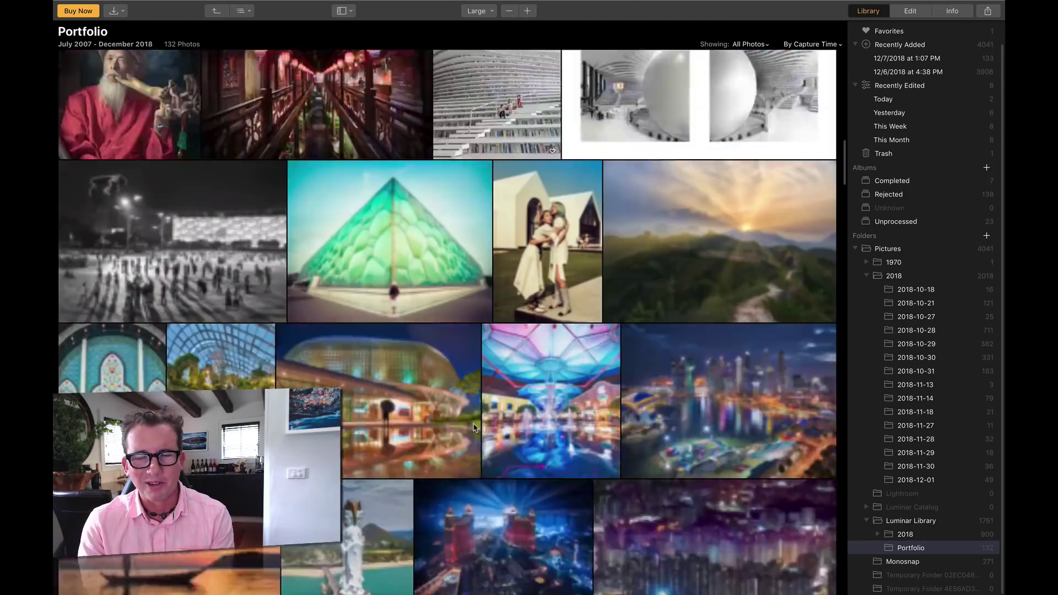
scroll(529, 452, "down", 10)
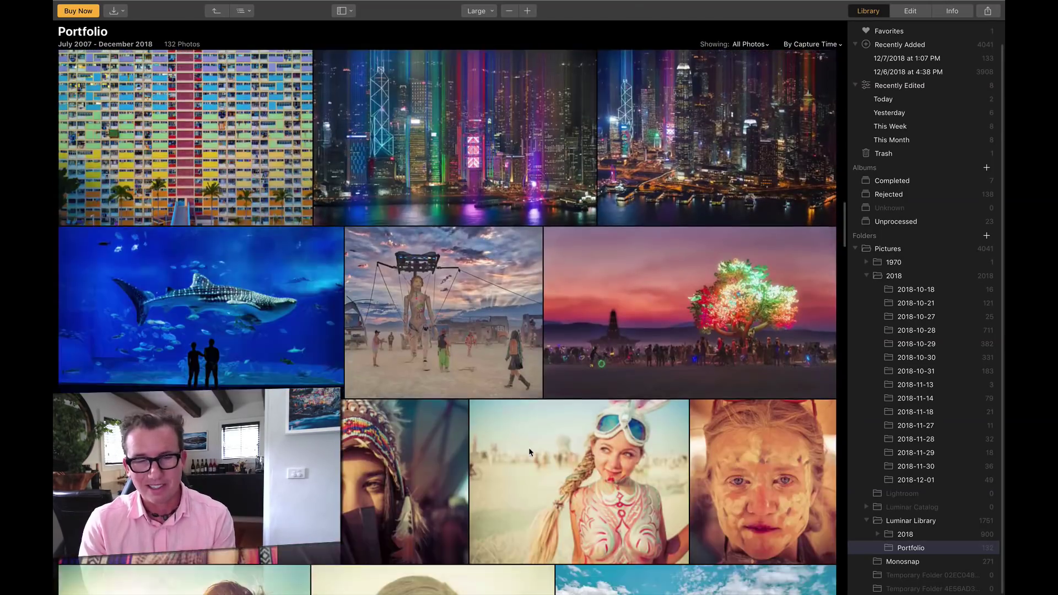
scroll(529, 452, "down", 15)
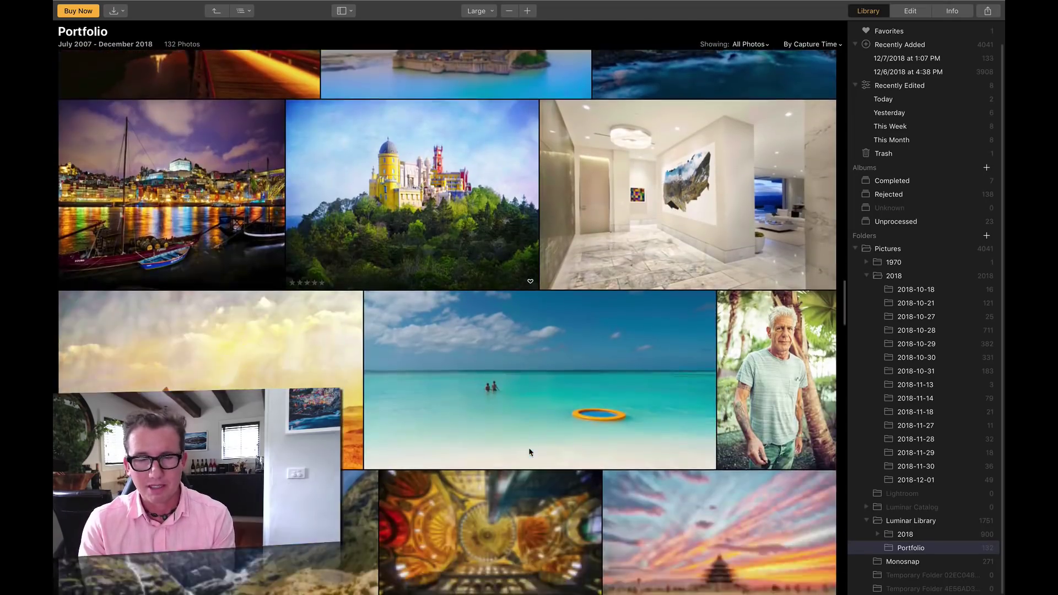
scroll(529, 451, "down", 15)
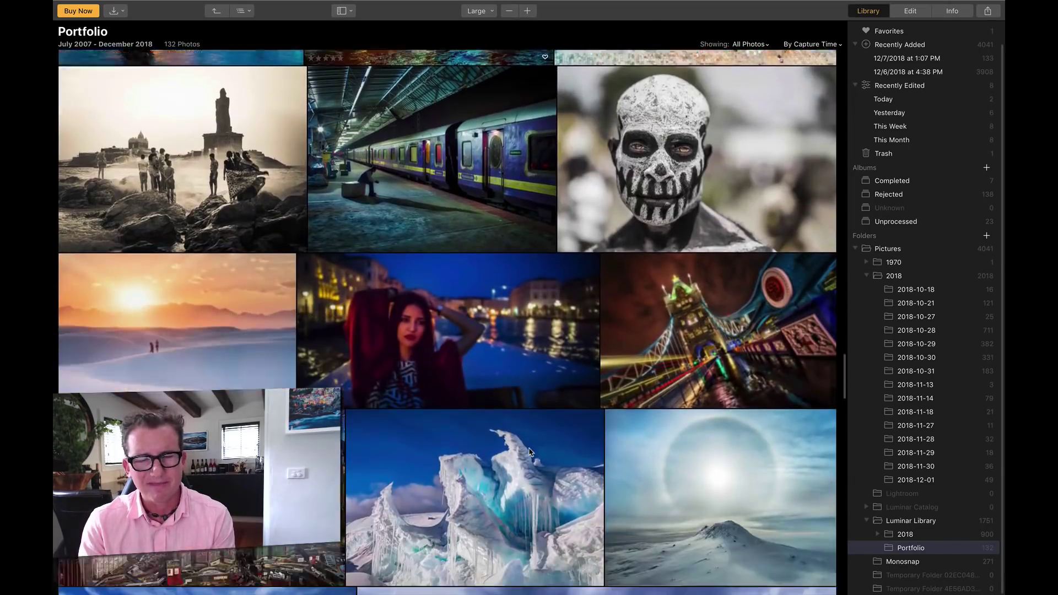
scroll(529, 452, "down", 15)
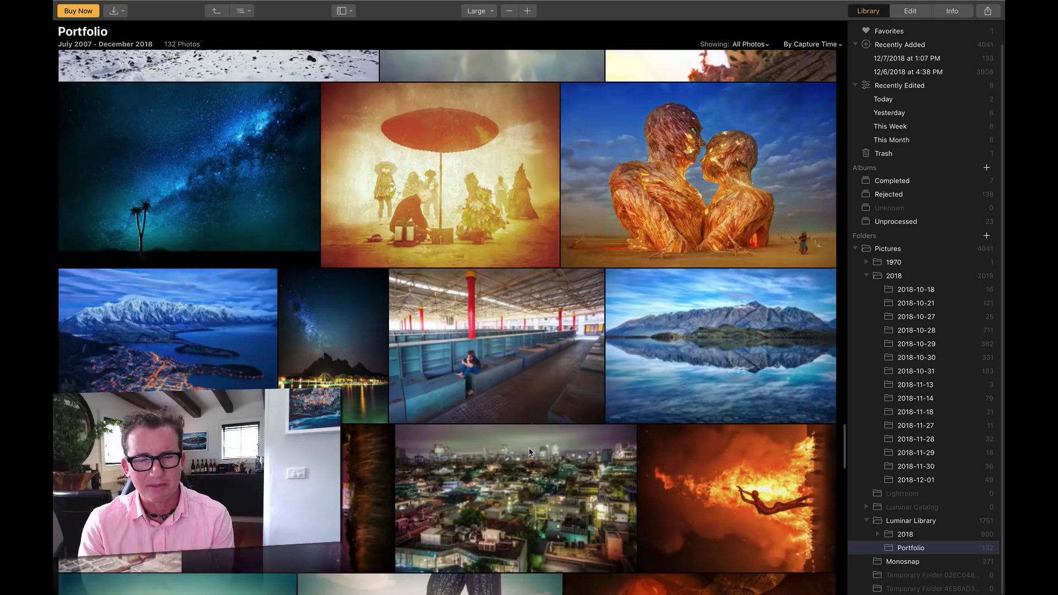
scroll(417, 350, "down", 10)
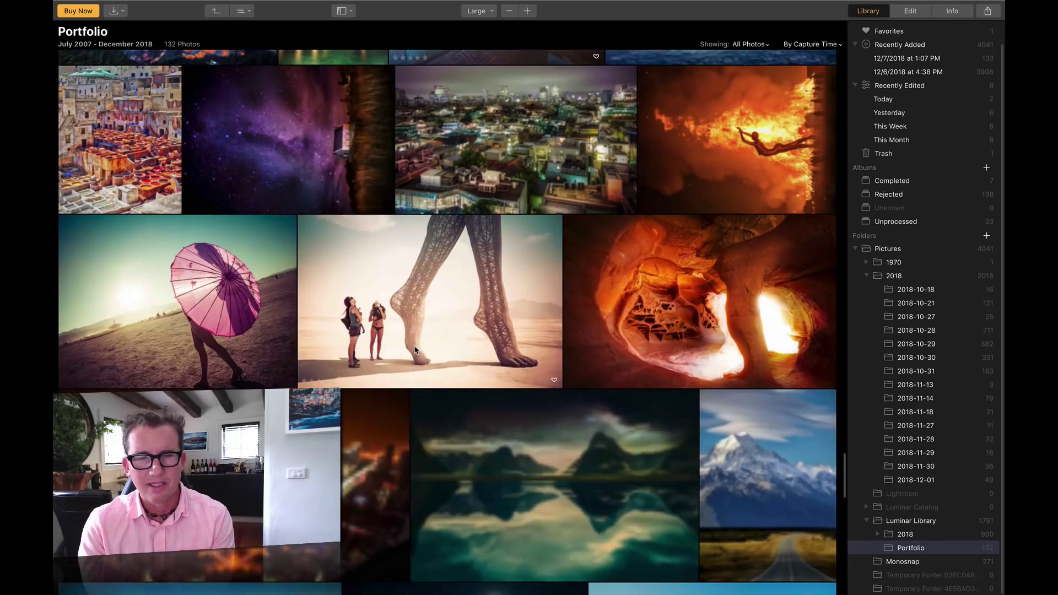
scroll(331, 141, "down", 15)
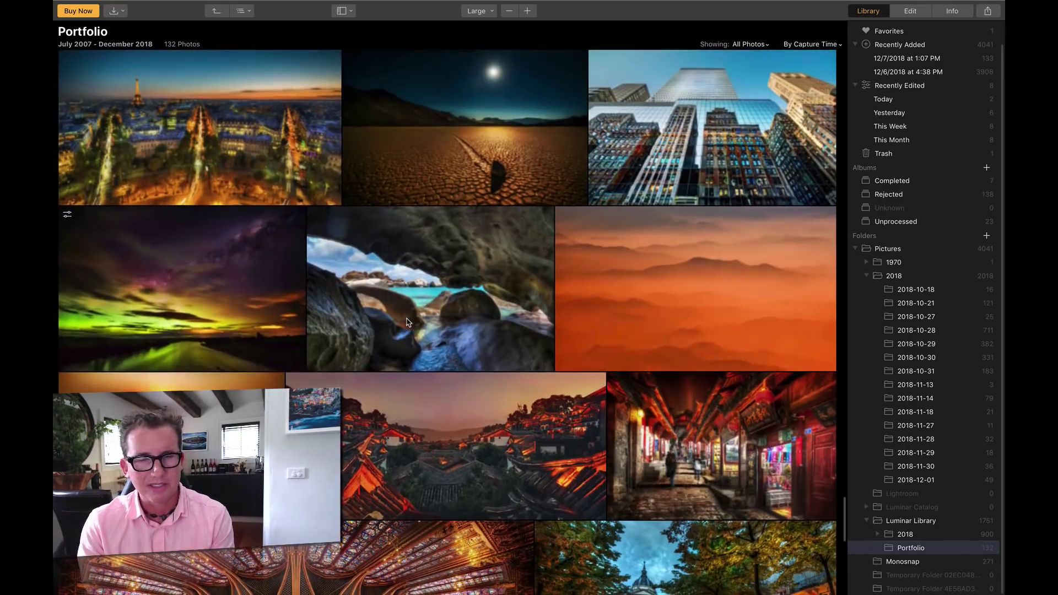
- Open the aurora-and-Milky-Way photo from Portfolio and switch to the Edit view
double_click(231, 267)
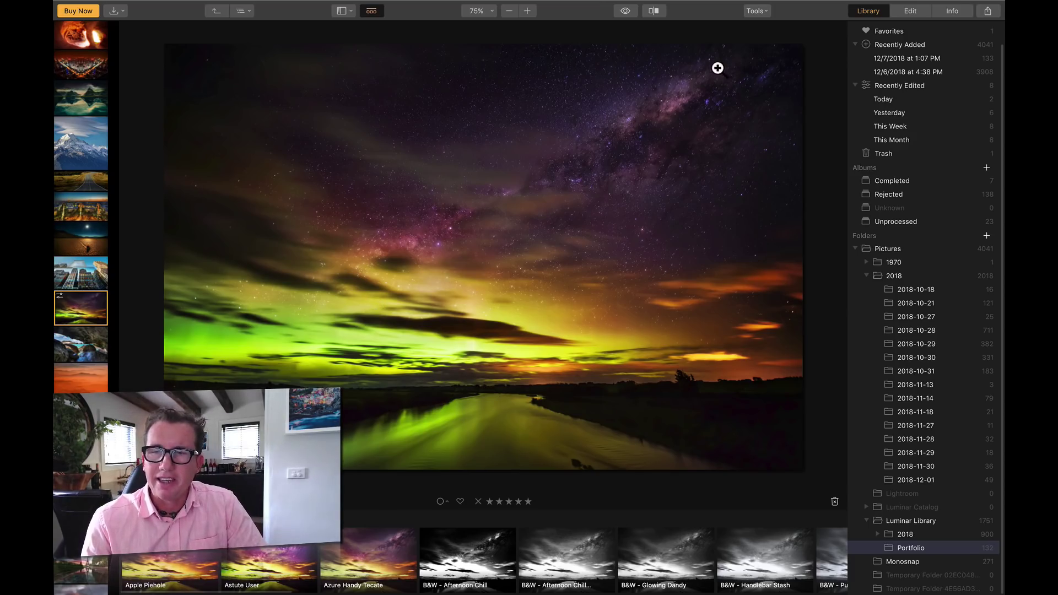
left_click(910, 13)
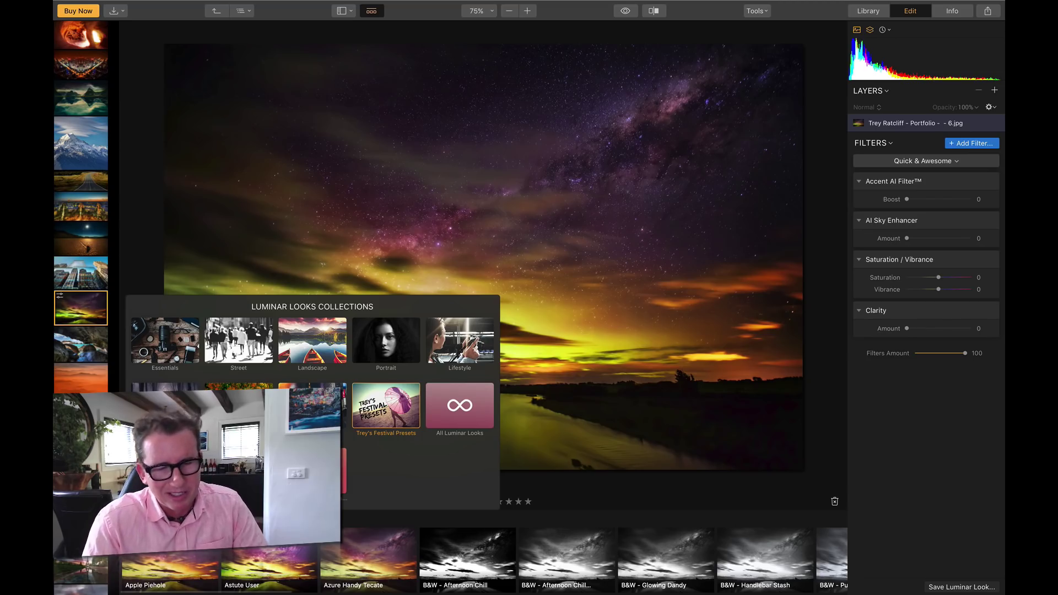
- Apply the Landscape collection's Deep Sky look and adjust its Amount
left_click(314, 345)
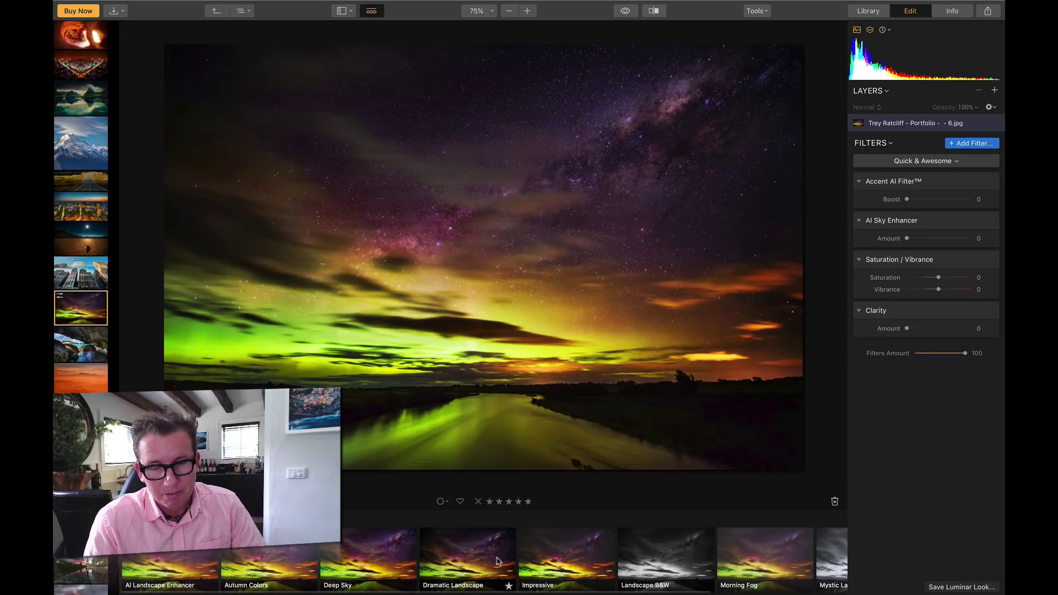
left_click(380, 545)
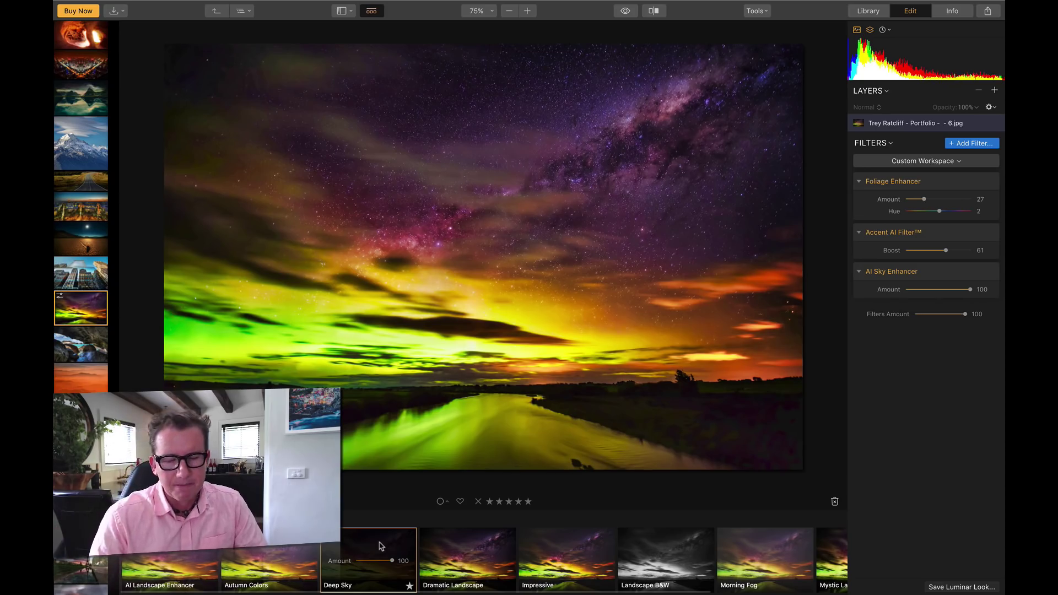
mouse_move(392, 560)
left_mouse_down()
mouse_move(376, 561)
mouse_move(402, 560)
left_mouse_up()
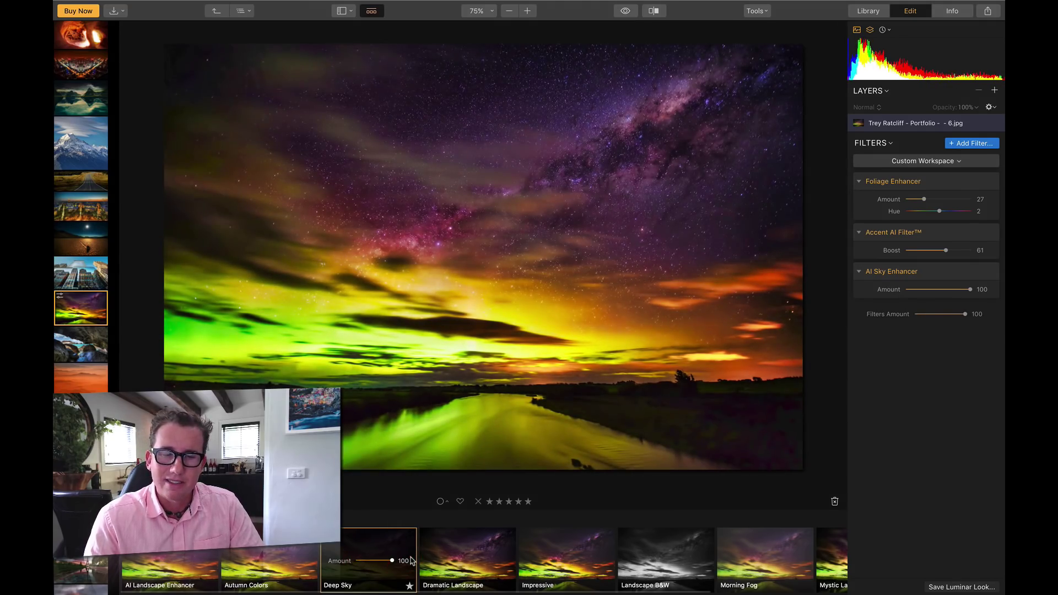
- Browse the looks in Trey's Festival Presets collection
left_click(165, 519)
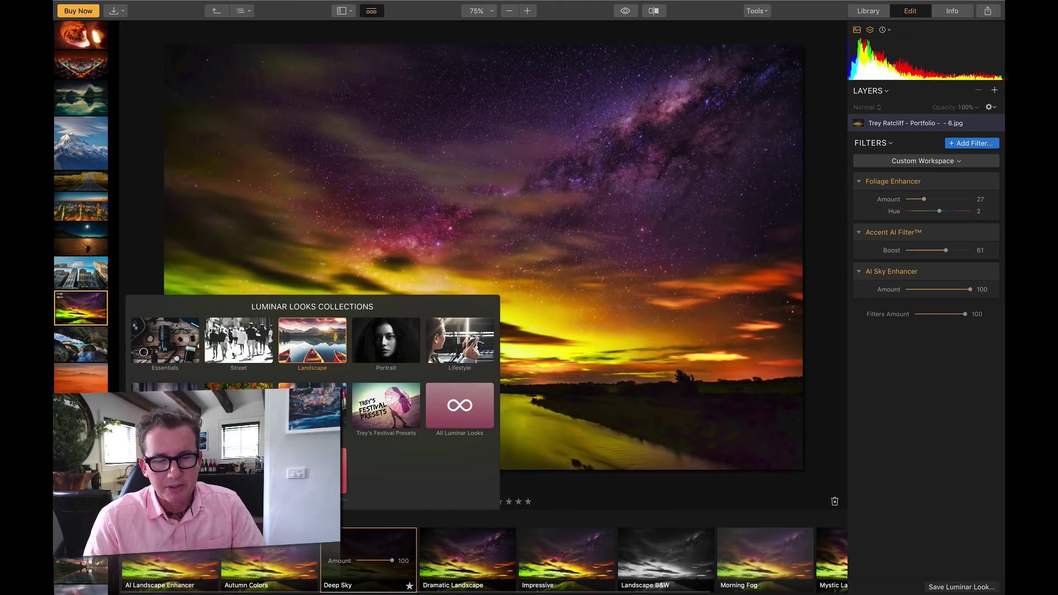
left_click(394, 413)
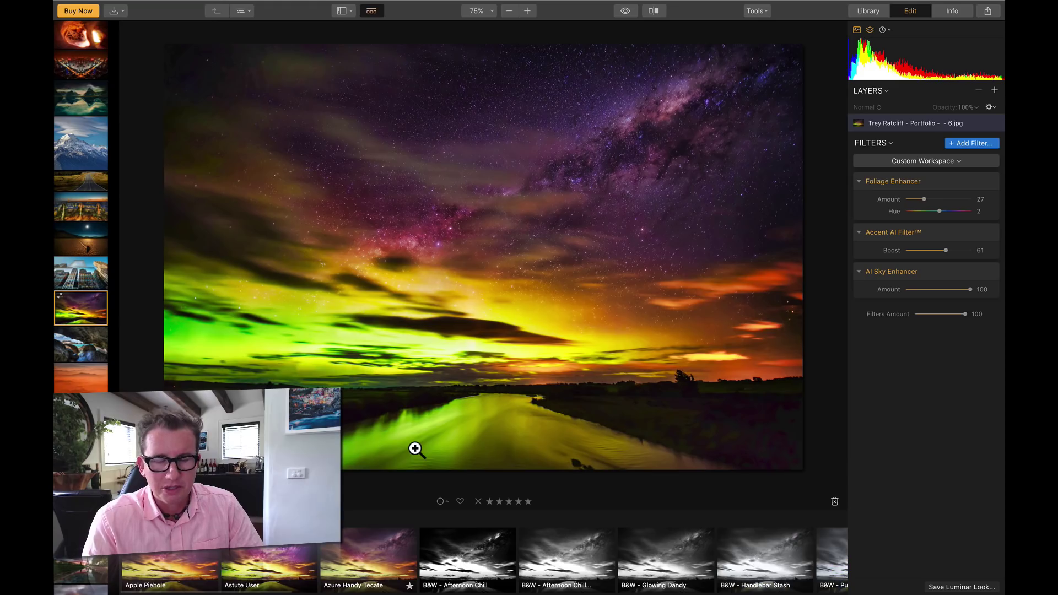
scroll(487, 553, "right", 6)
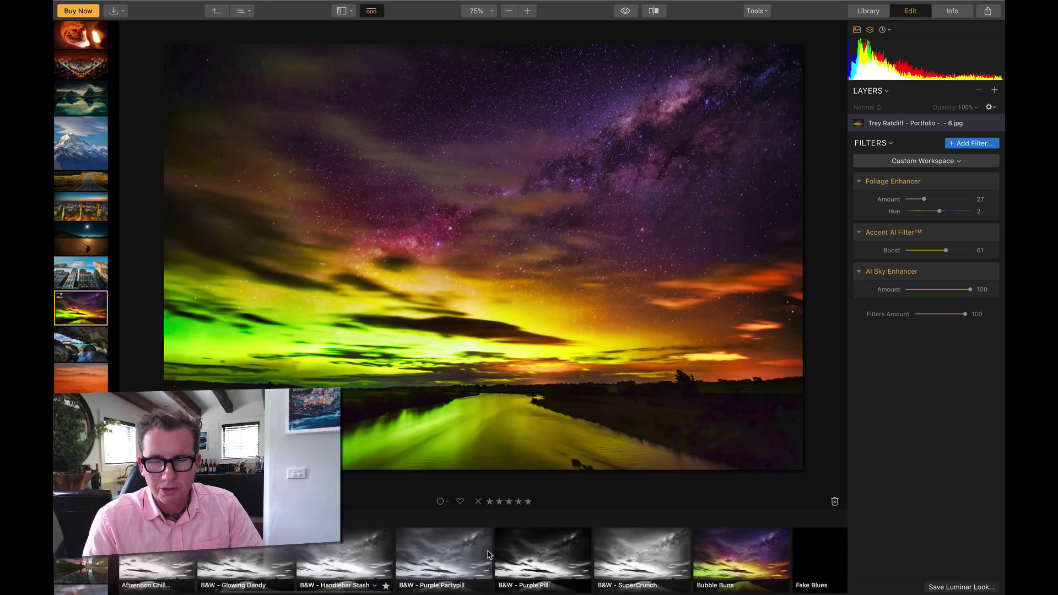
scroll(487, 552, "left", 5)
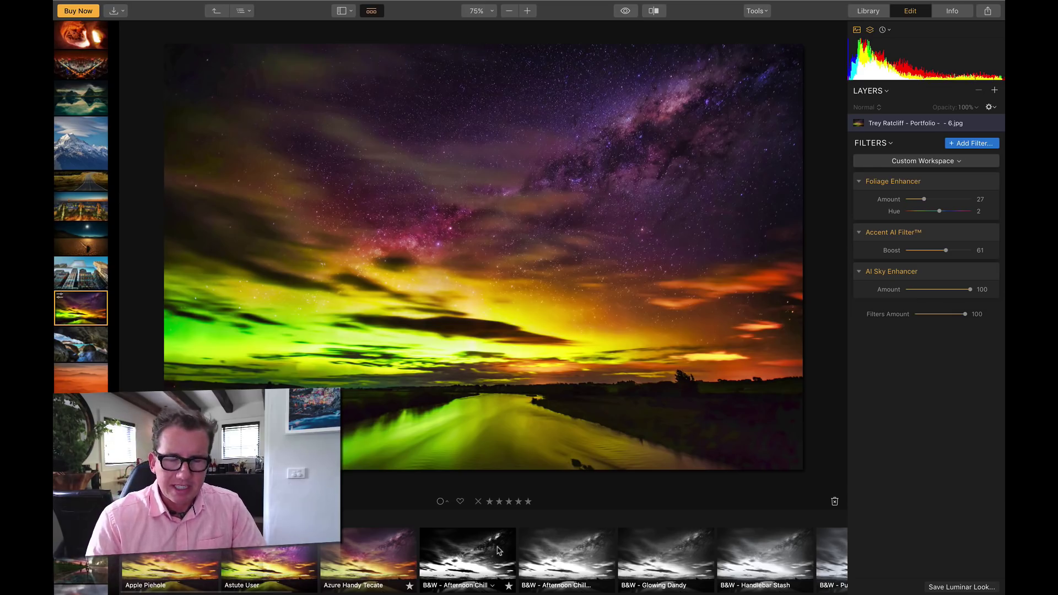
- Hide the looks strip, view another filmstrip photo, then return to the aurora photo
left_click(371, 12)
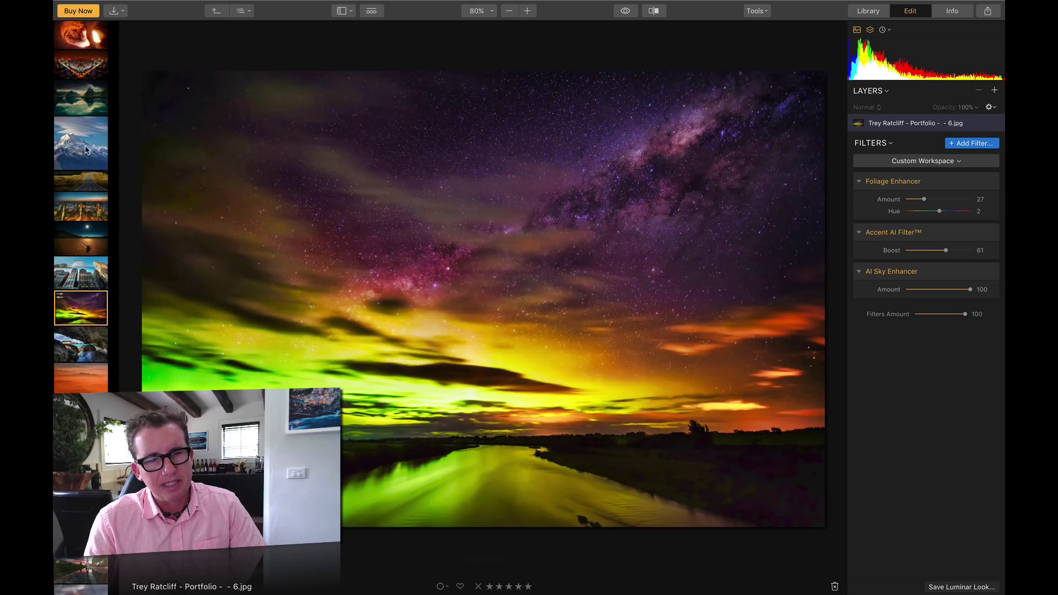
left_click(89, 272)
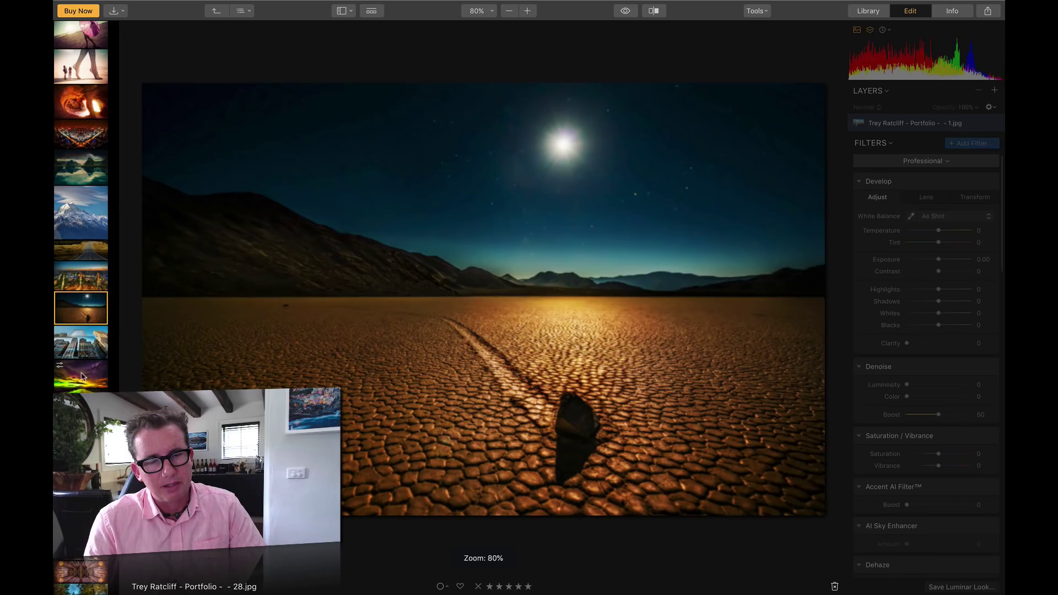
left_click(84, 374)
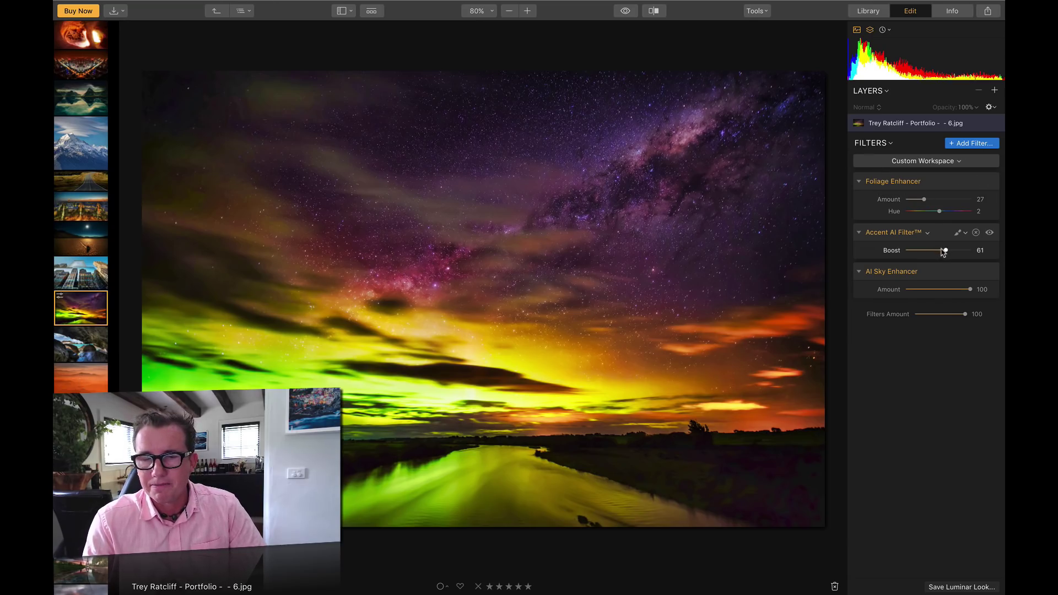
- Zero out Accent AI, Foliage Enhancer and AI Sky Enhancer, then switch to an empty workspace
double_click(890, 250)
double_click(885, 200)
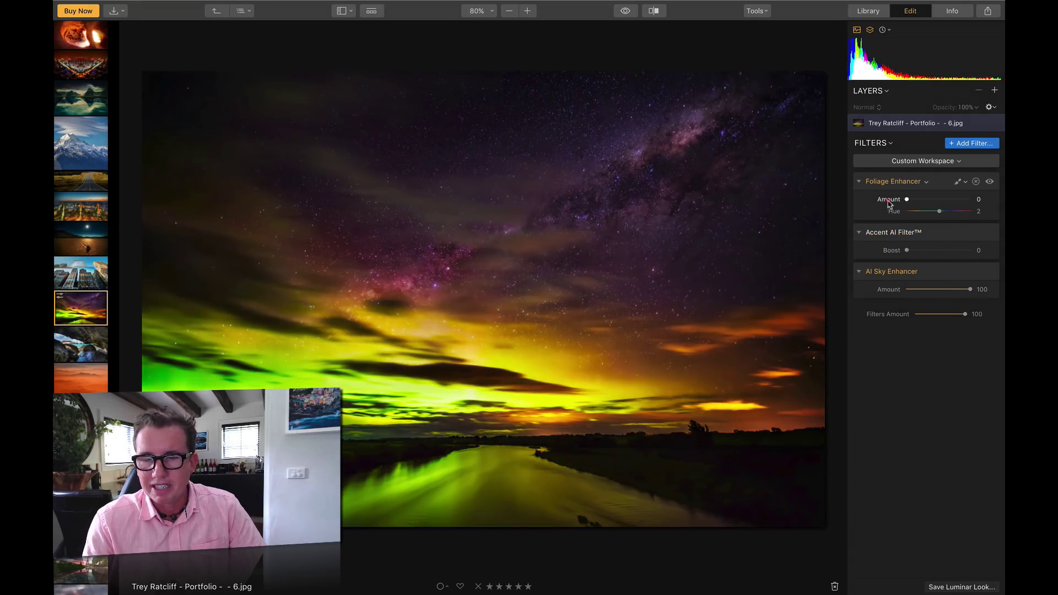
left_click_drag(970, 290, 901, 292)
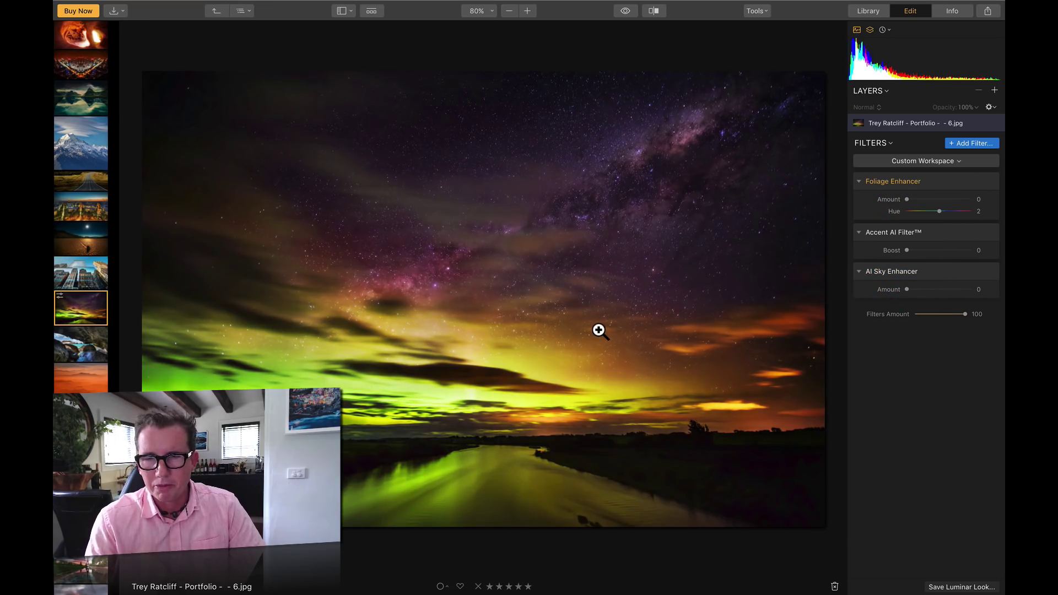
left_click(939, 161)
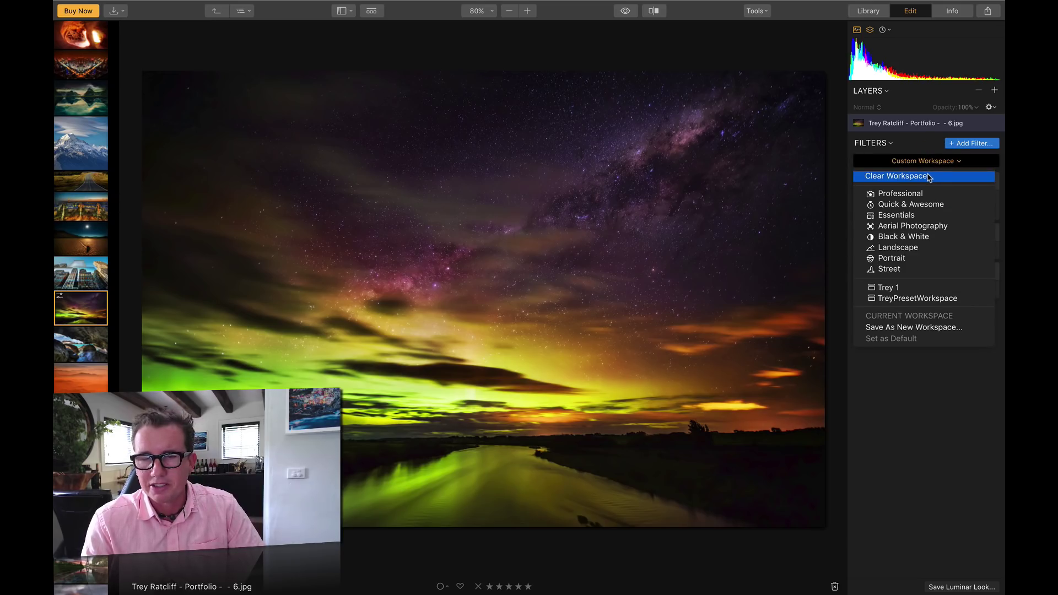
left_click(929, 178)
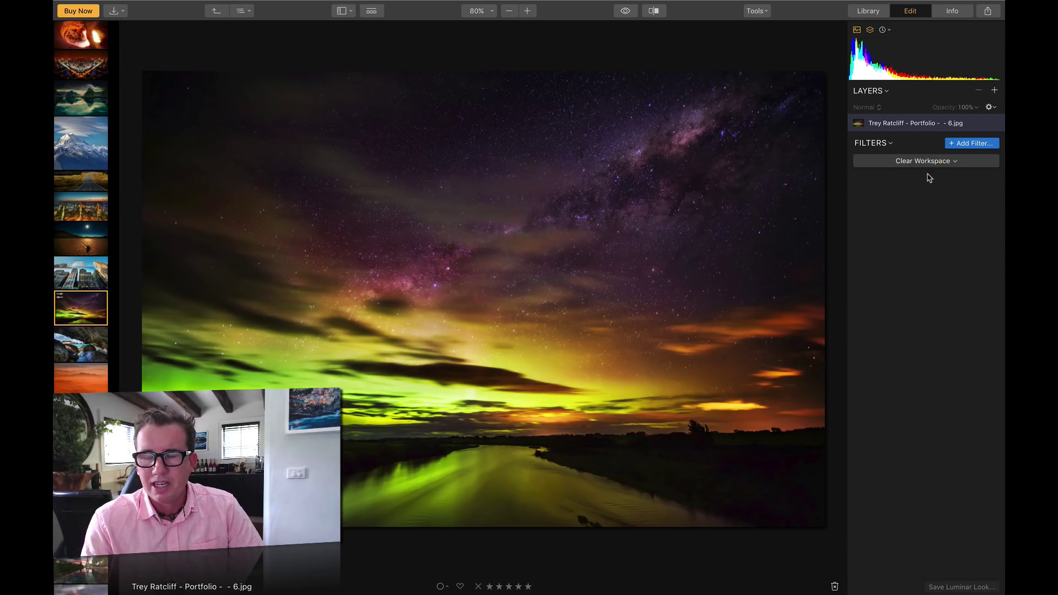
- Browse the Filters Catalog's Essential, Creative and Professional sections and add Accent AI Filter
left_click(968, 144)
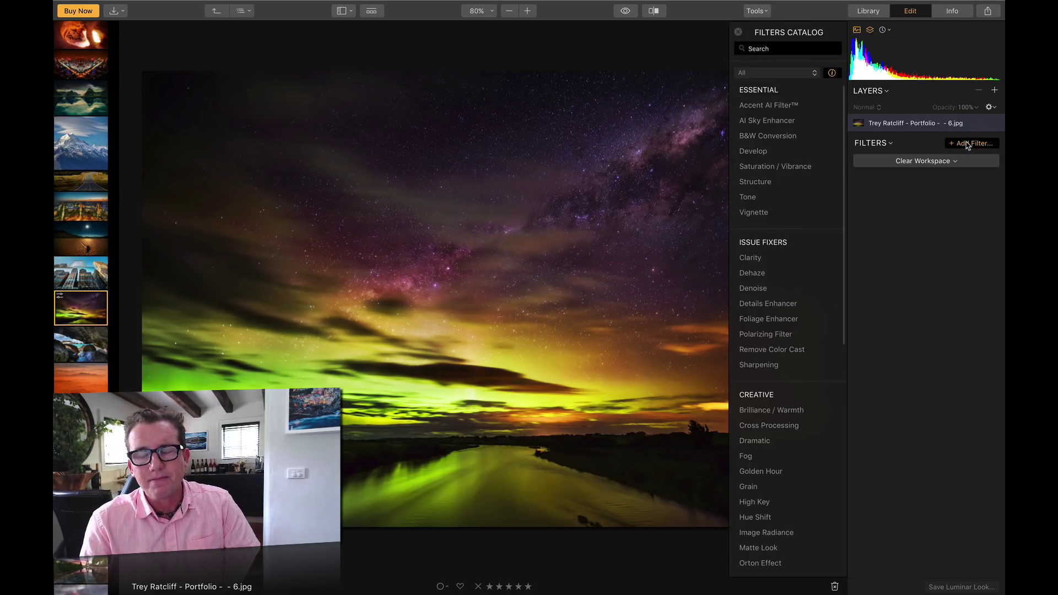
mouse_move(825, 103)
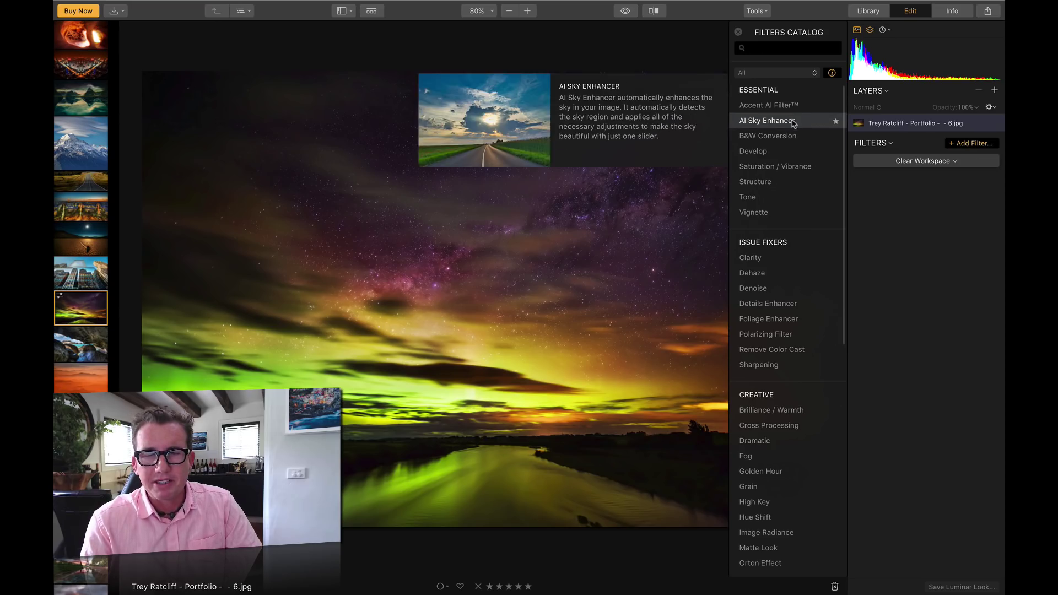
mouse_move(794, 181)
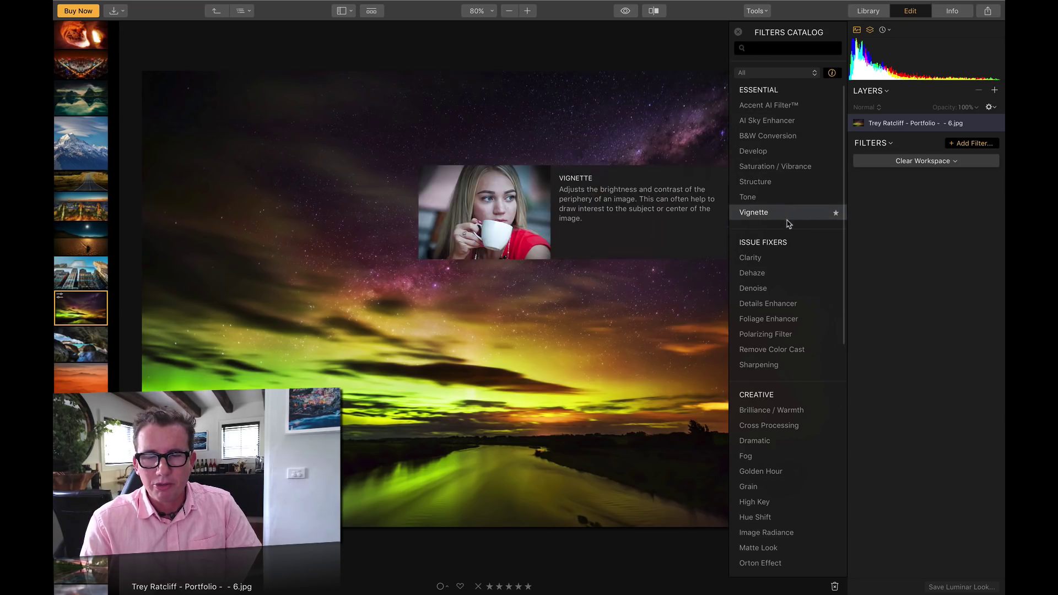
mouse_move(788, 338)
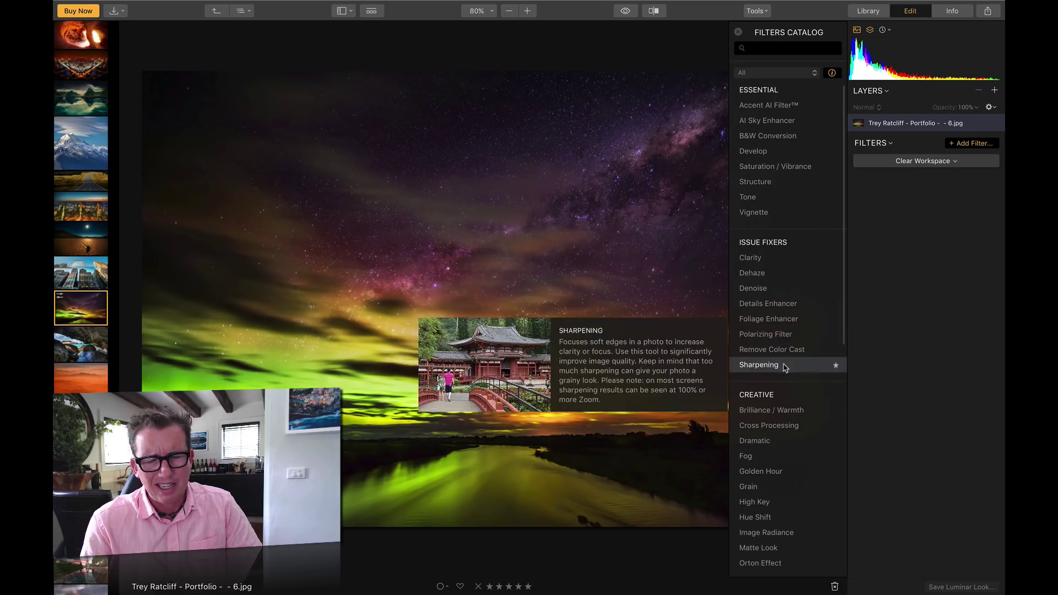
scroll(783, 469, "down", 5)
scroll(783, 469, "down", 4)
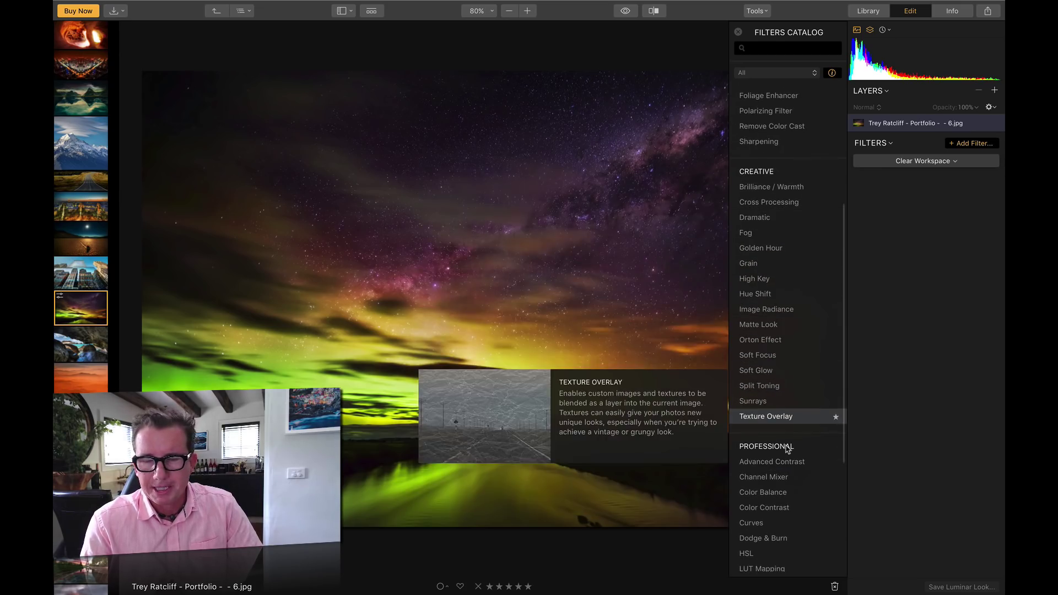
scroll(788, 408, "down", 7)
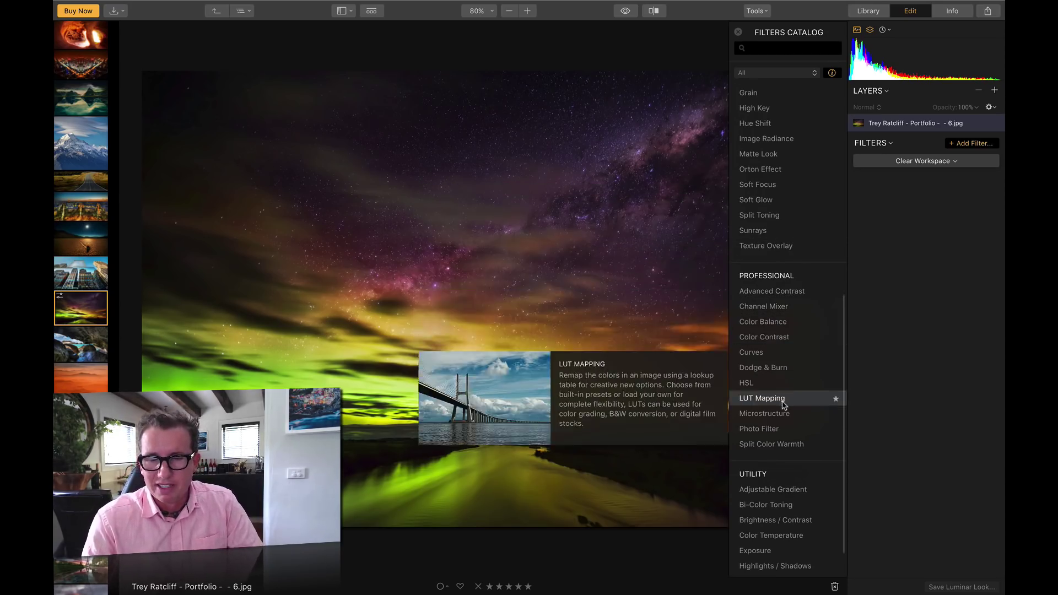
scroll(787, 386, "up", 10)
scroll(786, 374, "up", 5)
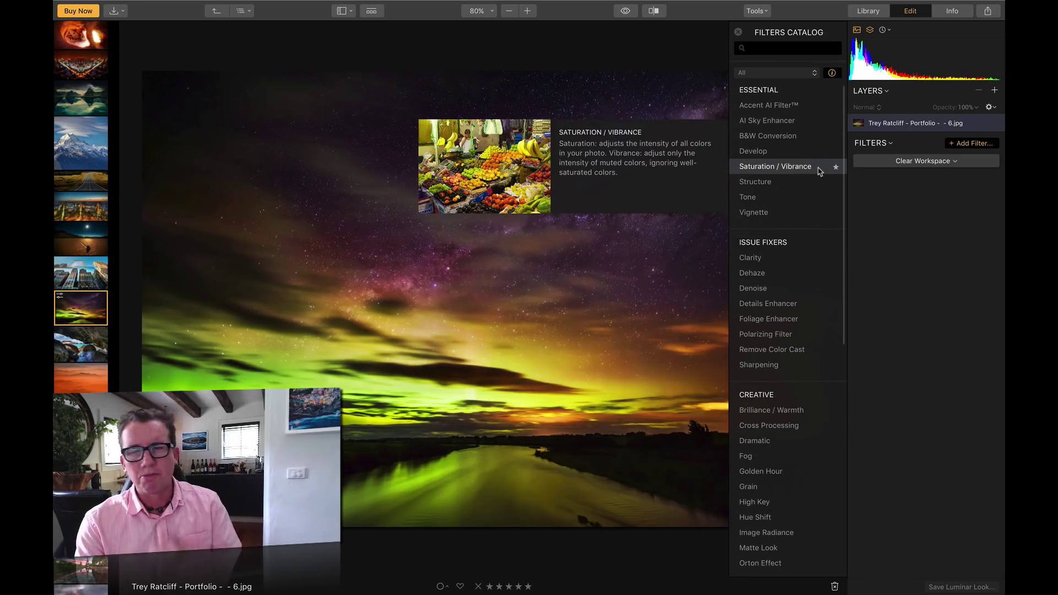
left_click(778, 110)
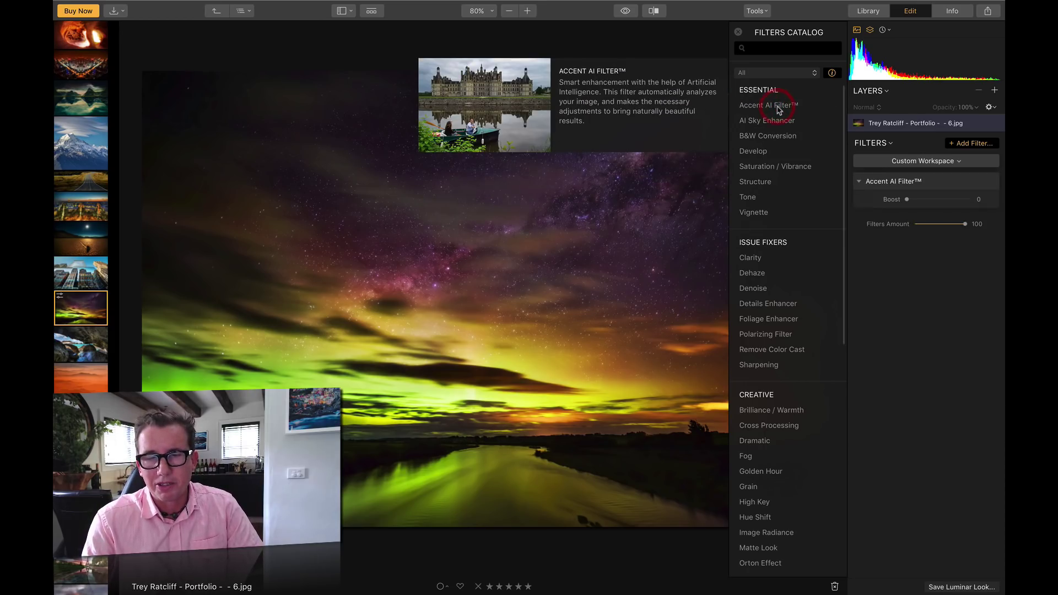
- Raise Accent AI Boost to 69, then clear the workspace to remove all filters
left_click(740, 34)
left_click_drag(907, 201, 957, 201)
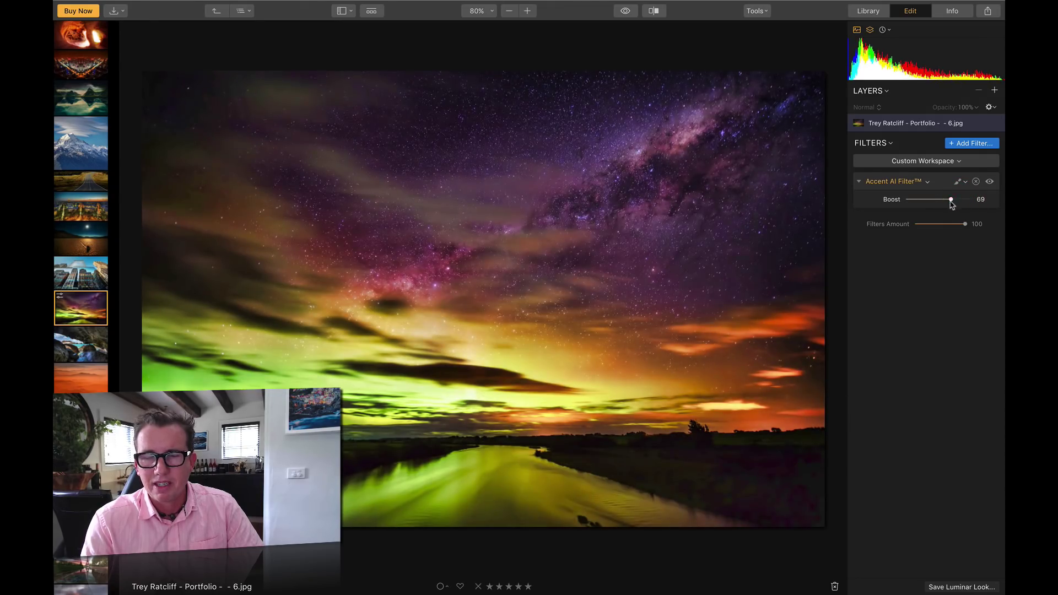
left_click(925, 165)
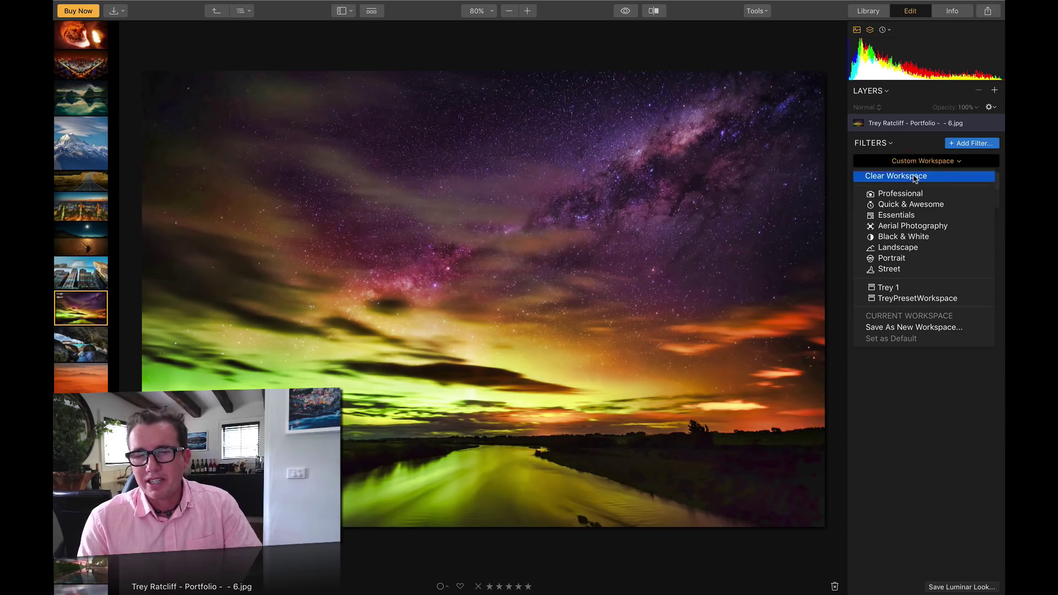
left_click(922, 174)
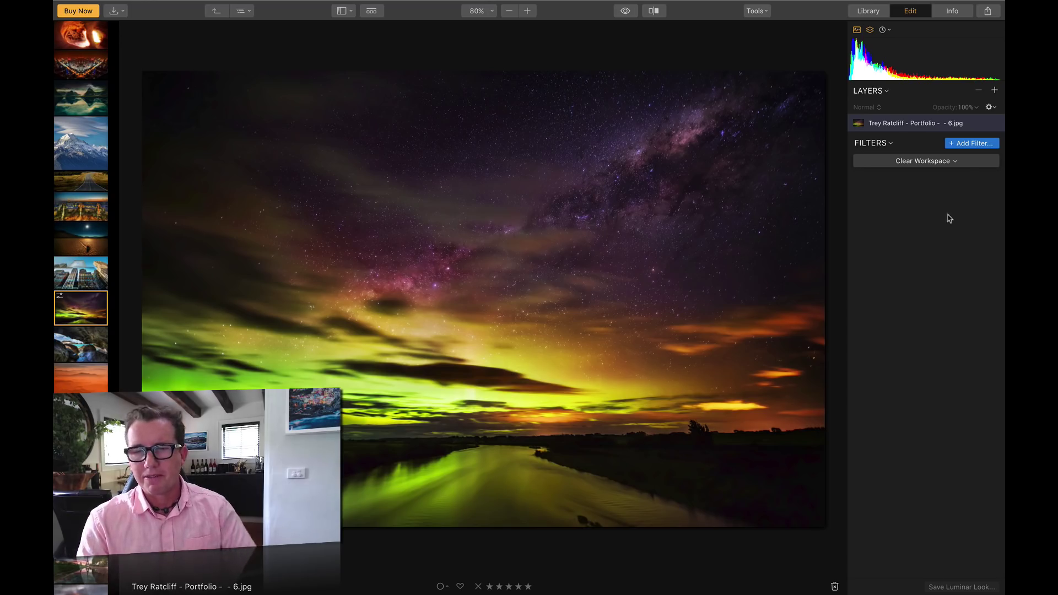
left_click(950, 163)
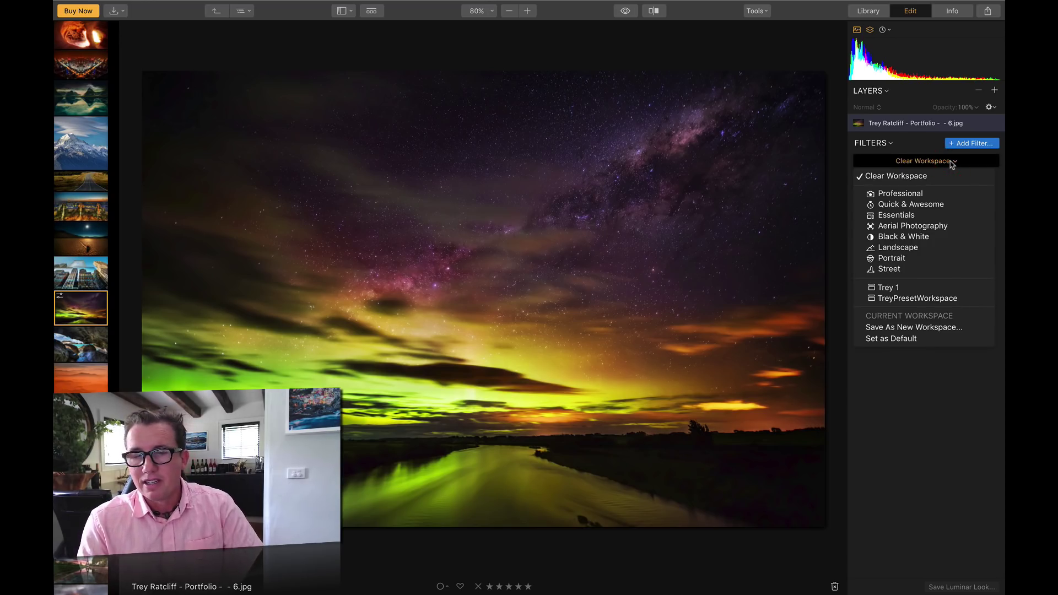
- Switch from Quick & Awesome to the Professional workspace and browse its Develop-to-Dodge & Burn filters
left_click(912, 205)
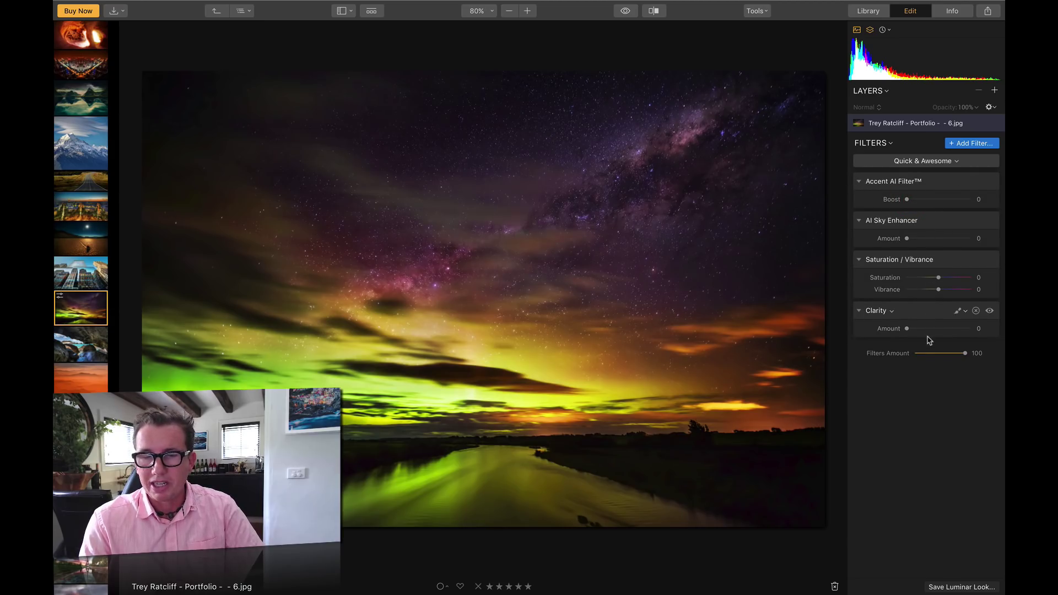
left_click(930, 163)
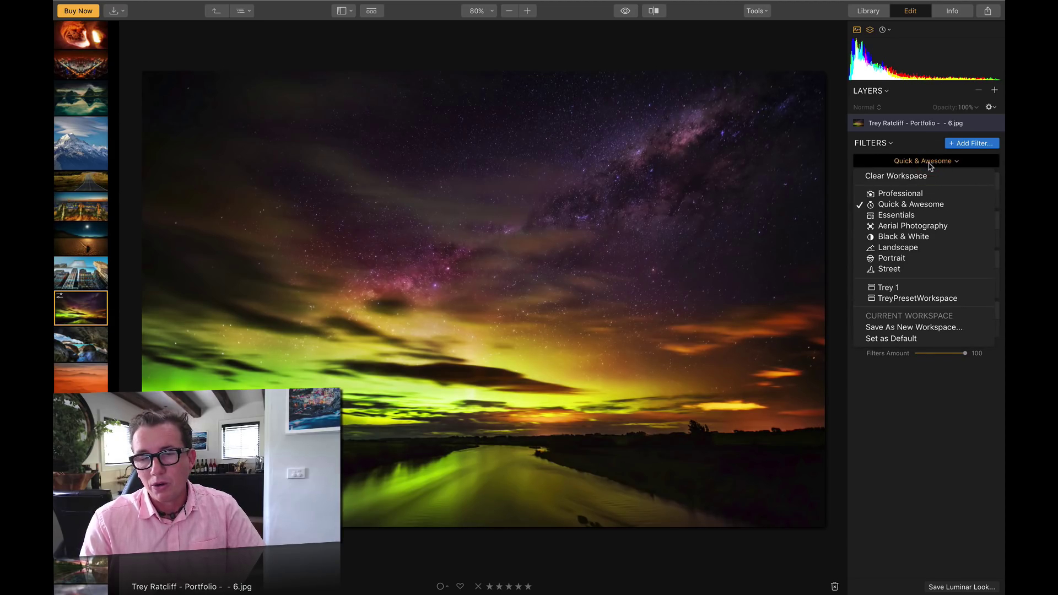
left_click(919, 194)
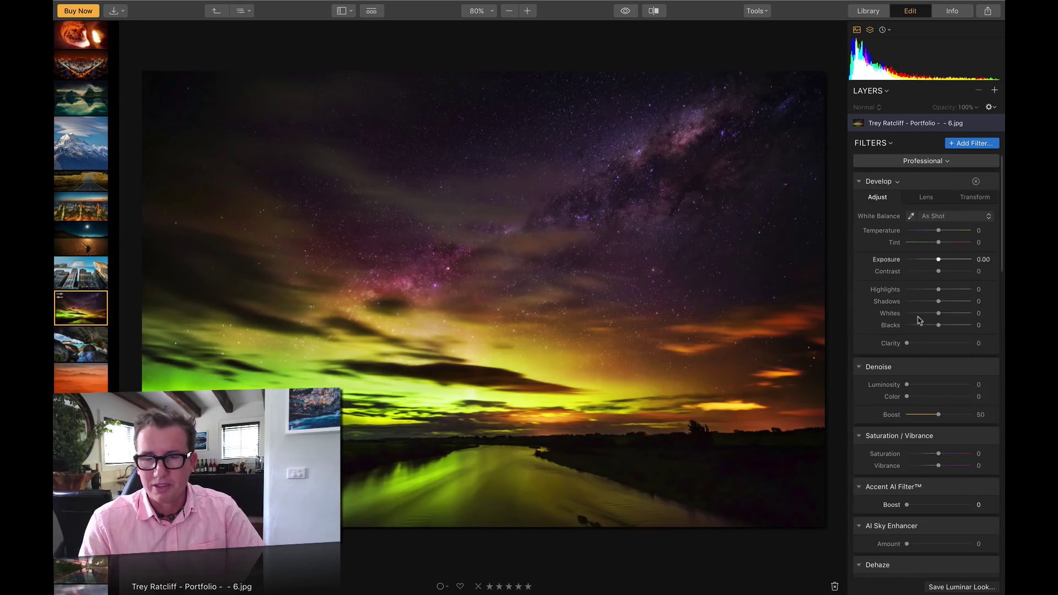
scroll(917, 350, "down", 8)
scroll(919, 353, "down", 1)
scroll(918, 353, "down", 12)
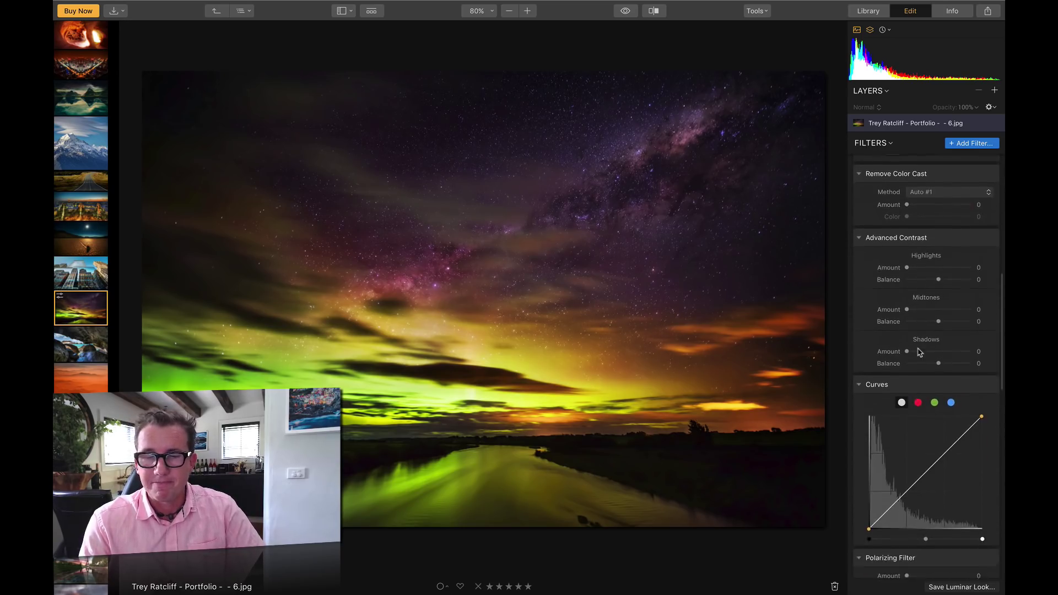
scroll(932, 339, "down", 4)
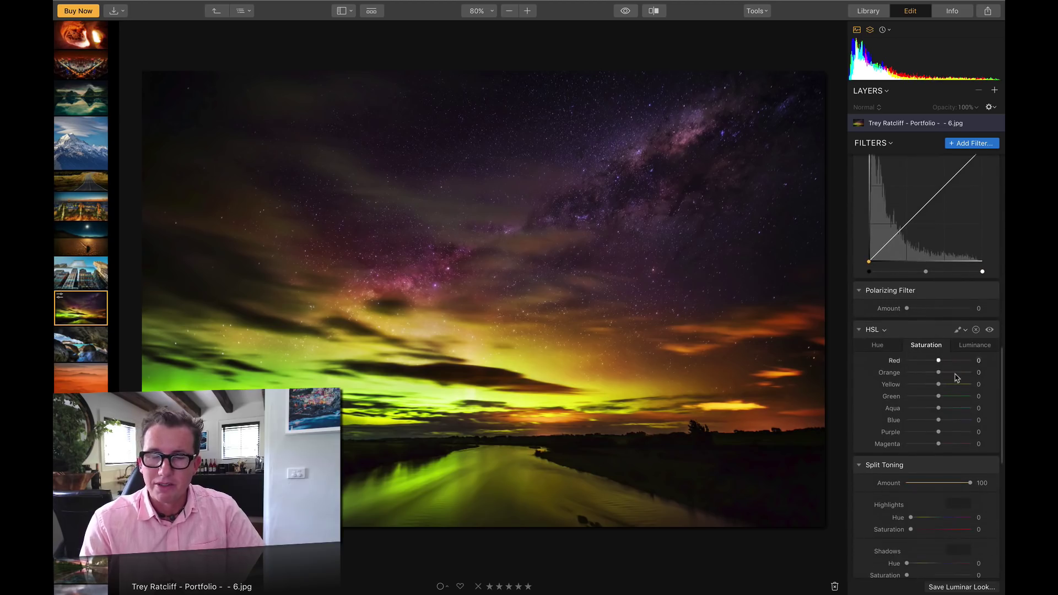
scroll(901, 422, "down", 14)
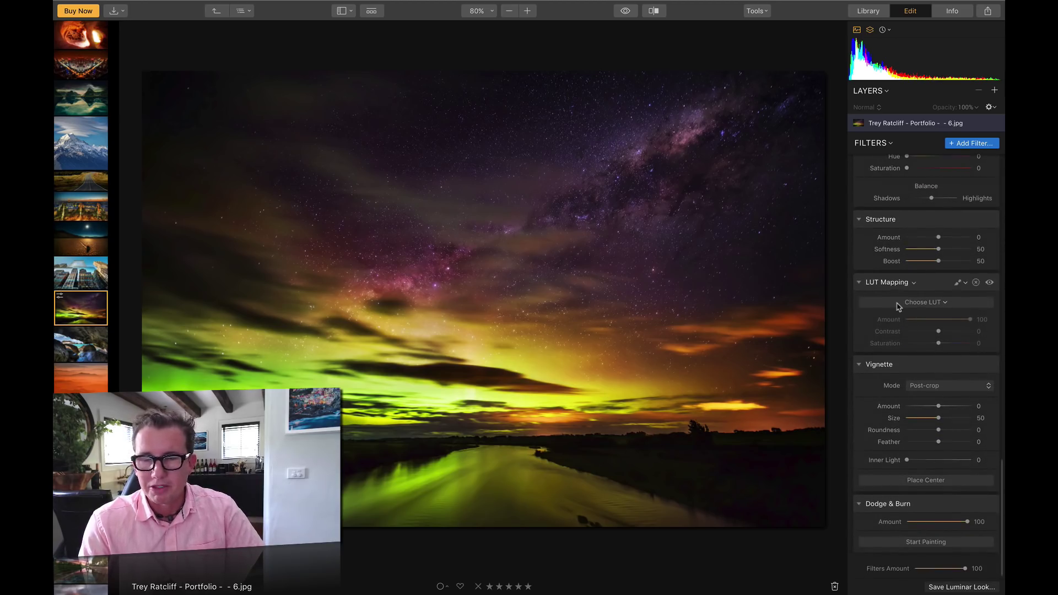
scroll(940, 368, "up", 20)
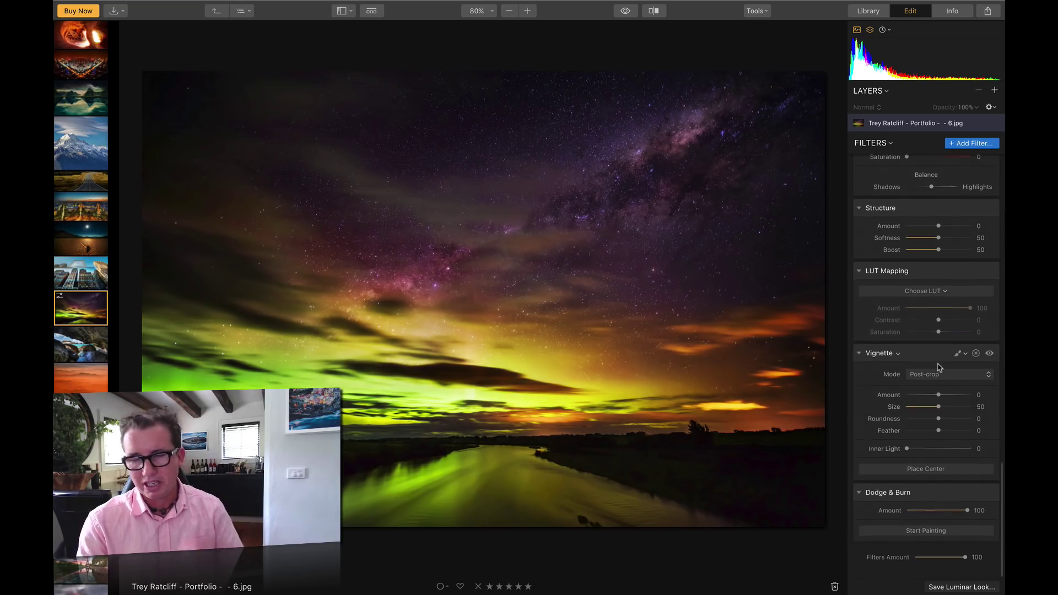
scroll(939, 368, "down", 1)
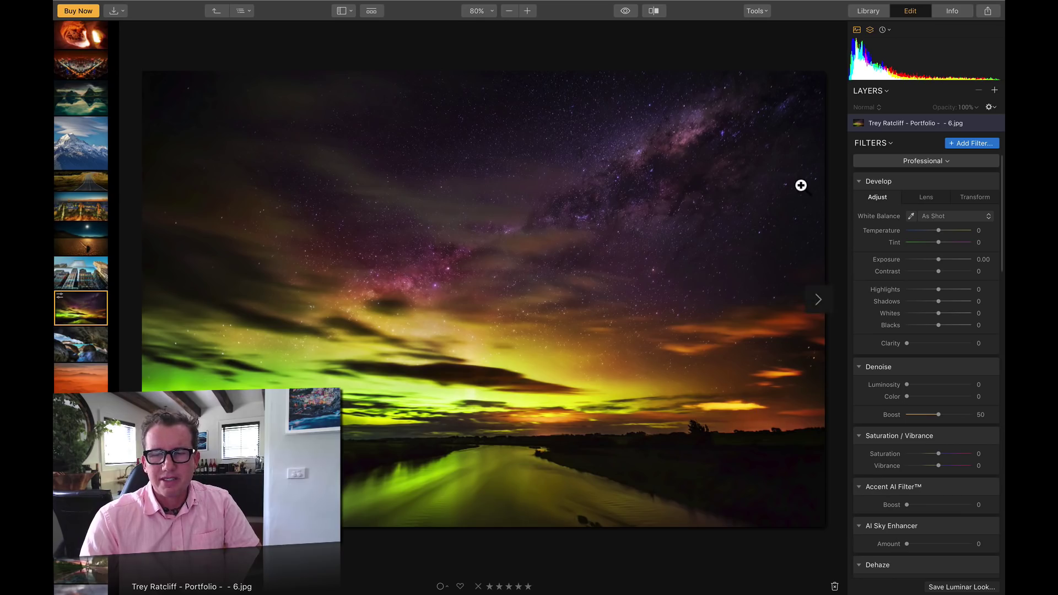
- Set Develop Contrast to 27, and Denoise Luminosity to 43 and Color to 41
mouse_move(938, 272)
left_mouse_down()
mouse_move(947, 272)
mouse_move(941, 259)
left_mouse_up()
left_click_drag(921, 384, 924, 385)
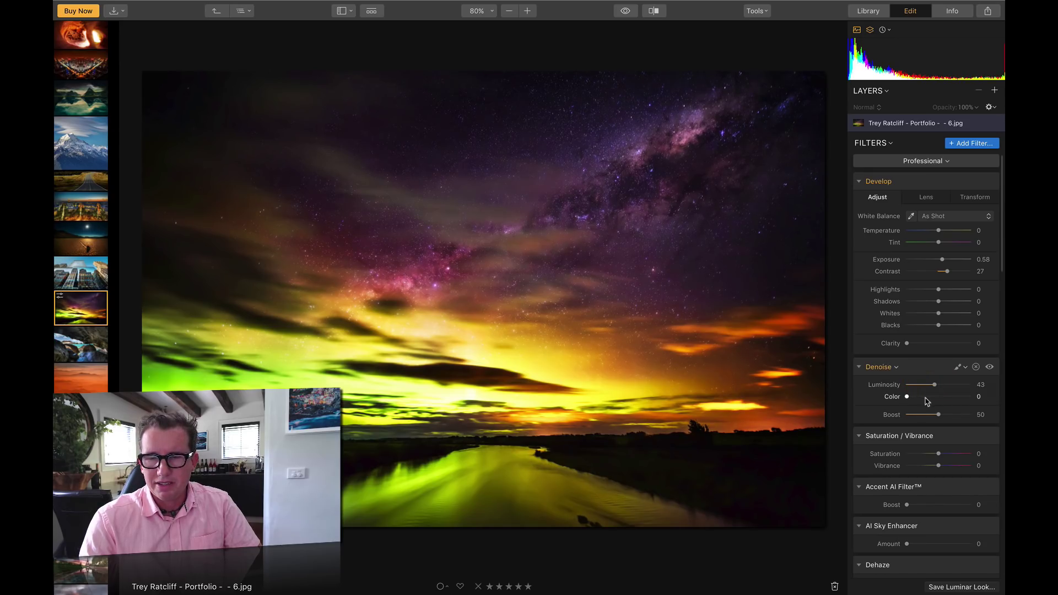
mouse_move(926, 398)
left_mouse_down()
mouse_move(918, 400)
mouse_move(932, 399)
left_mouse_up()
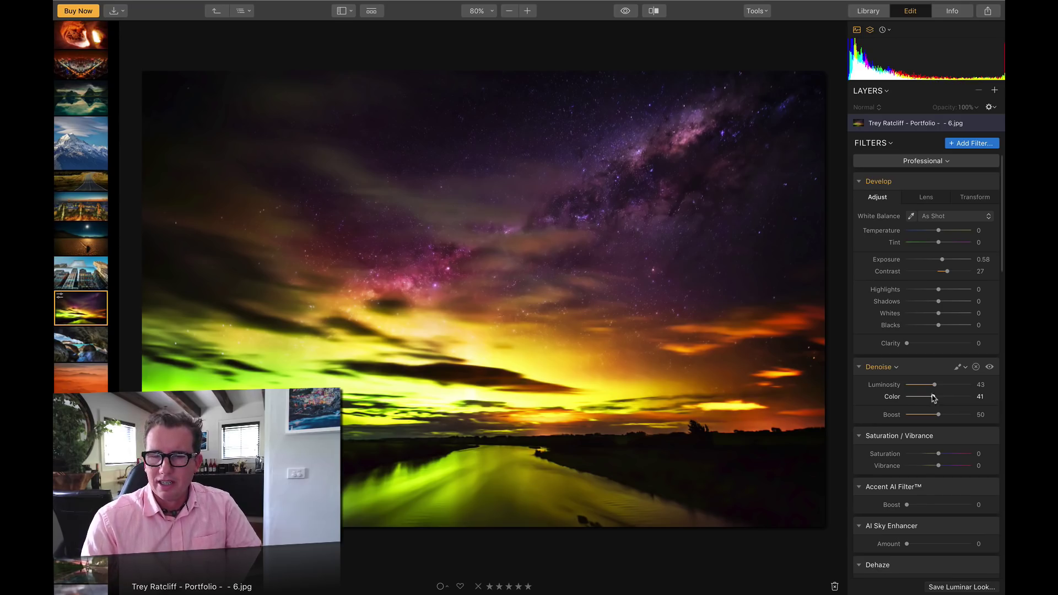
left_click(944, 161)
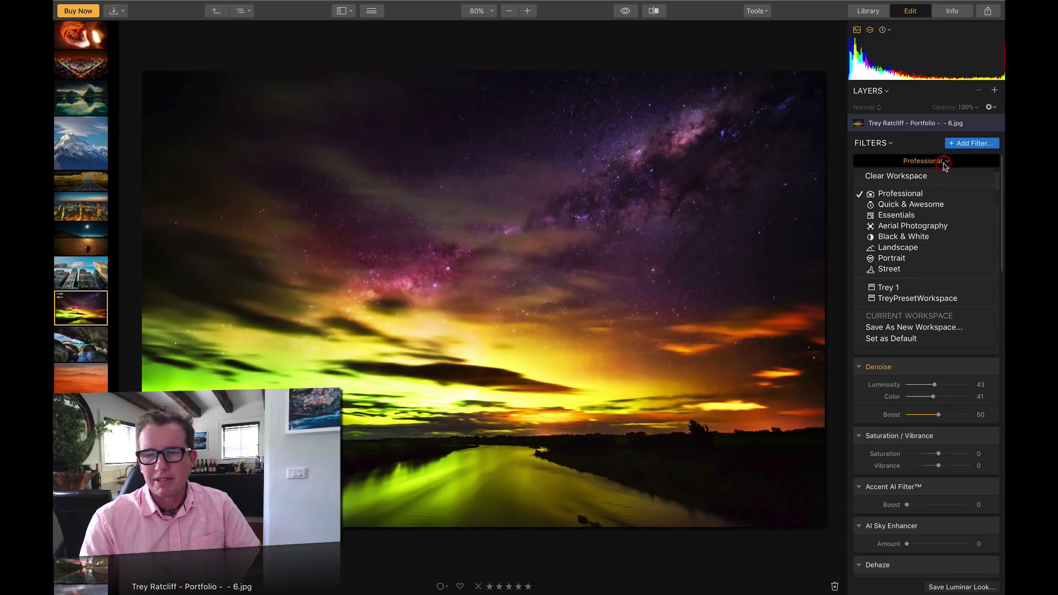
- Load Quick & Awesome and set Accent AI Boost to 73 and AI Sky Enhancer Amount to 47
left_click(903, 204)
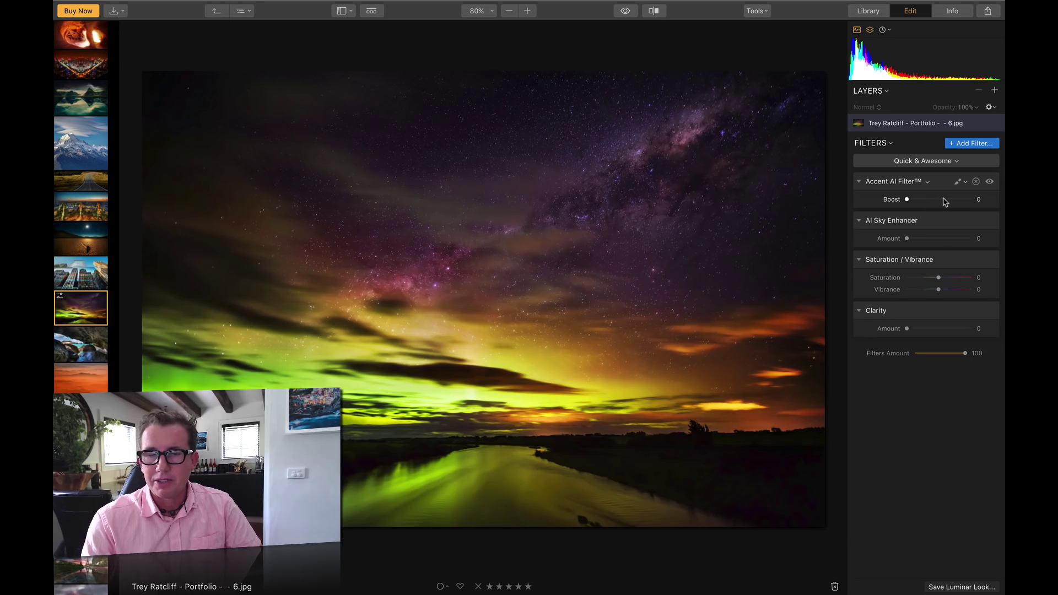
left_click(944, 201)
left_click_drag(946, 202, 949, 201)
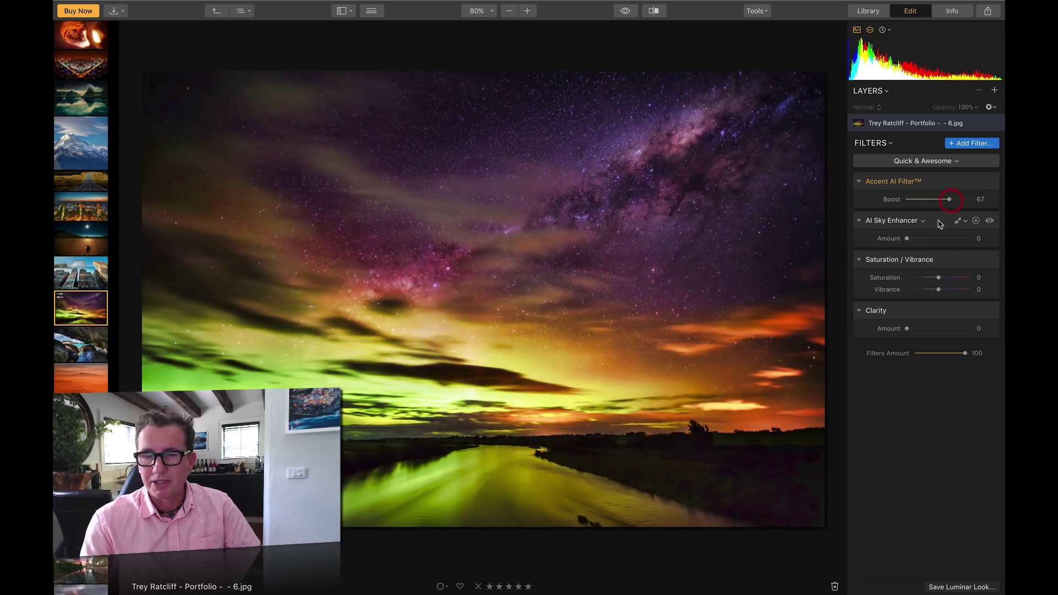
left_click(935, 239)
left_click_drag(935, 240, 937, 240)
left_click_drag(951, 200, 953, 199)
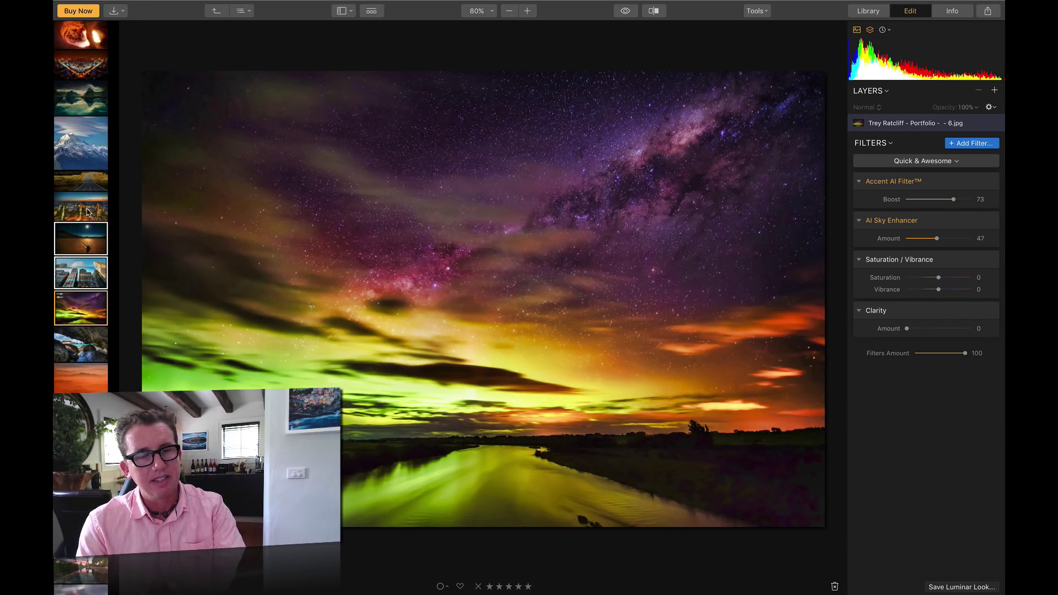
- Sync the aurora photo's edits onto the other photos
right_click(86, 162)
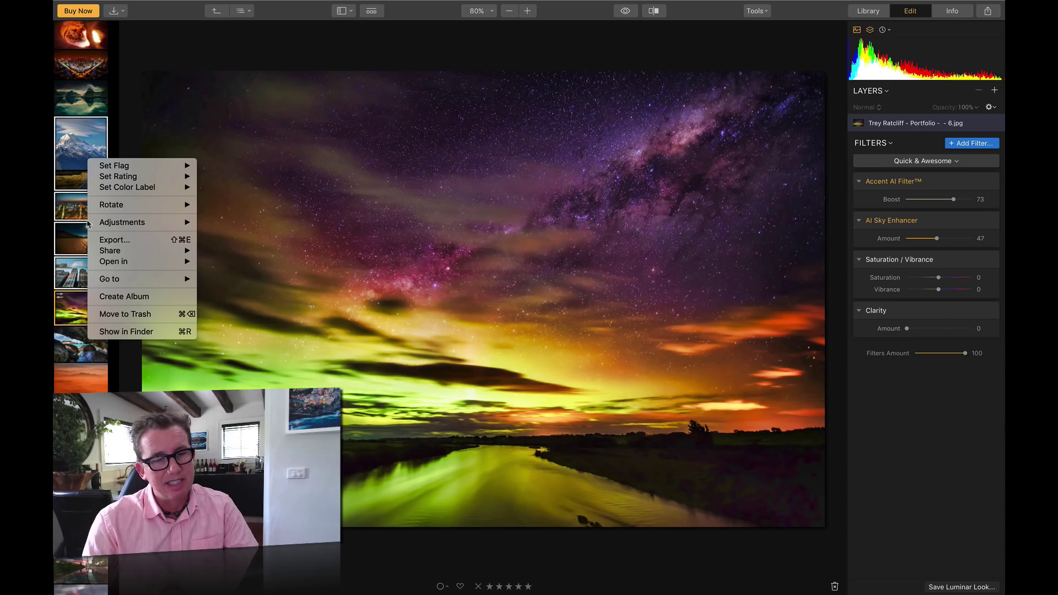
mouse_move(162, 222)
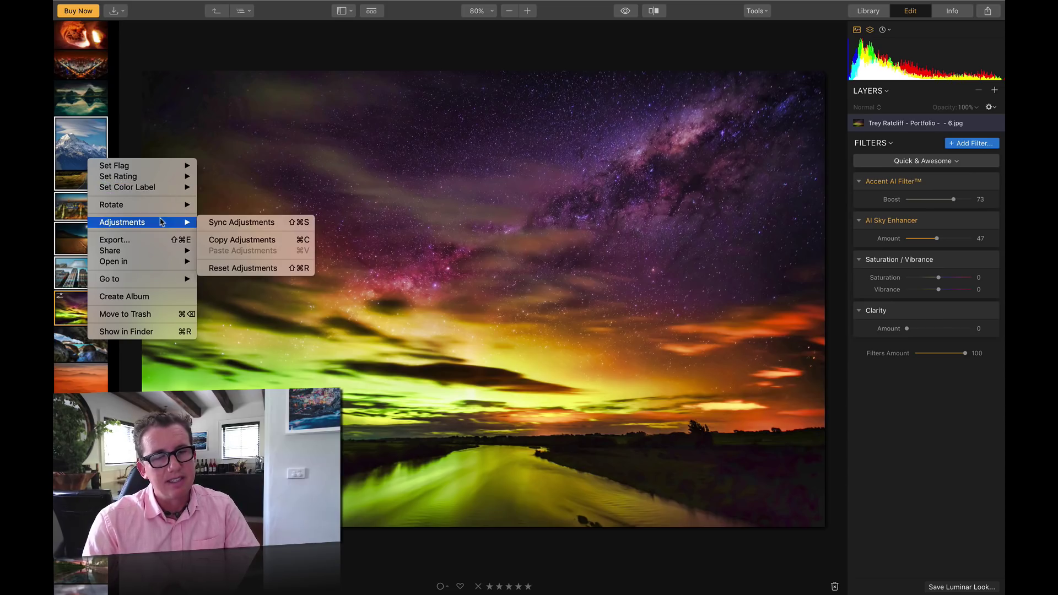
left_click(223, 225)
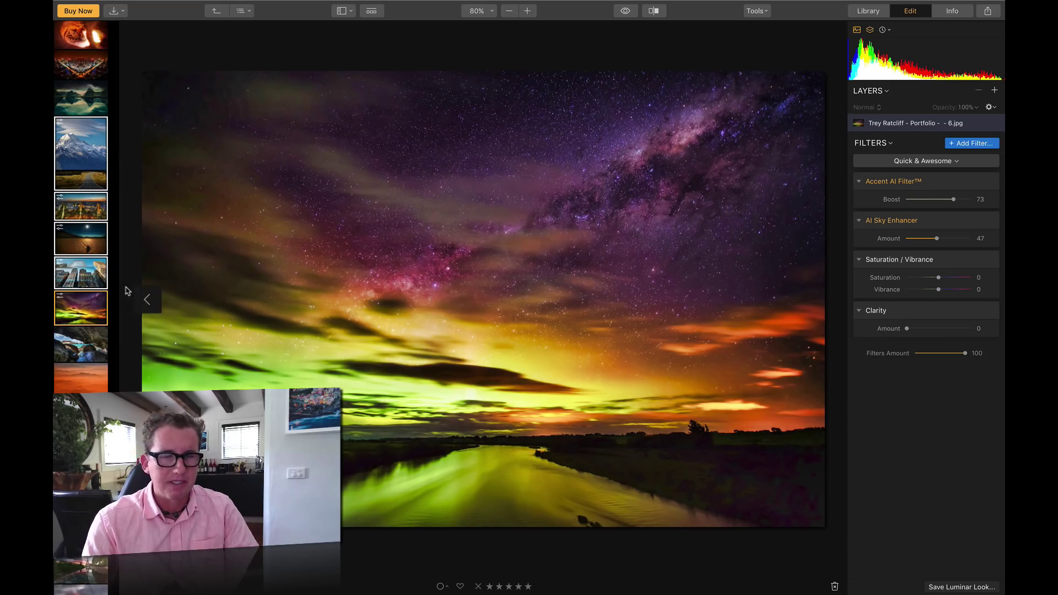
- Give the skyscraper photo Accent AI Boost 36 and AI Sky Enhancer about 23, then return to Library
left_click(85, 99)
left_click(83, 350)
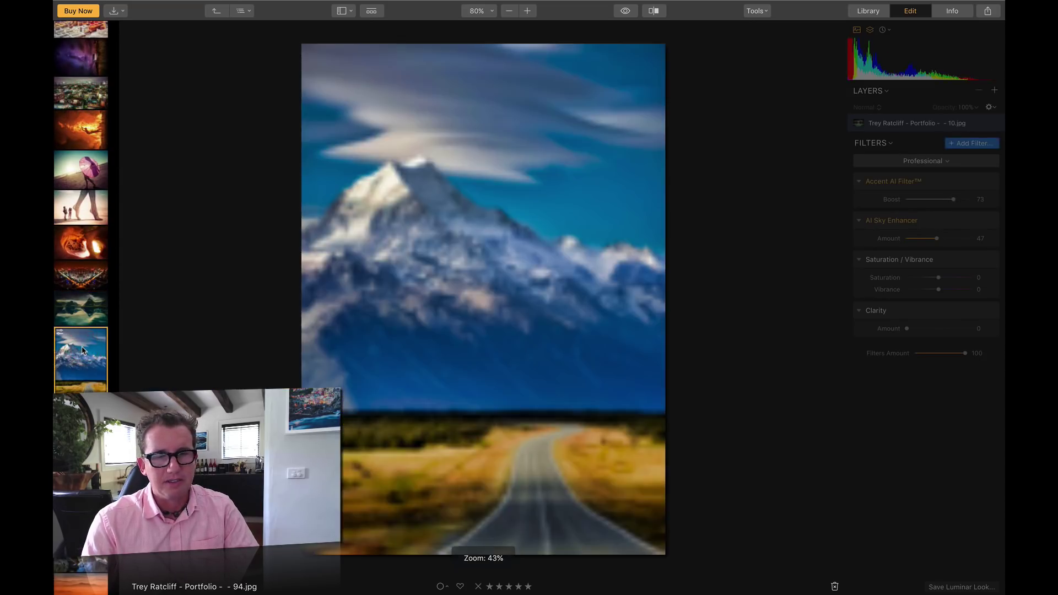
left_click(81, 307)
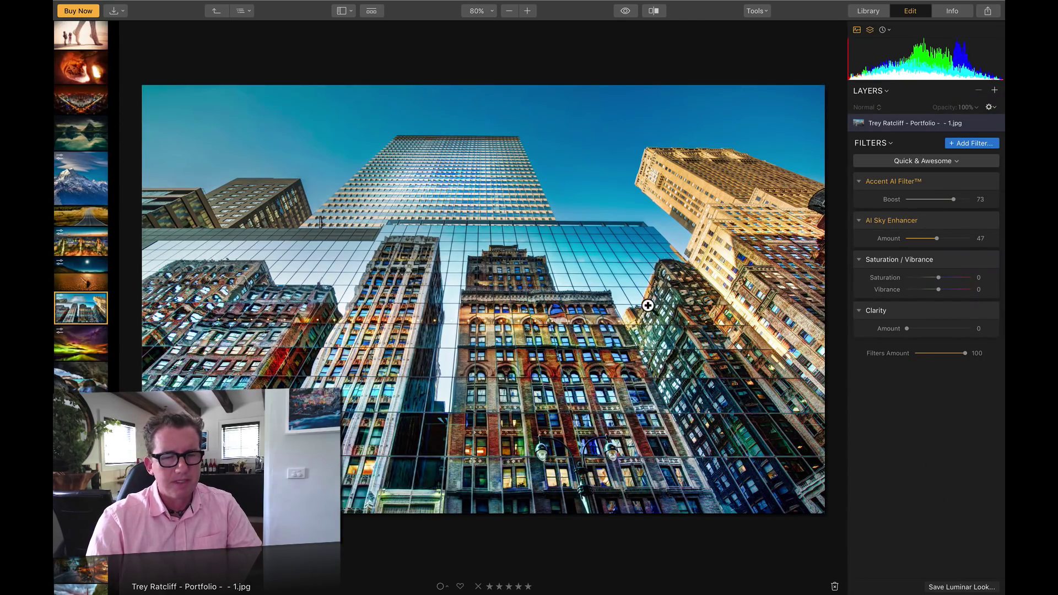
left_click_drag(949, 200, 929, 200)
left_click_drag(937, 239, 920, 241)
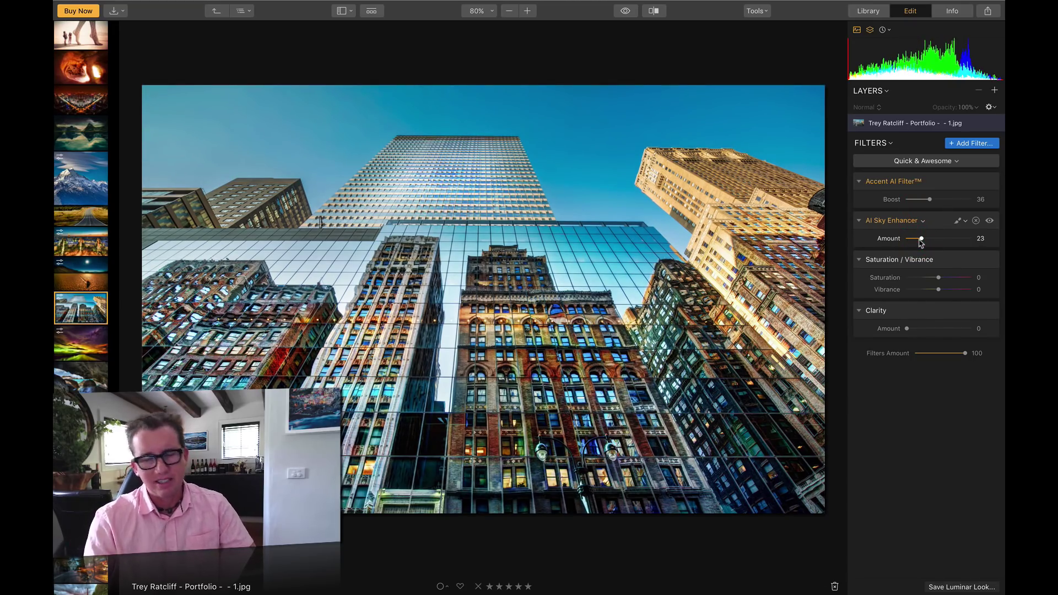
key("g")
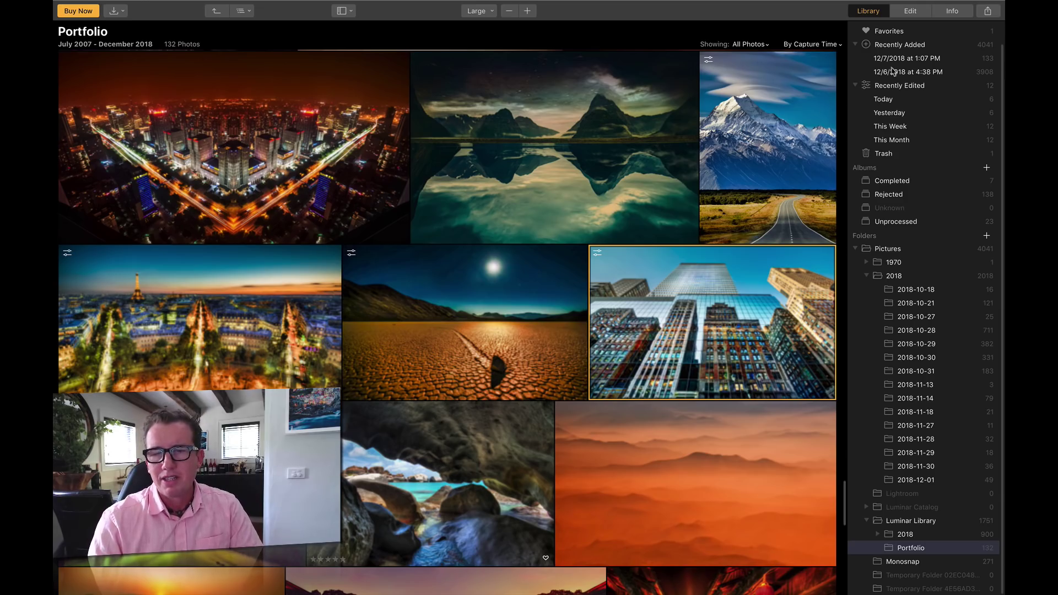
- Show All Photos in the library and scroll through the grid
scroll(909, 46, "up", 2)
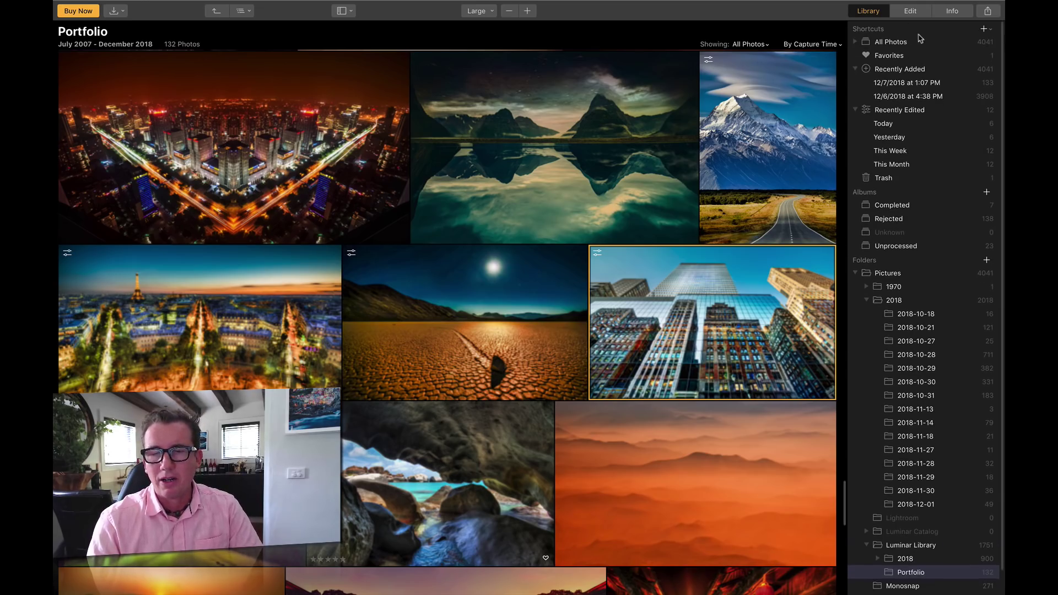
left_click(898, 41)
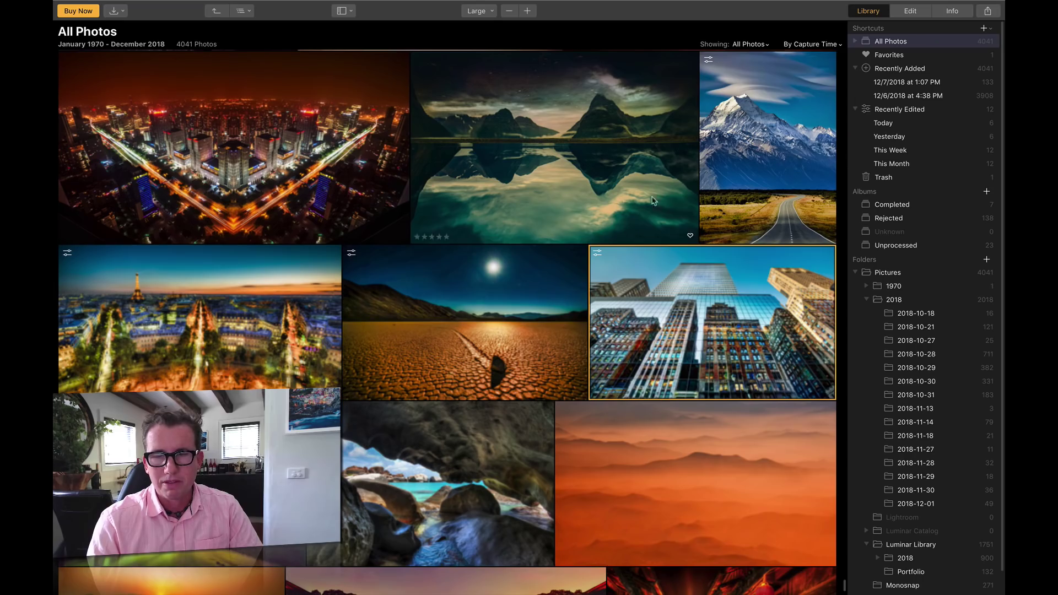
scroll(716, 218, "down", 10)
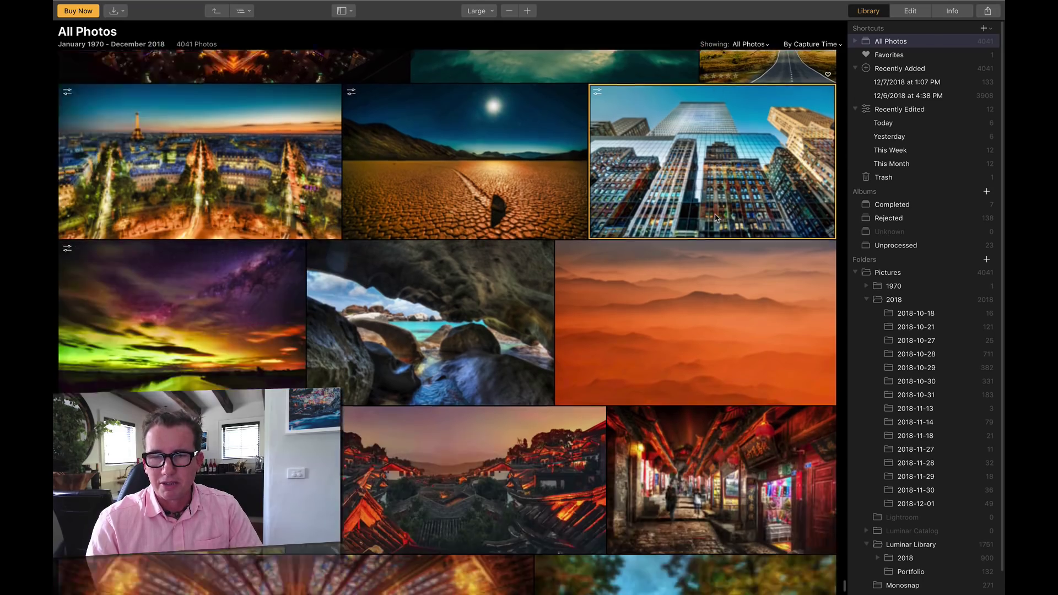
scroll(791, 497, "down", 10)
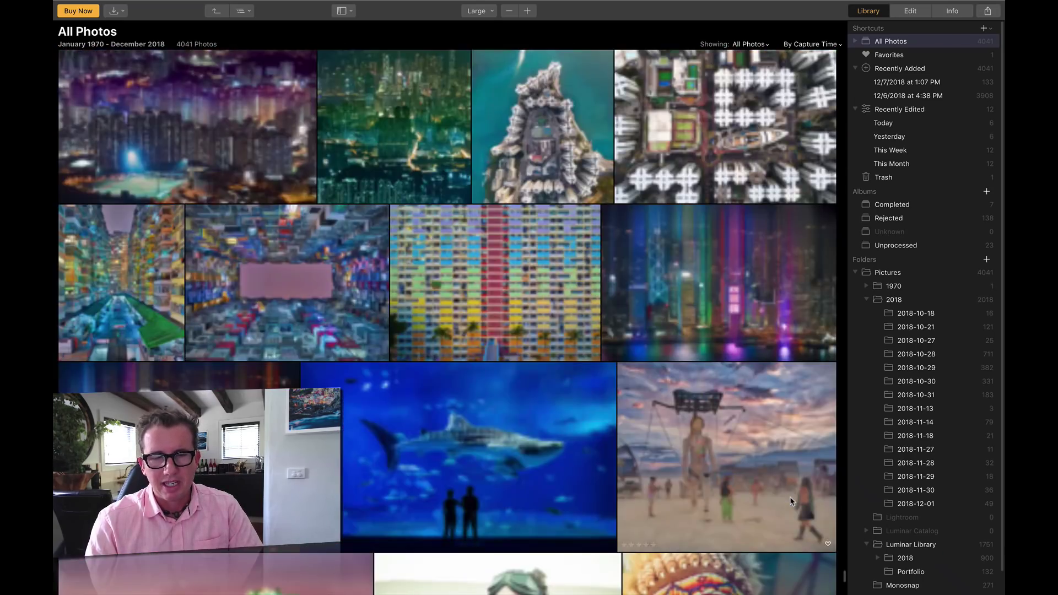
scroll(791, 501, "up", 5)
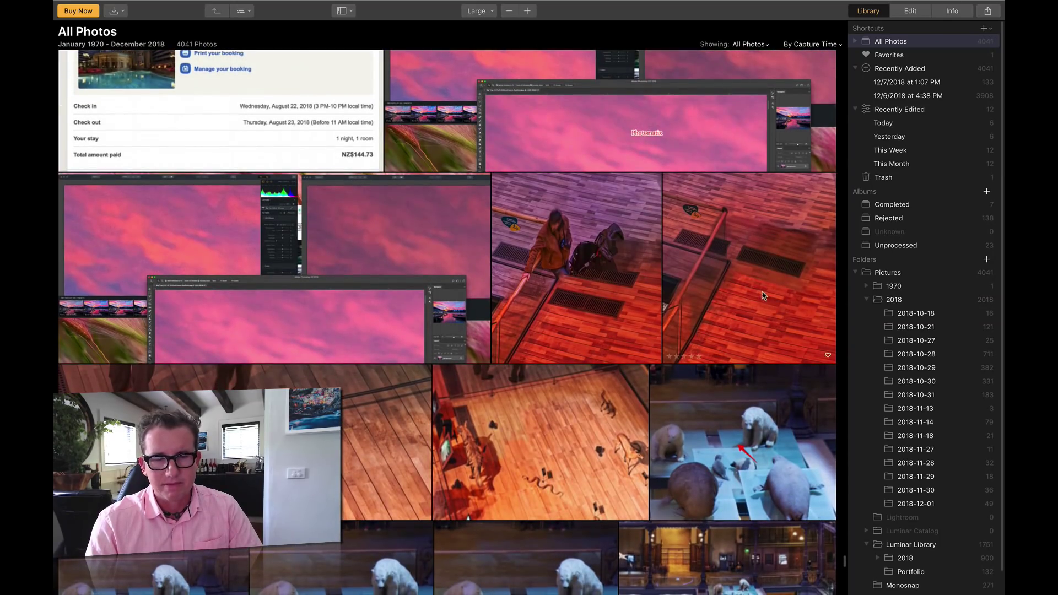
- Show images from the same date as the wooden-floor photo (Monday, 13 Aug 2018)
left_click(576, 419)
right_click(559, 414)
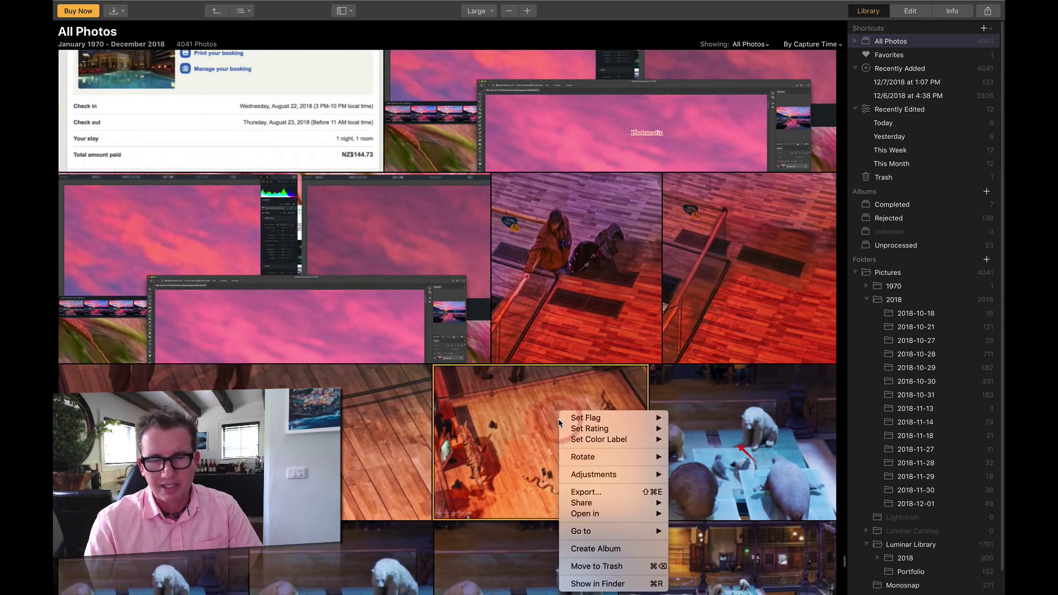
left_click(493, 411)
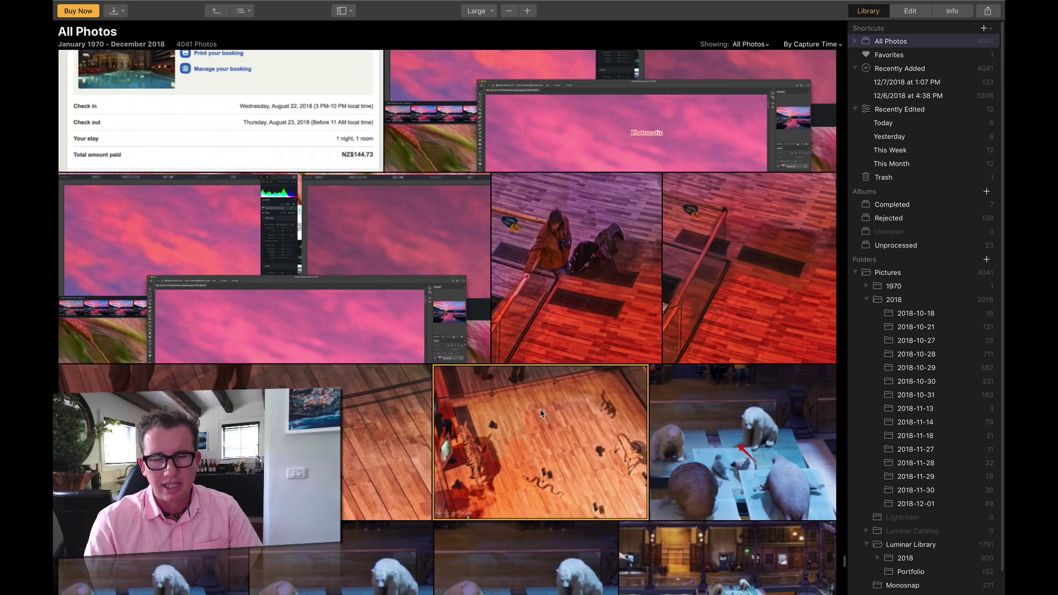
right_click(540, 409)
mouse_move(583, 532)
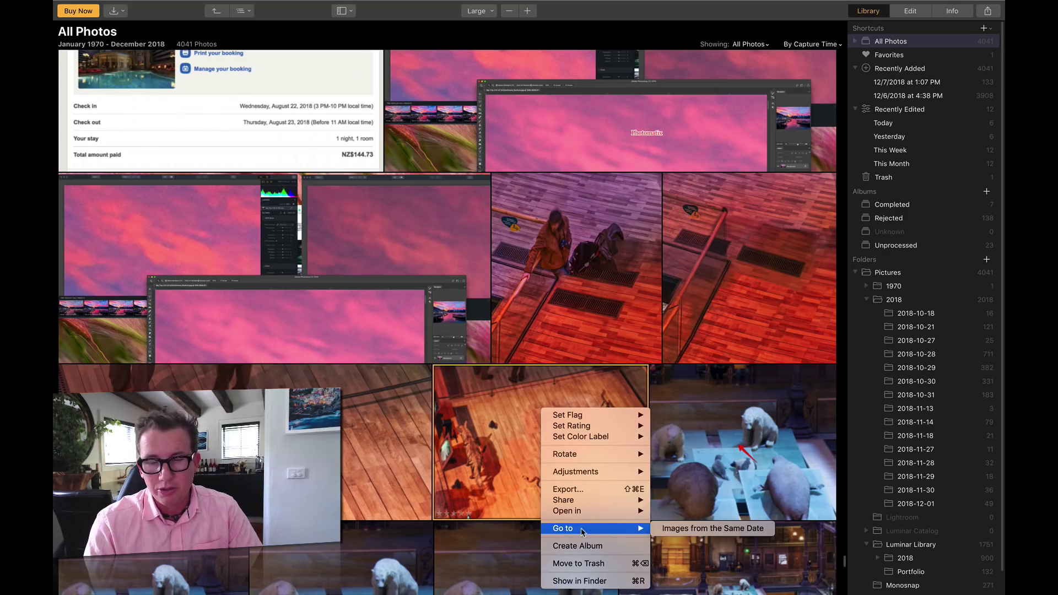
left_click(693, 530)
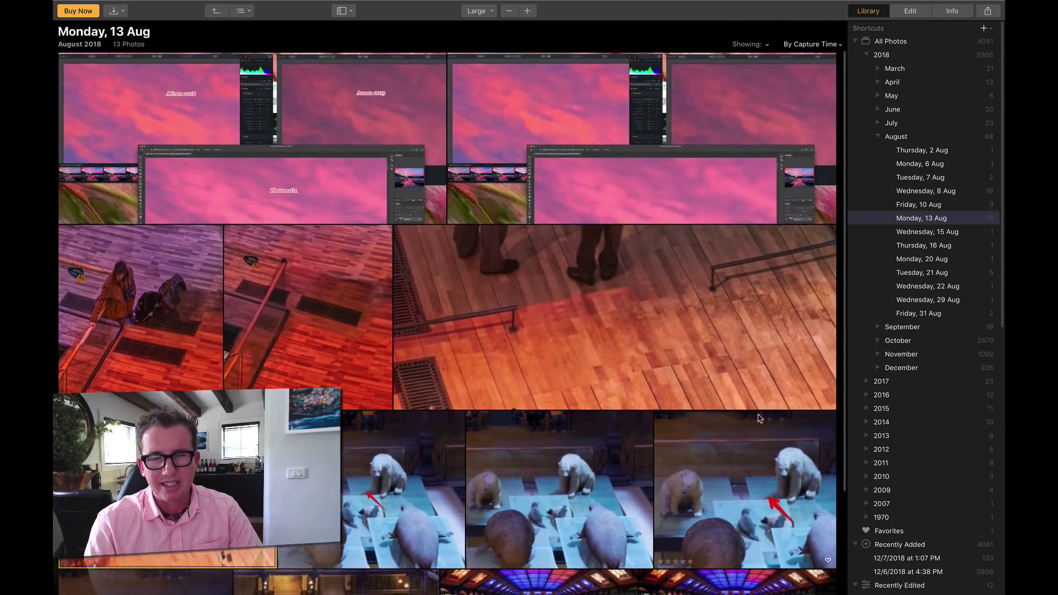
scroll(912, 524, "down", 10)
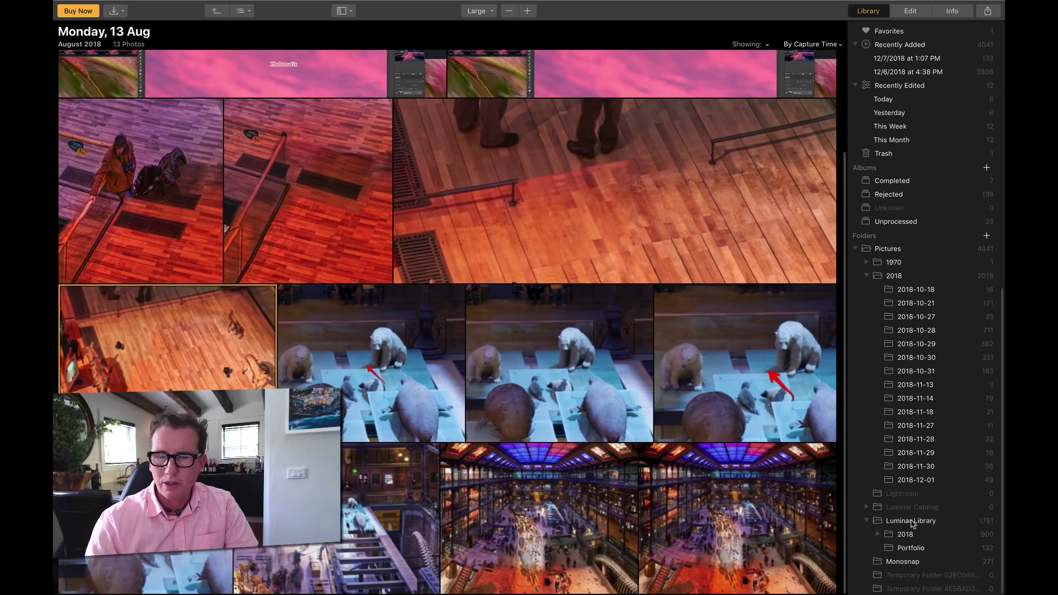
- Open the Portfolio folder, then start and cancel Import > Add Folder
left_click(911, 548)
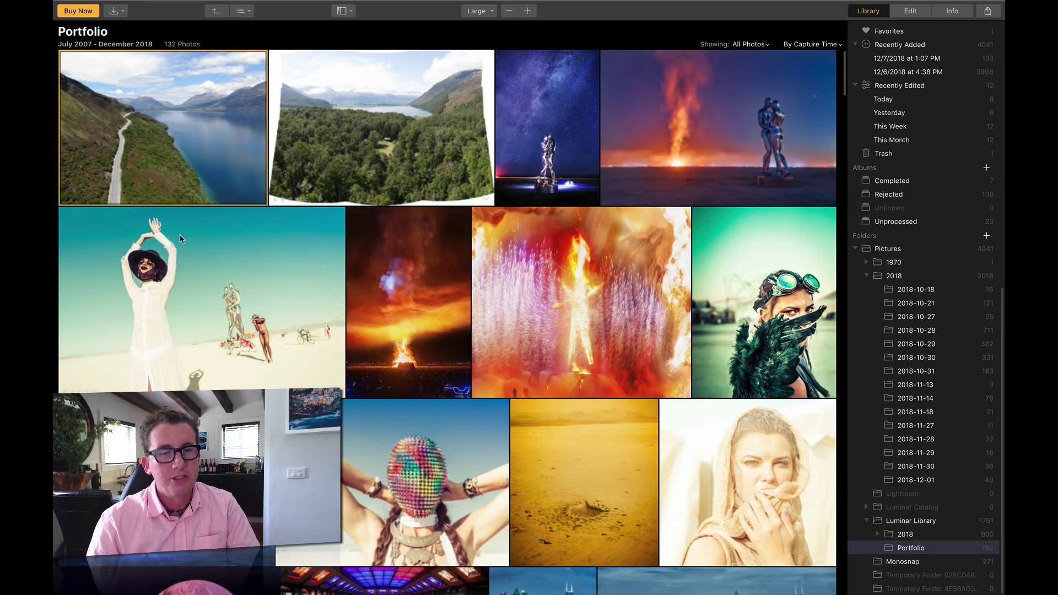
left_click(123, 15)
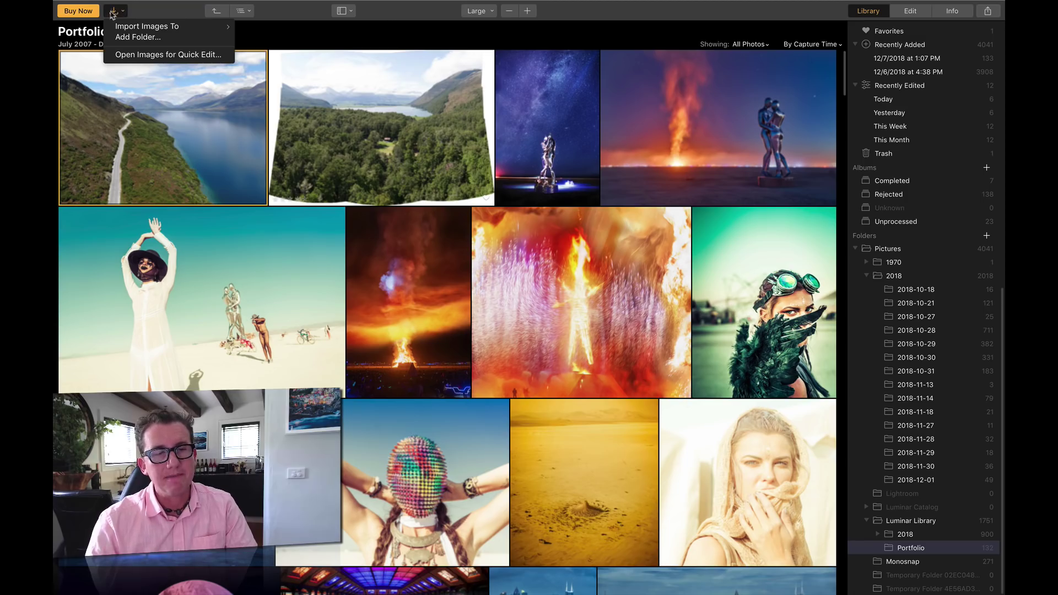
mouse_move(159, 29)
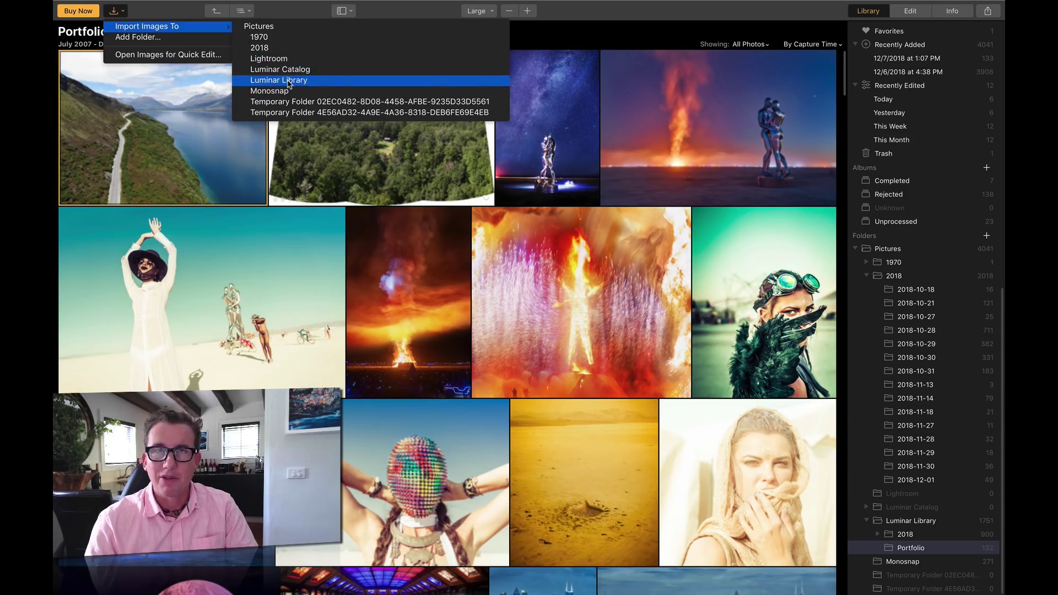
left_click(170, 44)
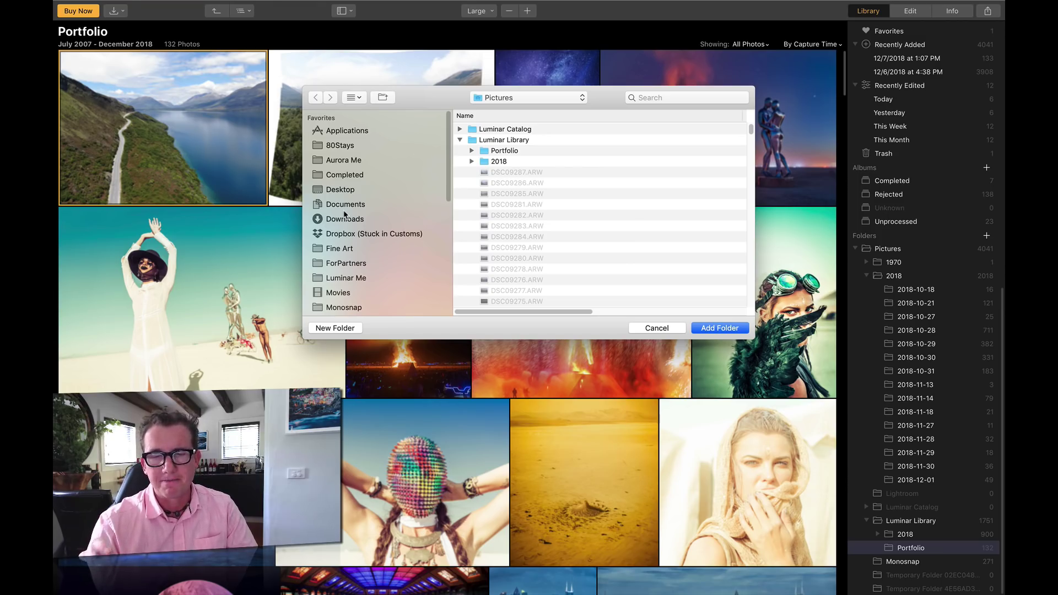
key("Escape")
- Try Import Images To > Luminar Library, then cancel that dialog
left_click(116, 11)
mouse_move(127, 26)
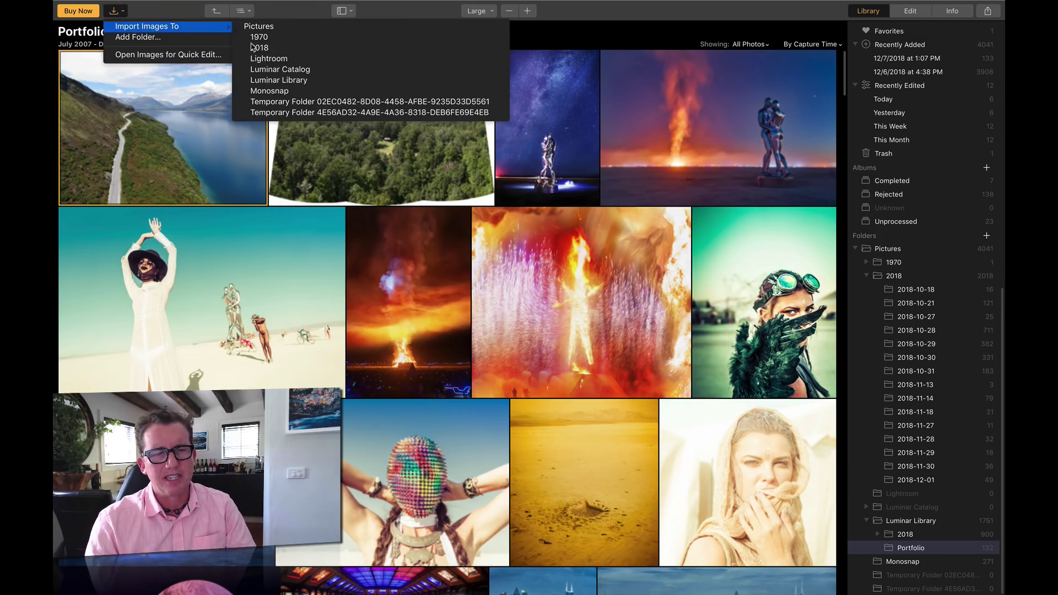
left_click(278, 80)
scroll(398, 186, "down", 10)
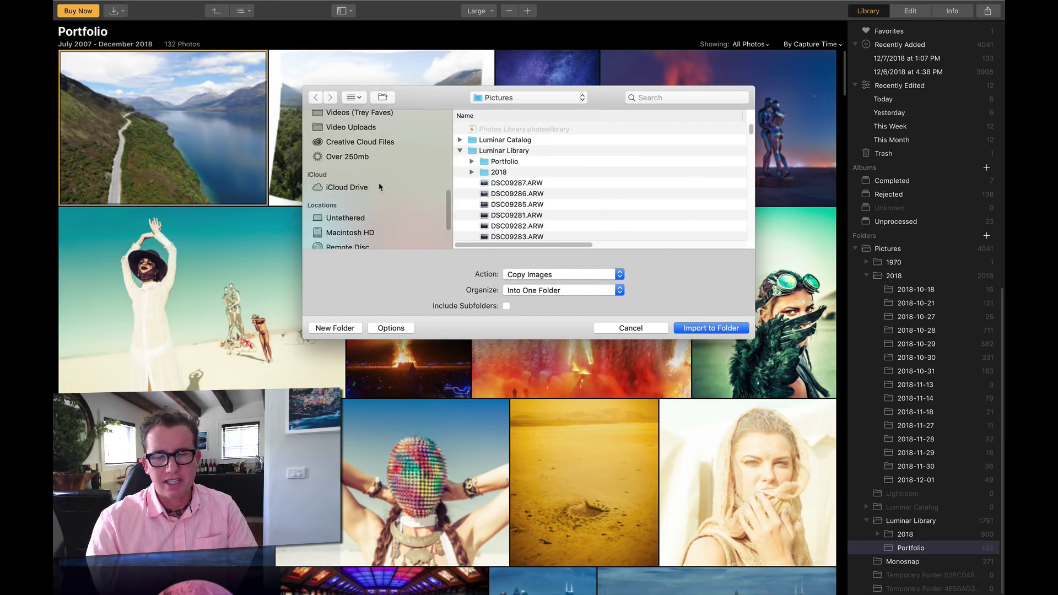
left_click(639, 328)
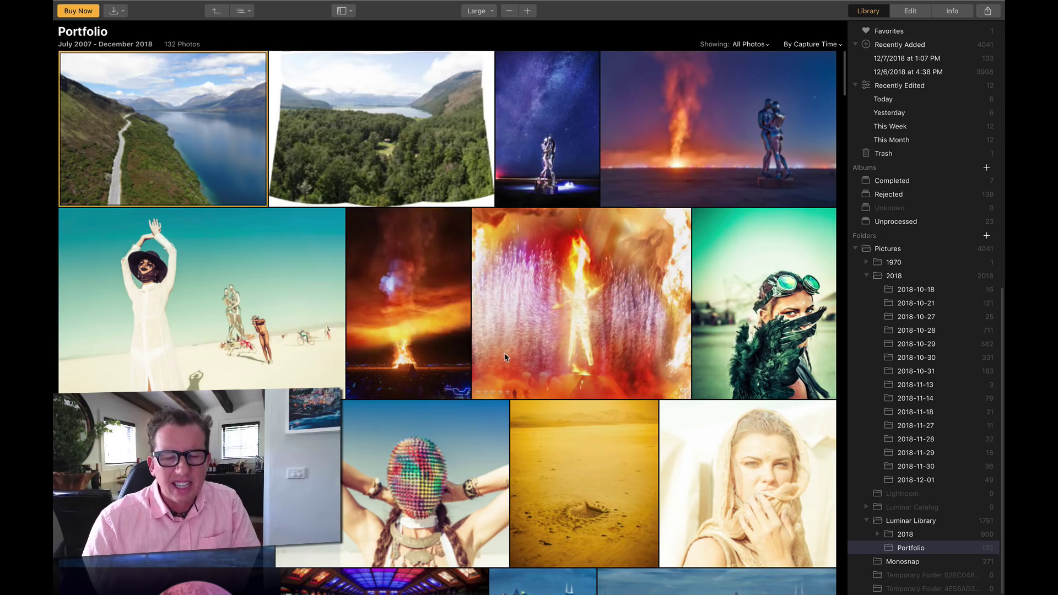
scroll(504, 353, "down", 15)
scroll(504, 356, "down", 10)
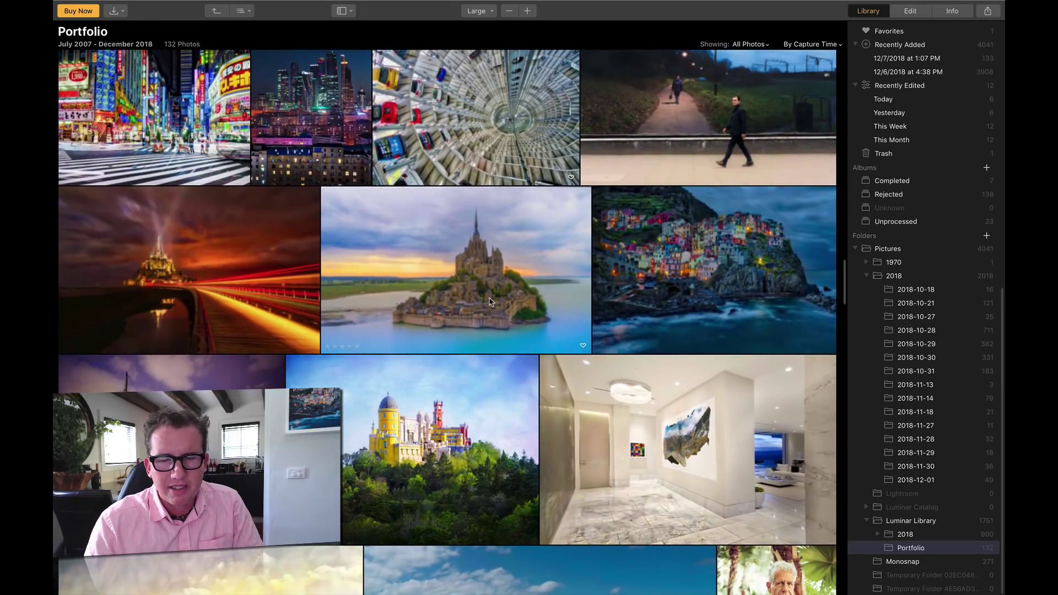
- Flag the Cinque Terre photo as a favorite and the Pena Palace photo as rejected
left_click(490, 302)
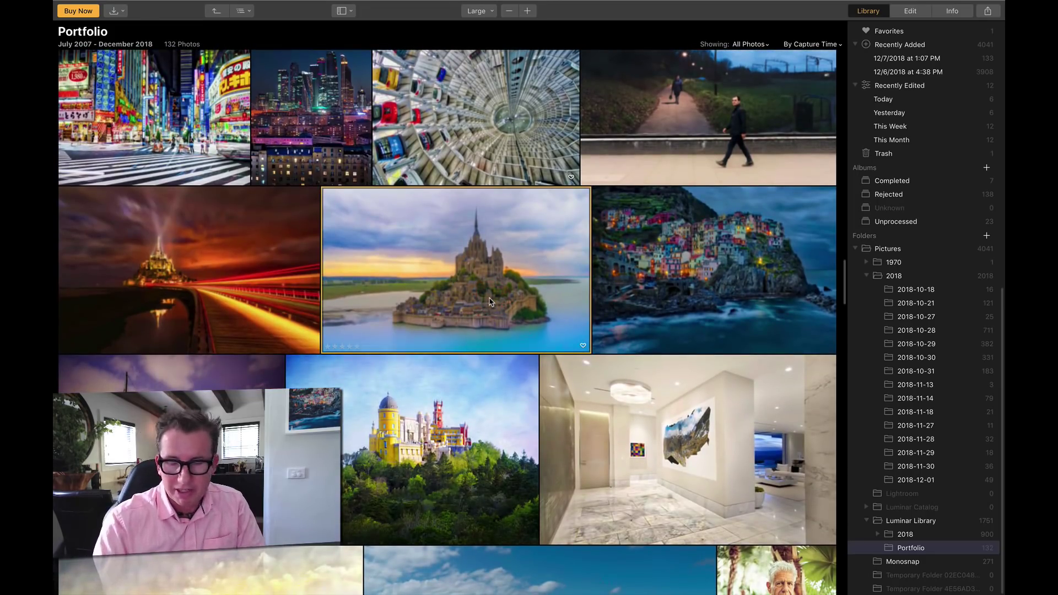
left_click(632, 316)
key("p")
left_click(485, 410)
right_click(485, 410)
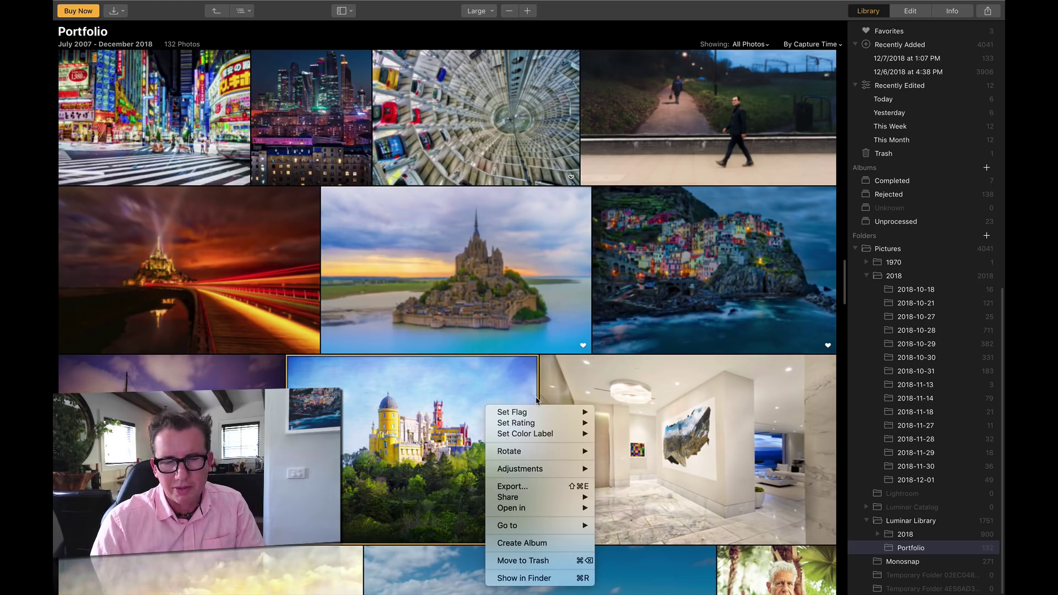
mouse_move(542, 426)
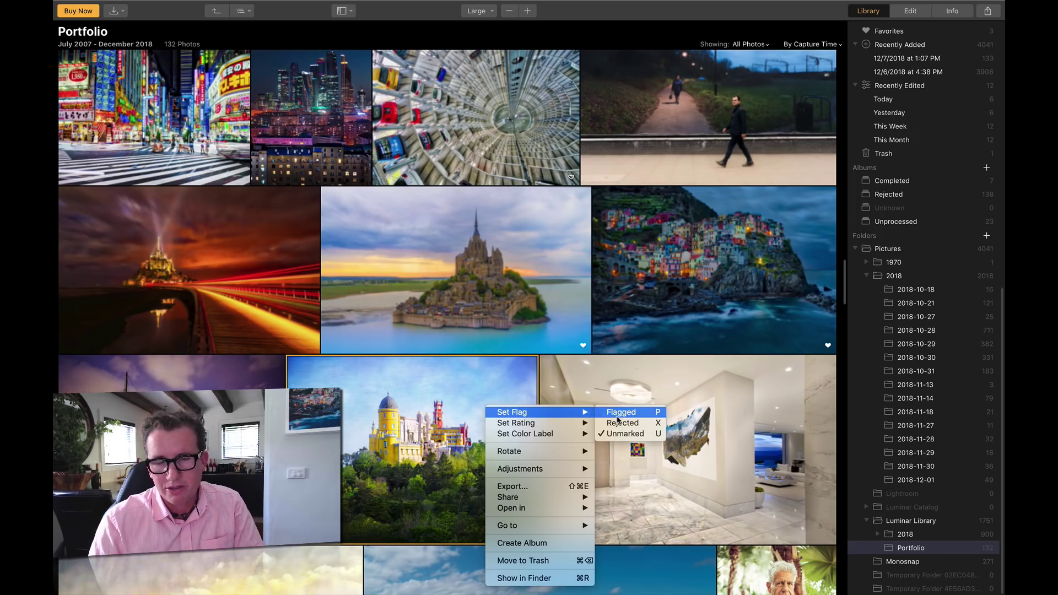
left_click(621, 423)
right_click(646, 413)
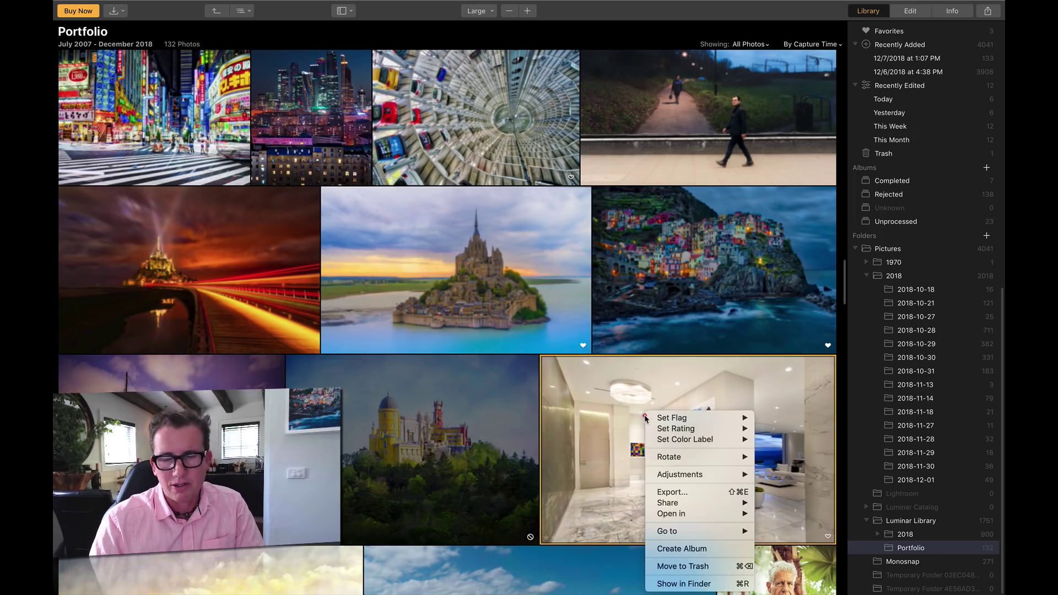
mouse_move(676, 419)
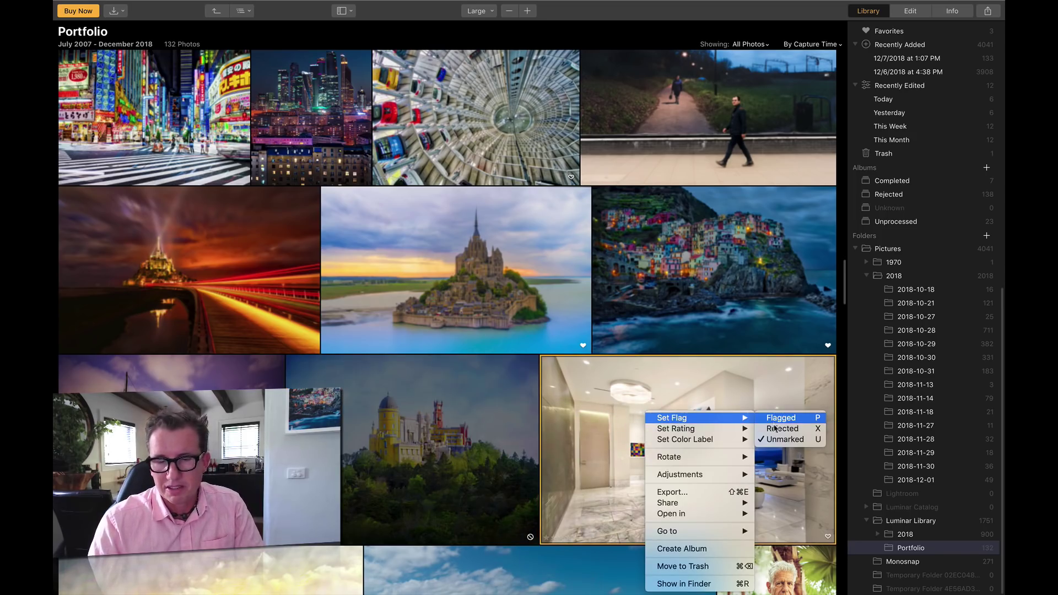
left_click(642, 383)
- Flag the EARTH and hands photos as favorites
scroll(646, 420, "down", 10)
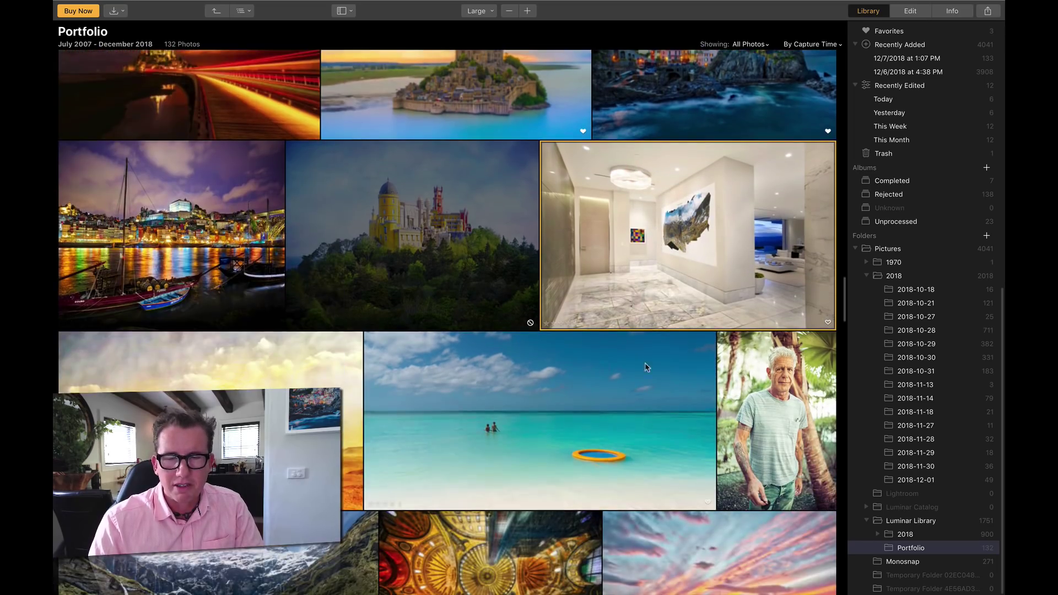
scroll(645, 309, "down", 2)
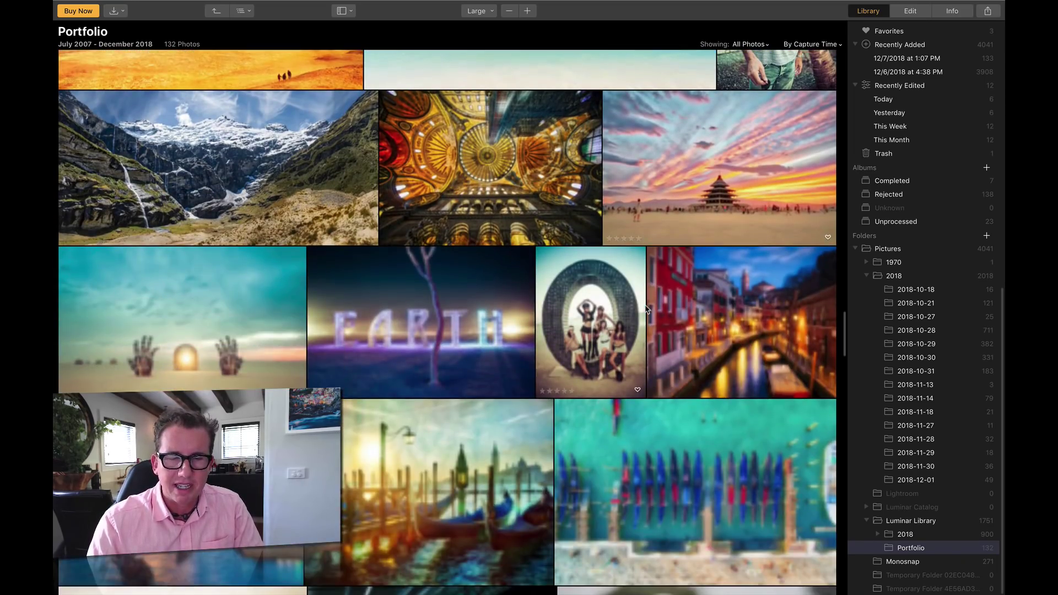
left_click(463, 310)
key("p")
left_click(250, 315)
key("p")
- Flag the Venice dome photo as rejected and select the skull-face portrait
scroll(264, 380, "down", 3)
left_click(262, 376)
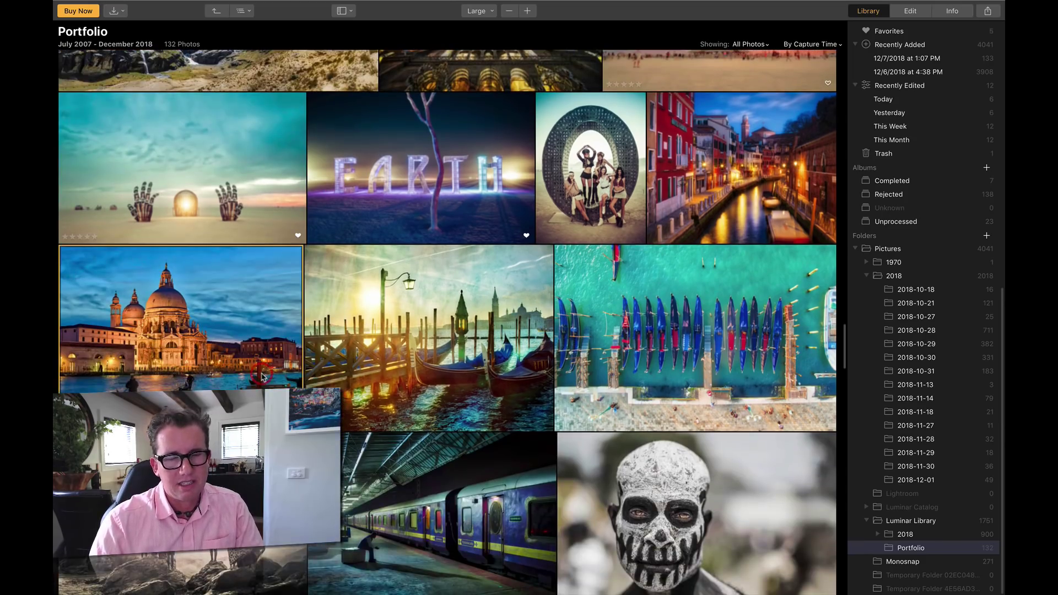
scroll(263, 376, "down", 1)
right_click(262, 376)
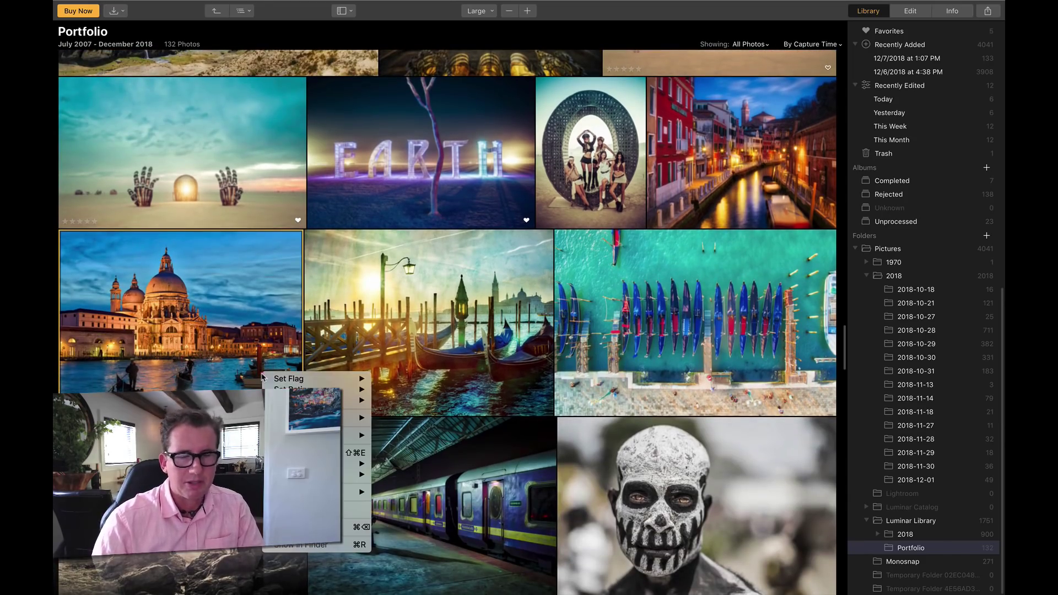
mouse_move(272, 380)
left_click(245, 343)
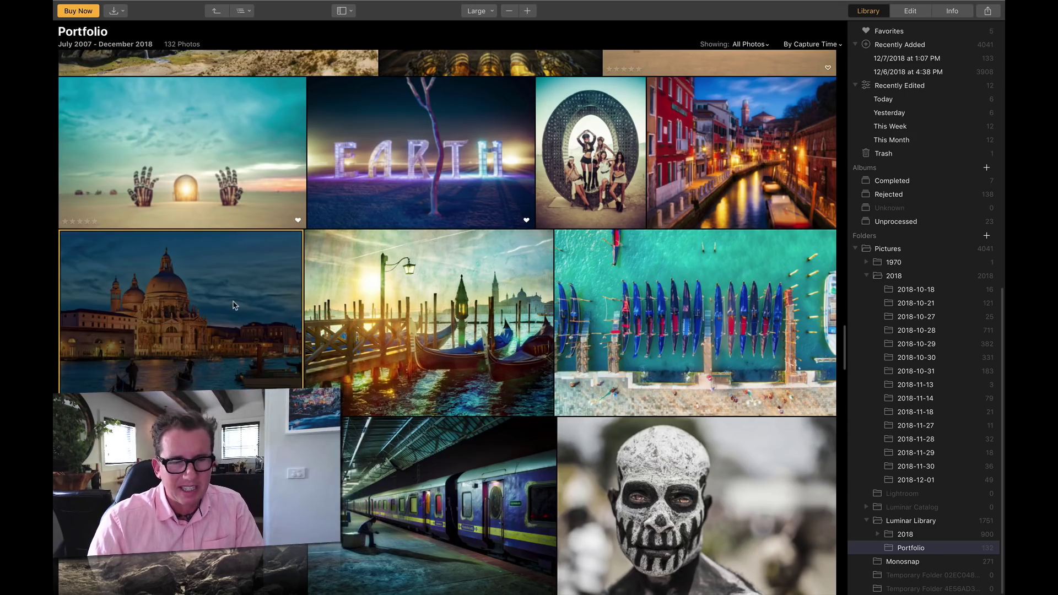
scroll(381, 377, "down", 10)
scroll(495, 369, "down", 2)
left_click(639, 340)
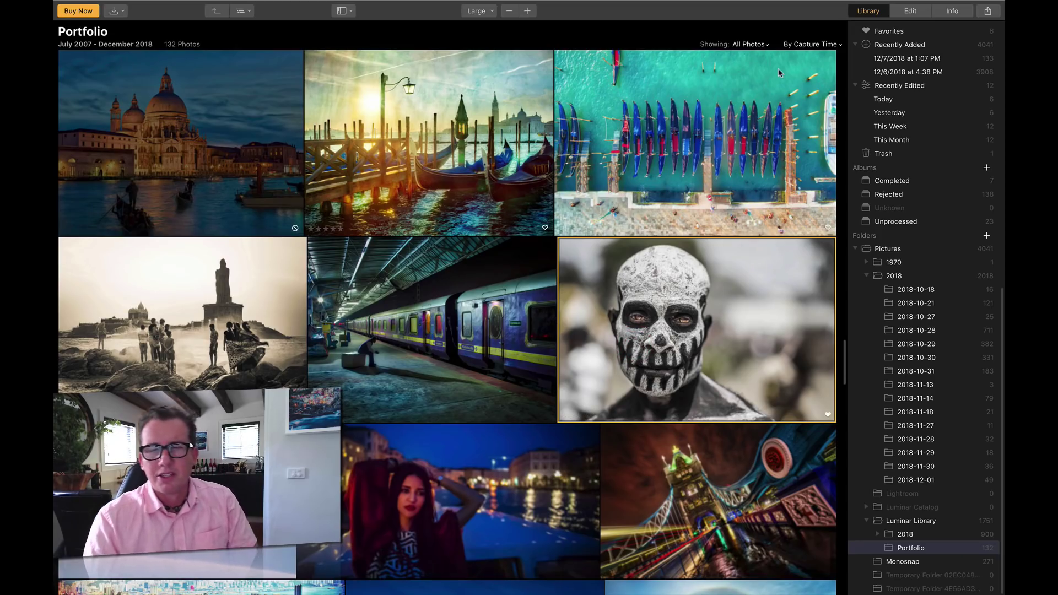
- Filter the Portfolio to Favorites and give the desert hands photo five stars
left_click(748, 46)
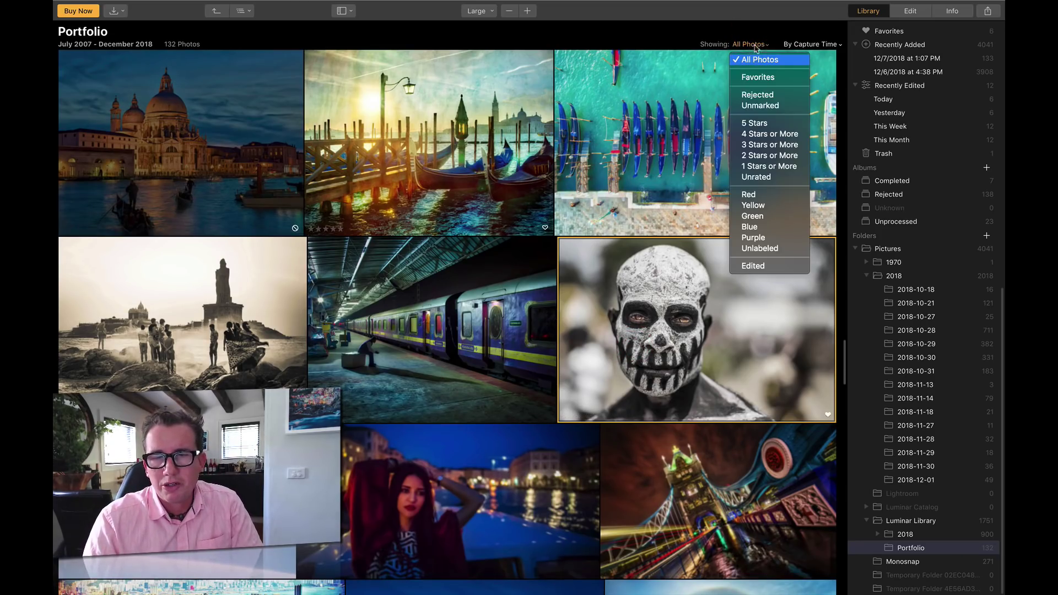
left_click(766, 79)
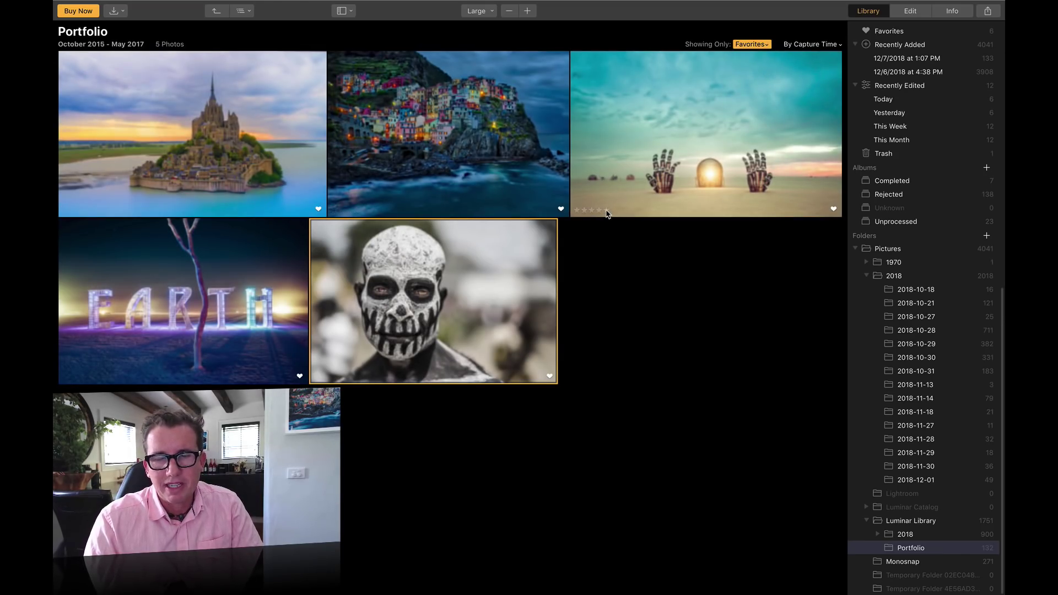
left_click(606, 210)
- Show the 2 rejected photos, then return to All Photos sorted by capture time
left_click(748, 45)
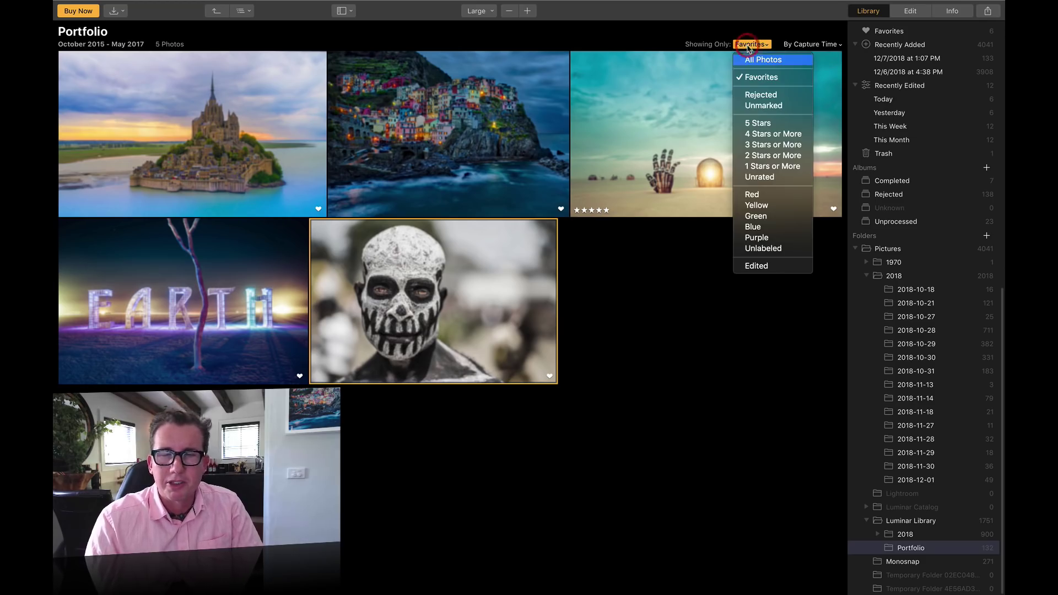
left_click(778, 97)
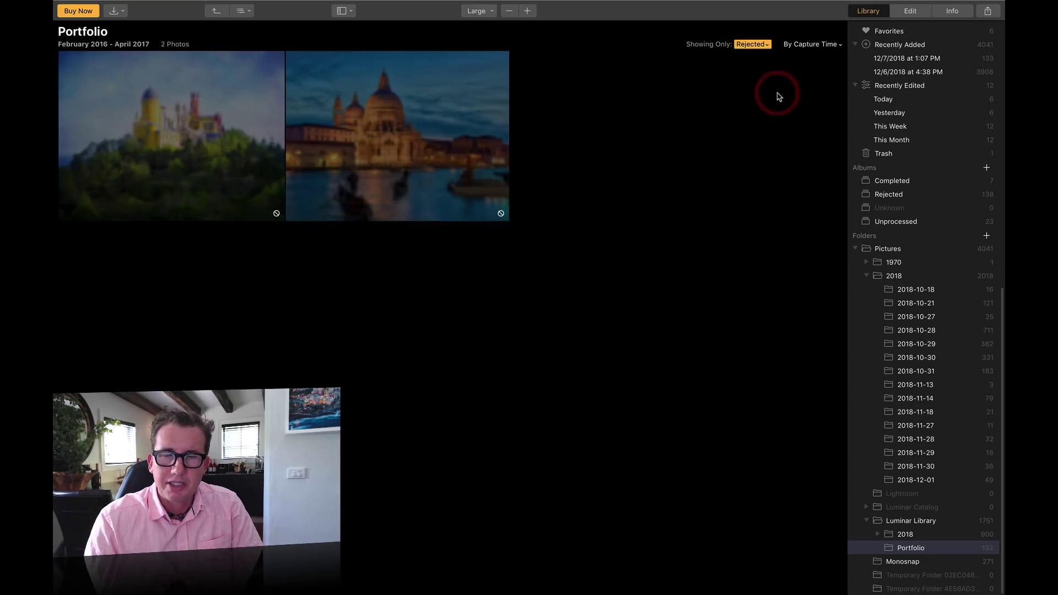
left_click(752, 45)
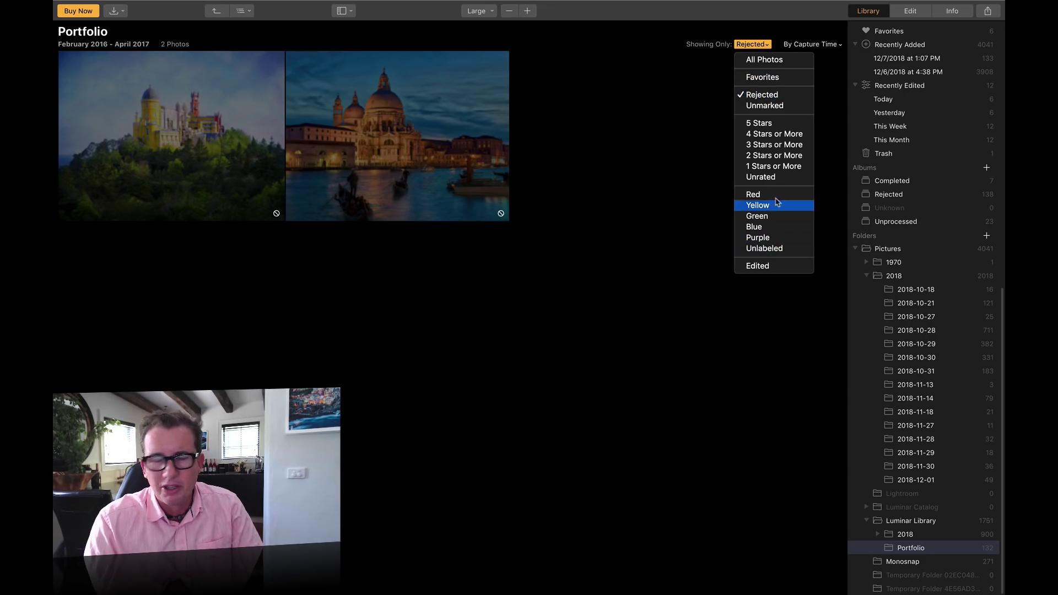
left_click(767, 58)
left_click(829, 45)
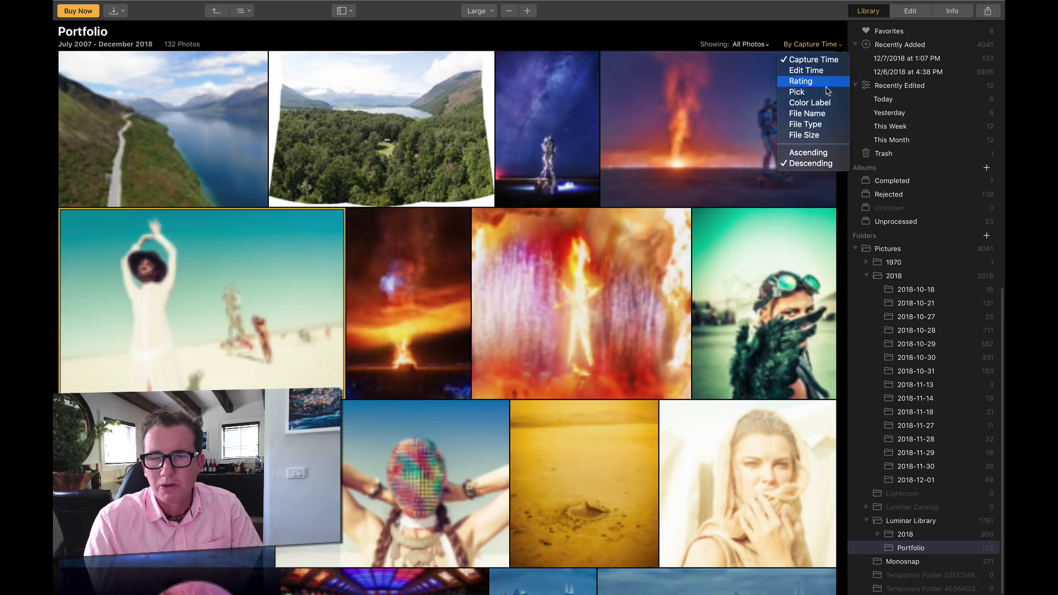
left_click(814, 38)
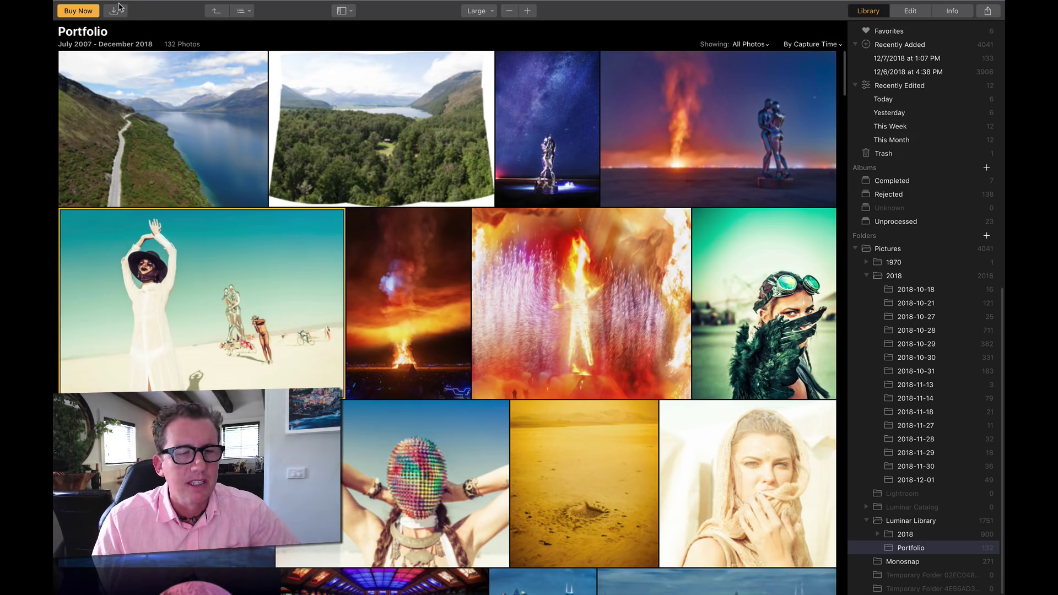
mouse_move(113, 6)
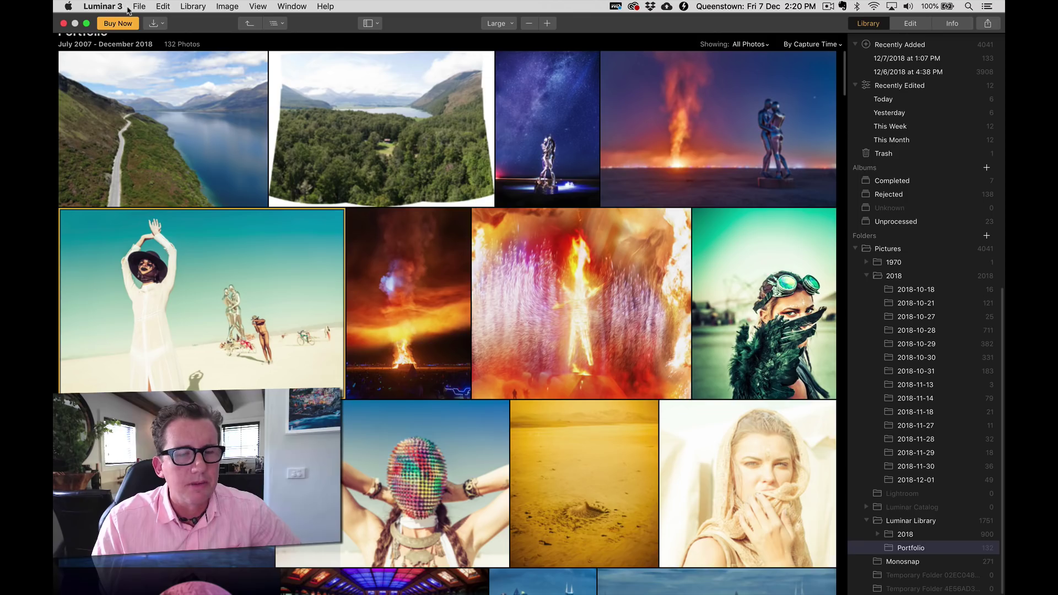
left_click(140, 7)
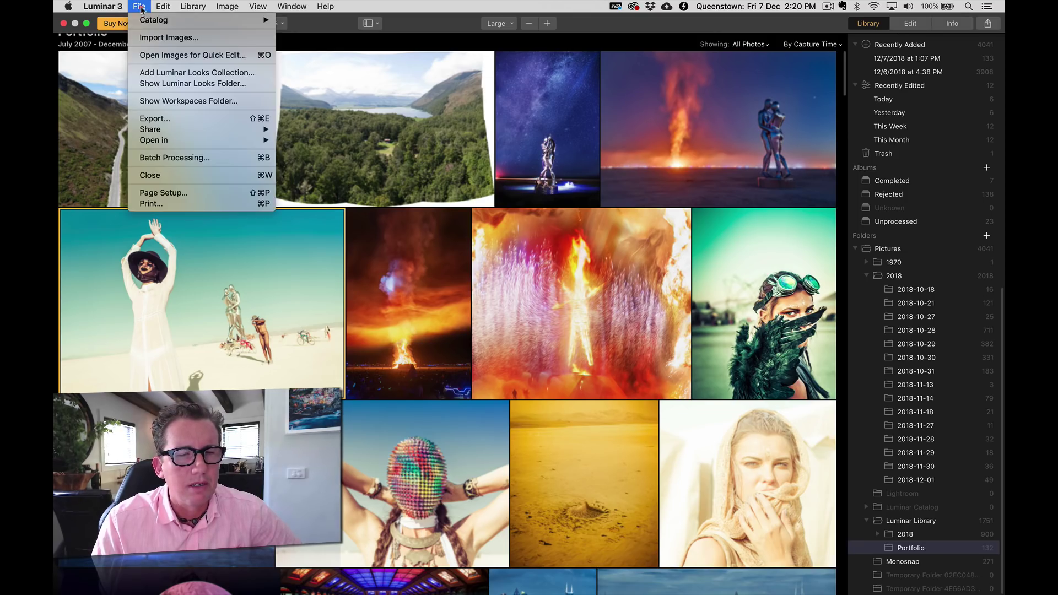
mouse_move(147, 21)
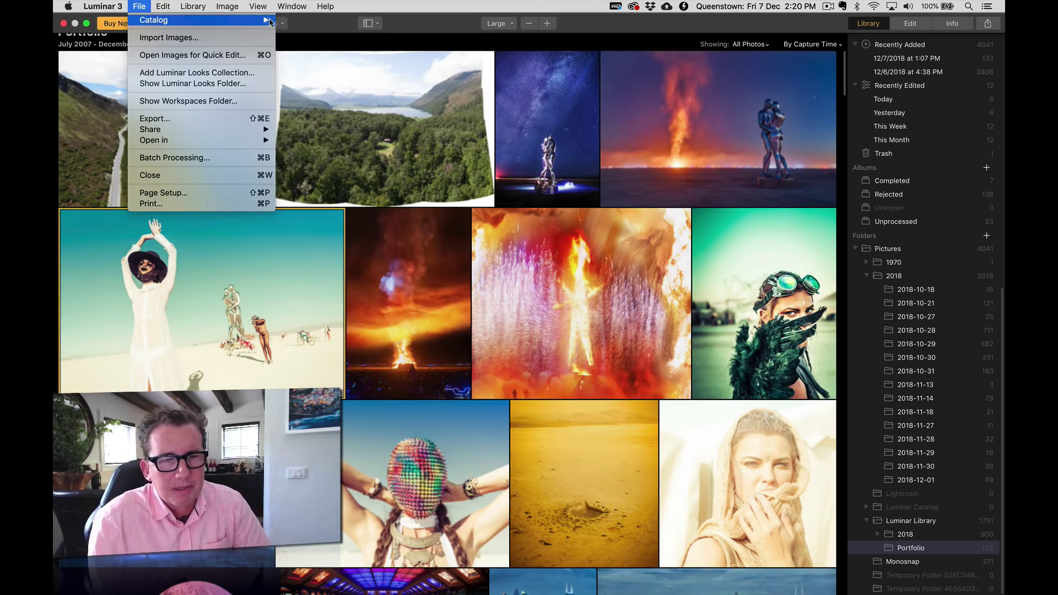
mouse_move(316, 70)
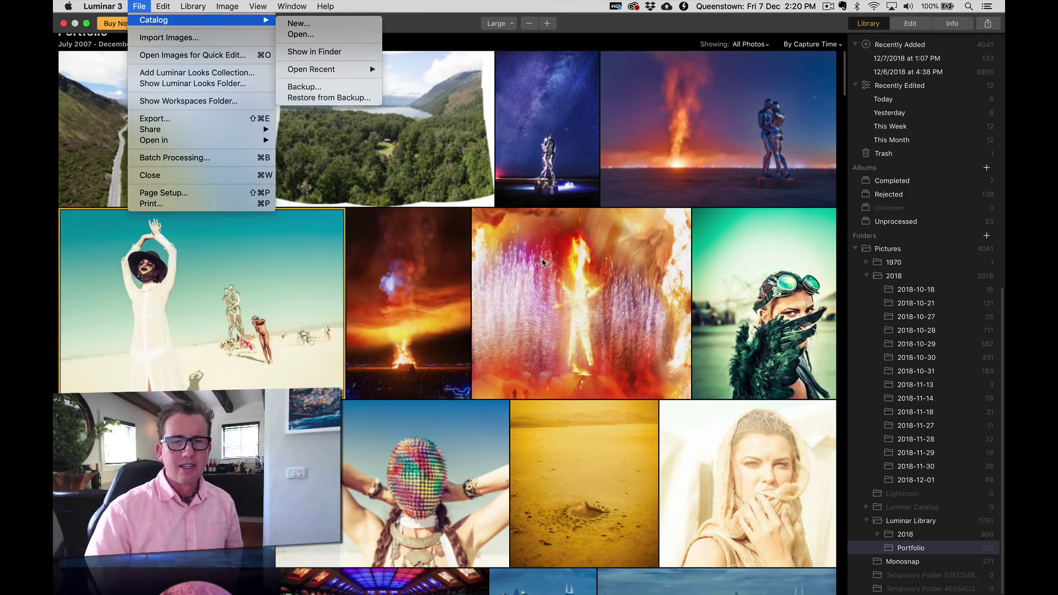
left_click(571, 306)
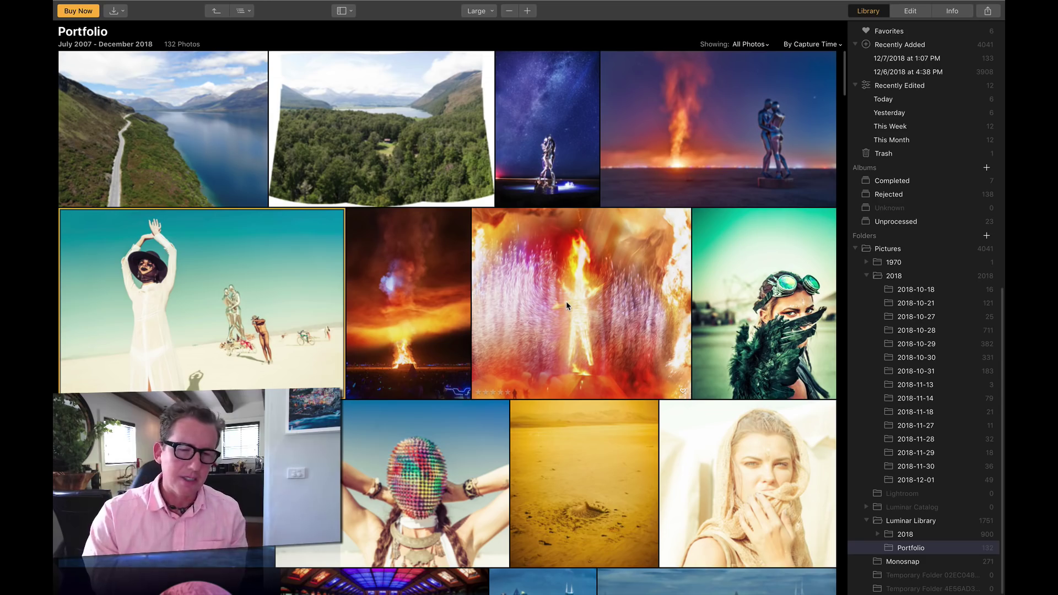
scroll(567, 301, "down", 10)
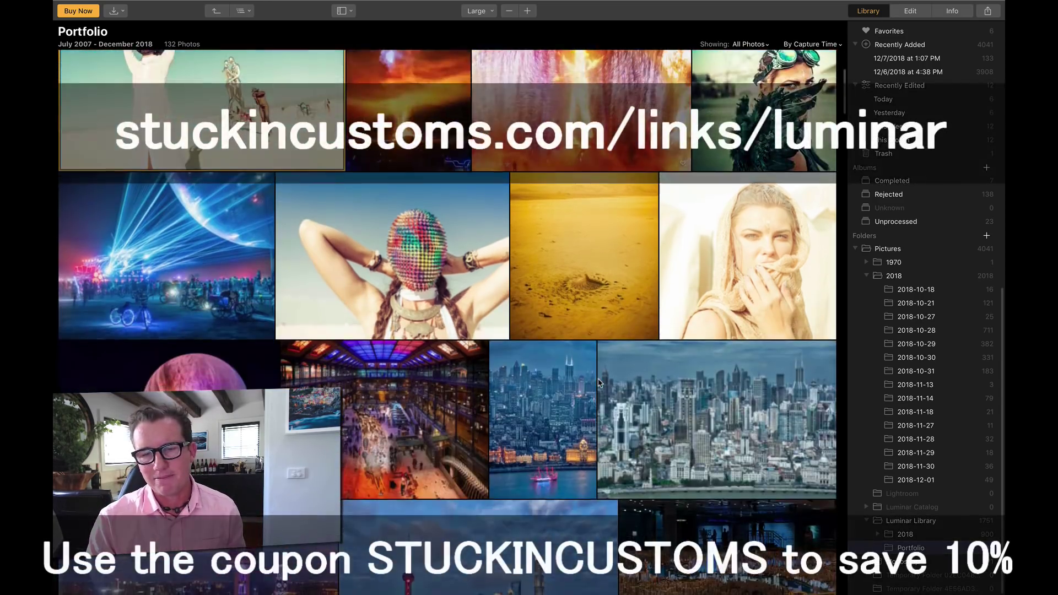
scroll(599, 381, "down", 20)
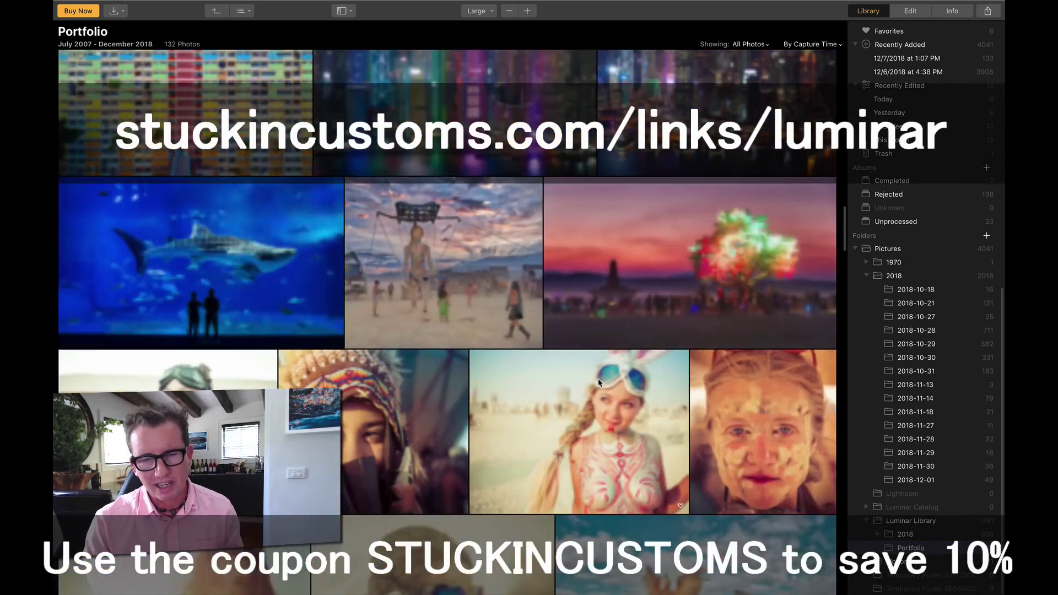
scroll(599, 382, "down", 15)
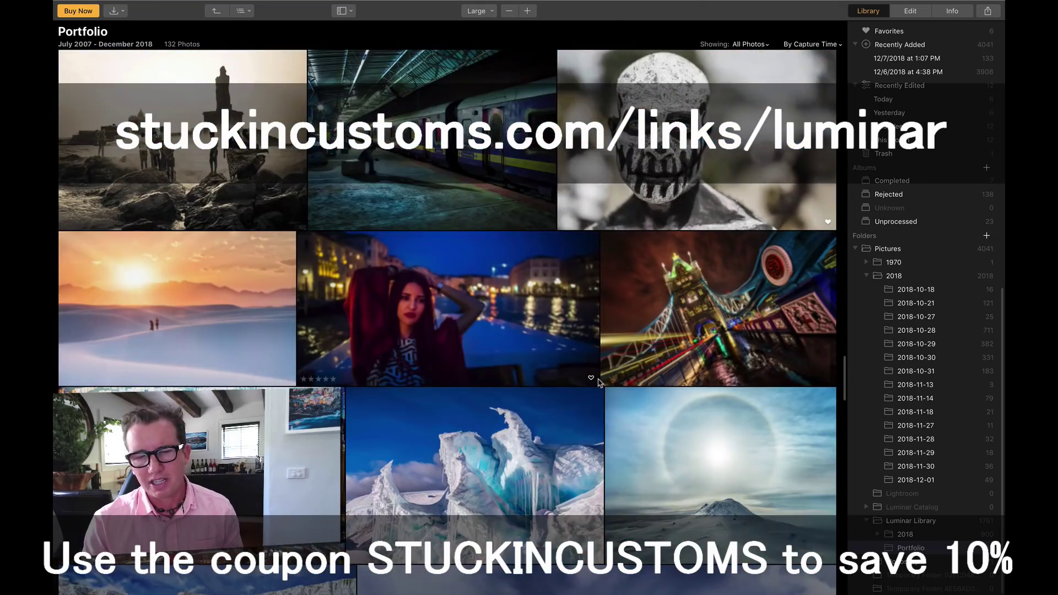
scroll(598, 382, "down", 20)
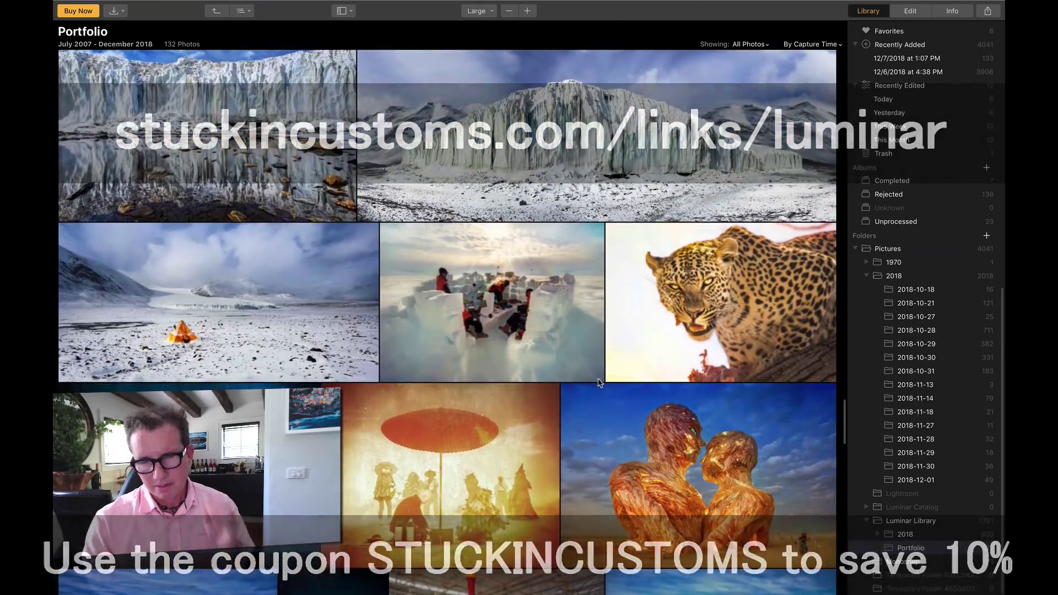
scroll(600, 382, "down", 4)
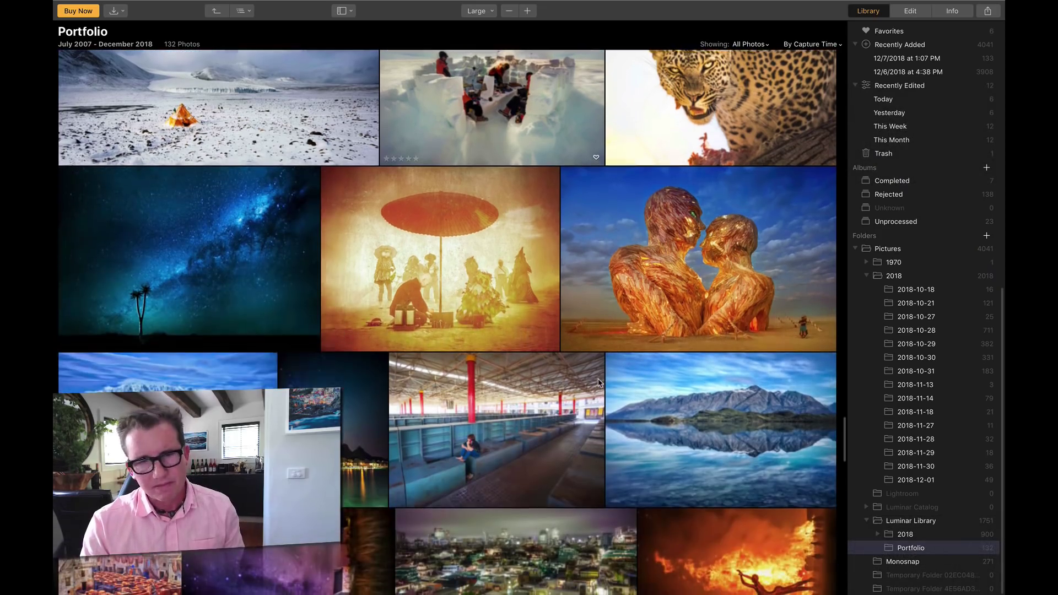
scroll(598, 382, "down", 20)
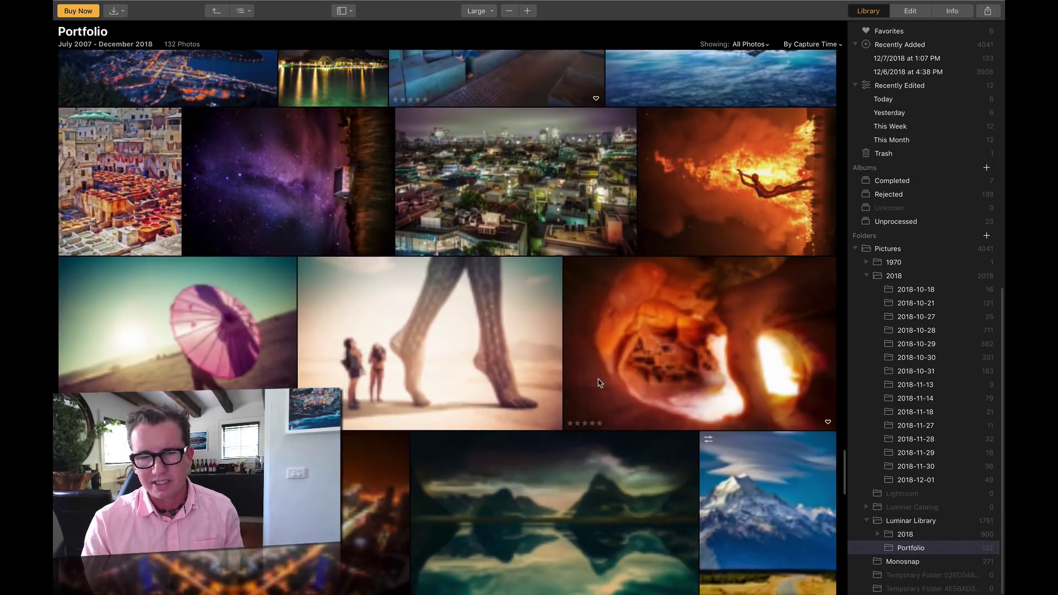
scroll(599, 382, "down", 5)
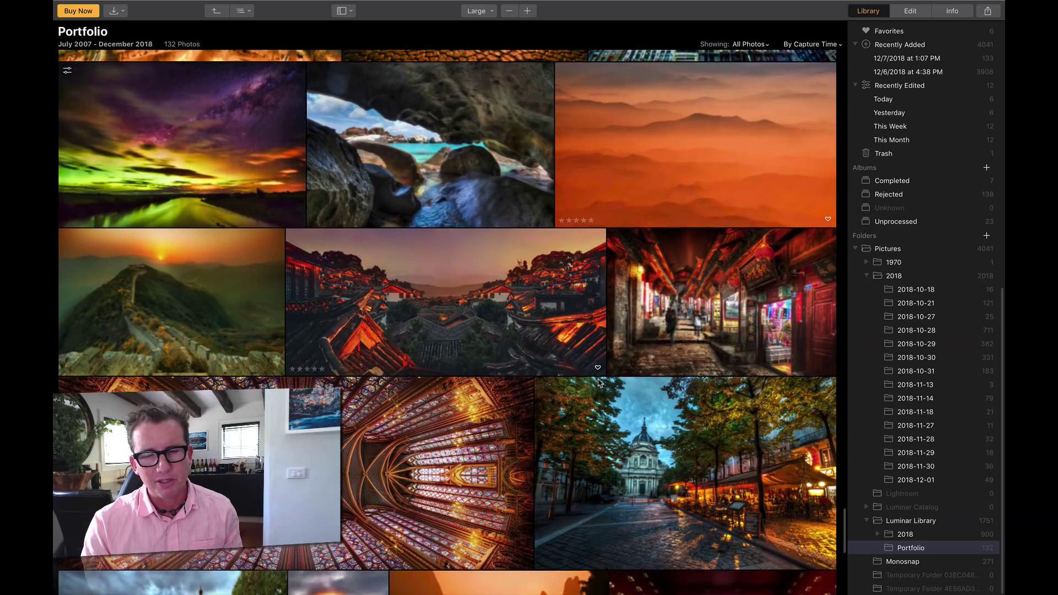
scroll(598, 382, "down", 2)
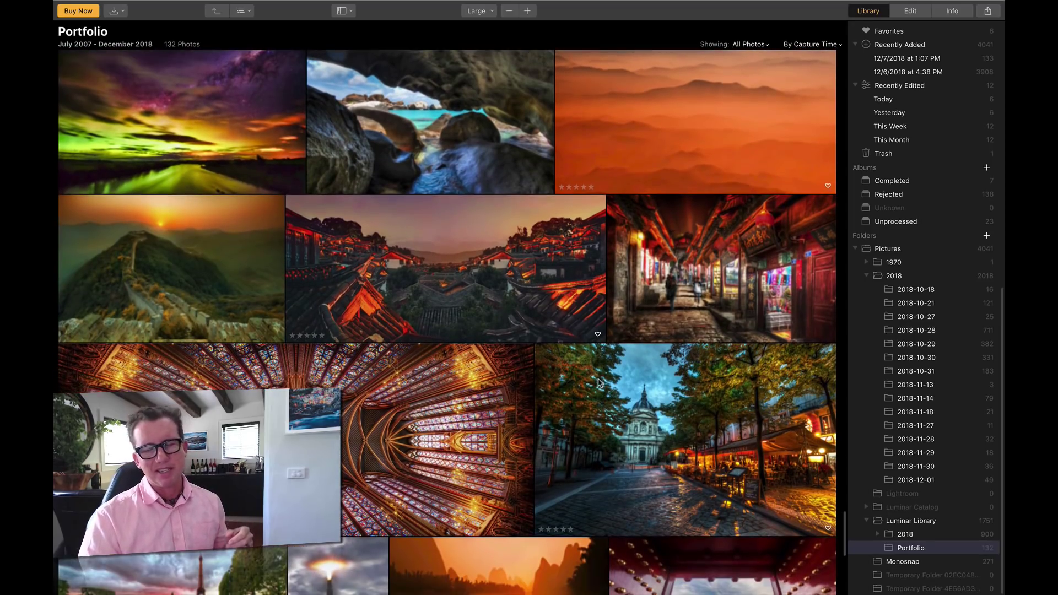